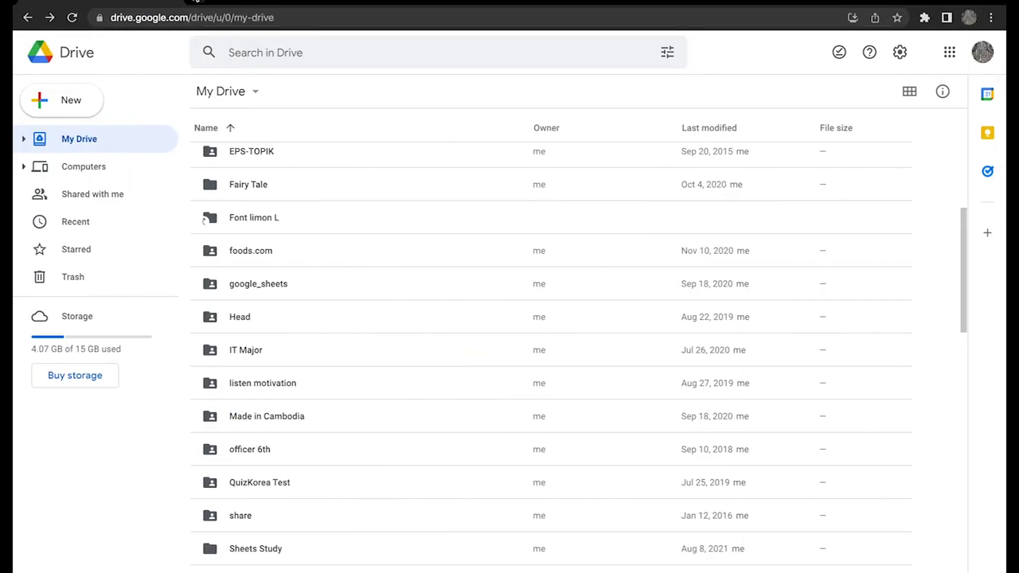
Step: Open a new blank Chrome tab next to the My Drive page
{"action": "left_click", "coordinate": [203, 0]}
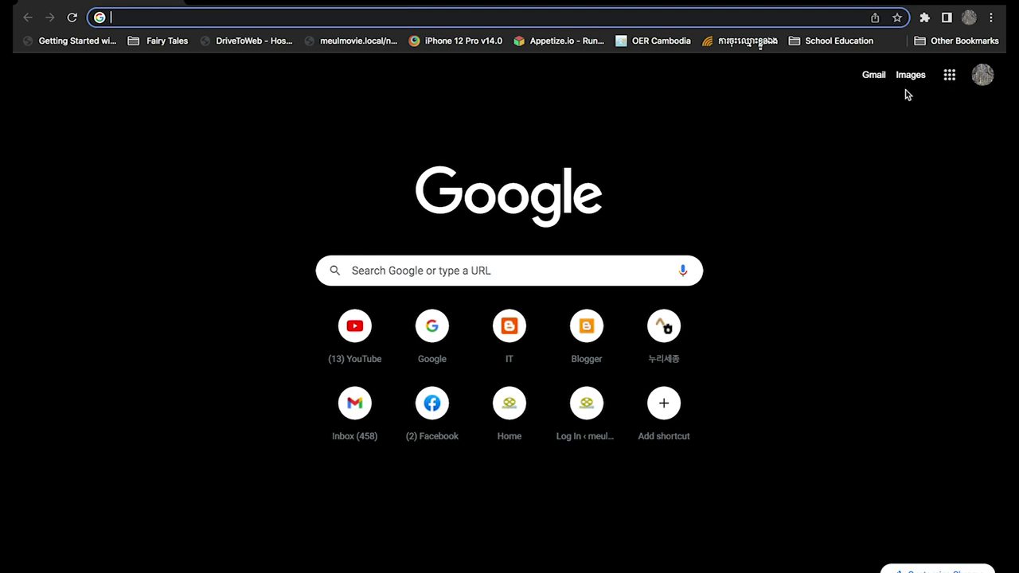
Step: Browse through the Google apps list, then dismiss it
{"action": "left_click", "coordinate": [950, 75]}
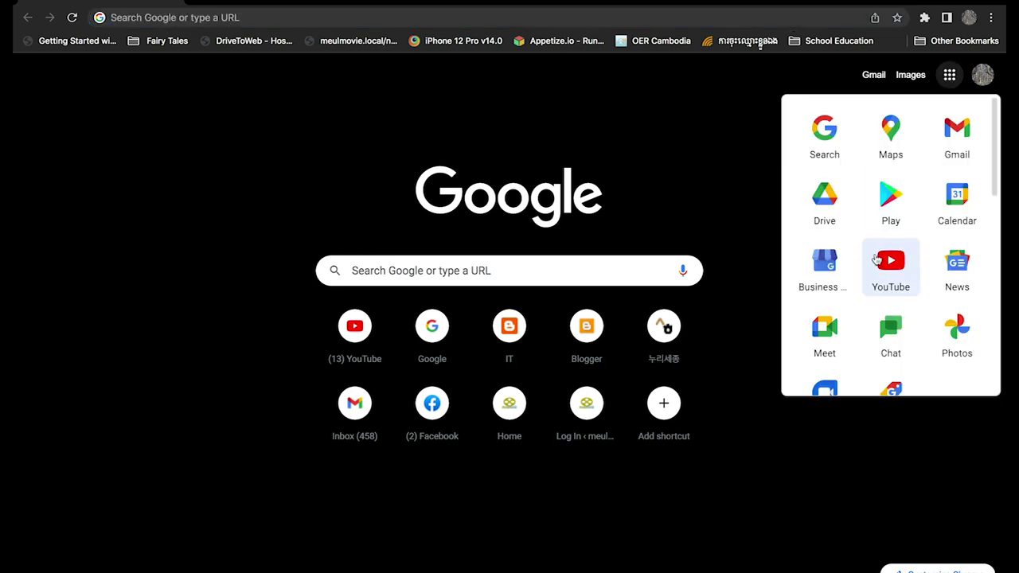
{"action": "scroll", "coordinate": [884, 239], "scroll_direction": "down", "scroll_amount": 2}
{"action": "scroll", "coordinate": [876, 259], "scroll_direction": "down", "scroll_amount": 3}
{"action": "scroll", "coordinate": [876, 258], "scroll_direction": "down", "scroll_amount": 1}
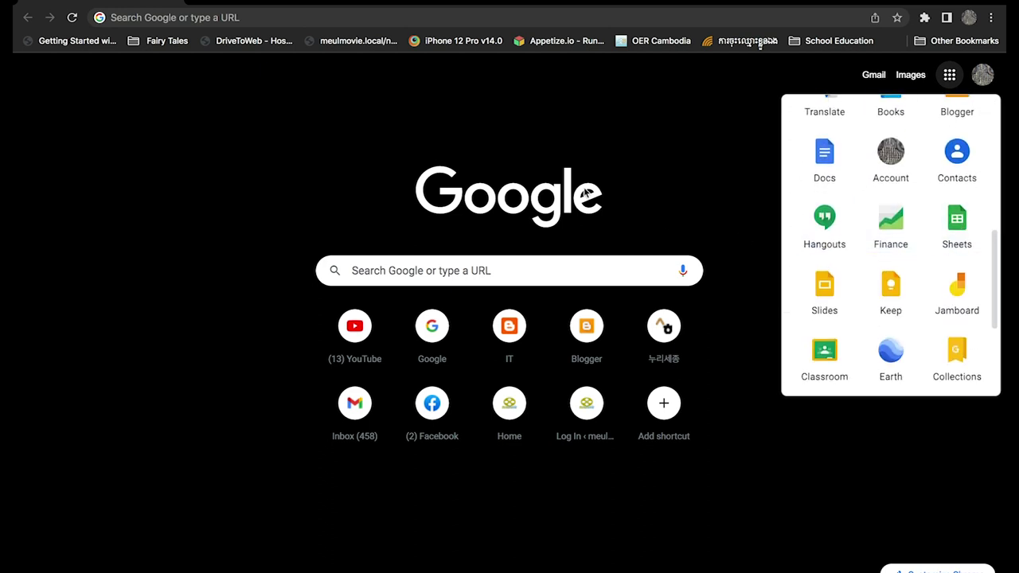
{"action": "left_click", "coordinate": [594, 195]}
Step: Enter drive.google.com in the address bar to load Google Drive
{"action": "left_click", "coordinate": [463, 19]}
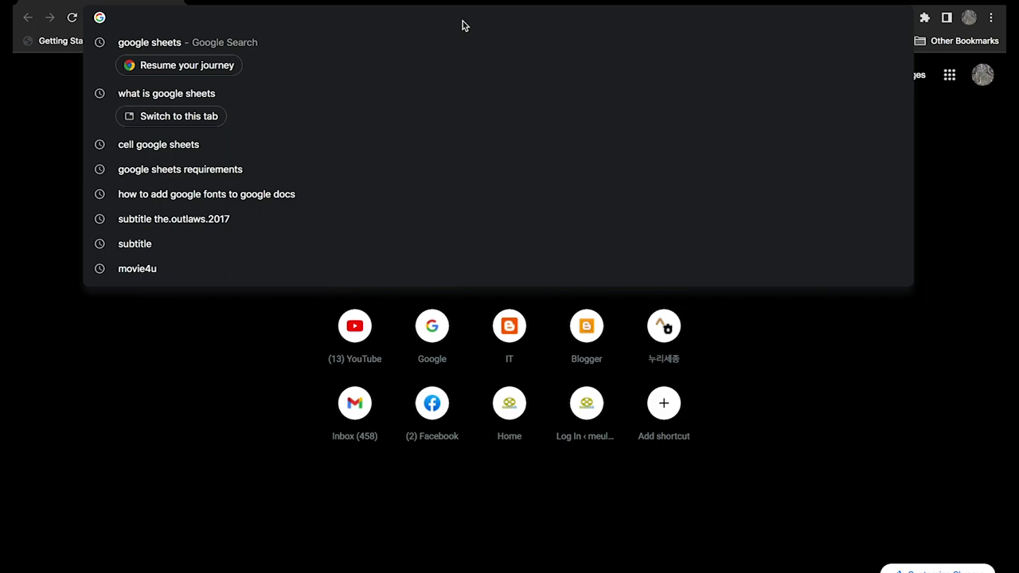
{"action": "type", "text": "g"}
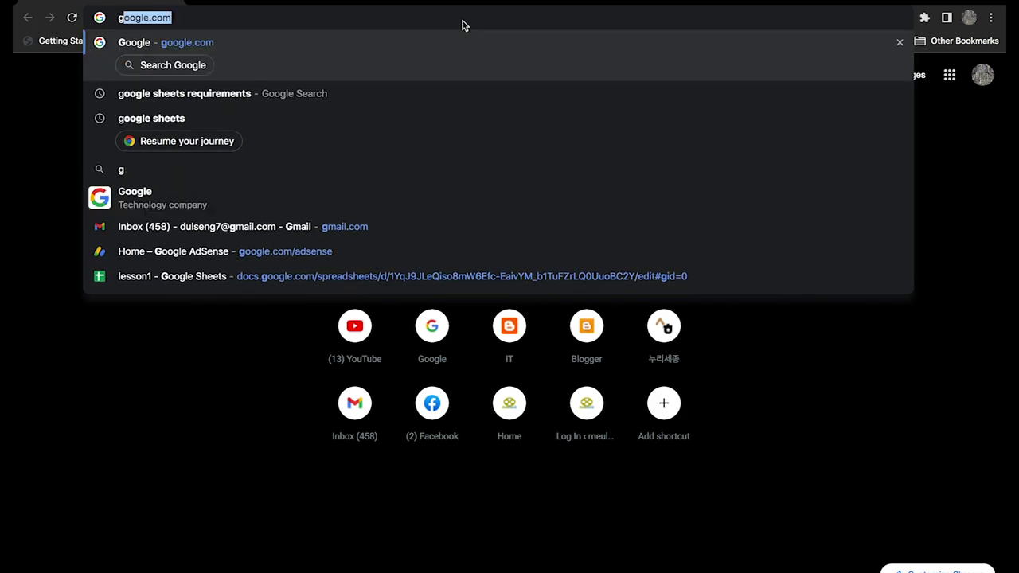
{"action": "type", "text": "oo"}
{"action": "key", "text": "BackSpace"}
{"action": "key", "text": "BackSpace"}
{"action": "key", "text": "BackSpace"}
{"action": "key", "text": "BackSpace"}
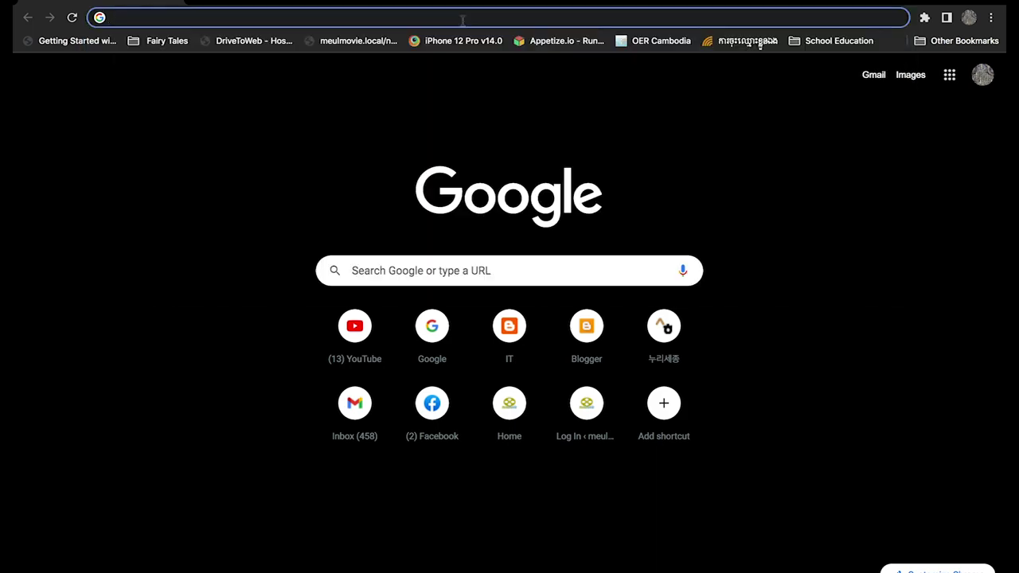
{"action": "type", "text": "dir"}
{"action": "key", "text": "BackSpace"}
{"action": "key", "text": "BackSpace"}
{"action": "key", "text": "BackSpace"}
{"action": "type", "text": "drive"}
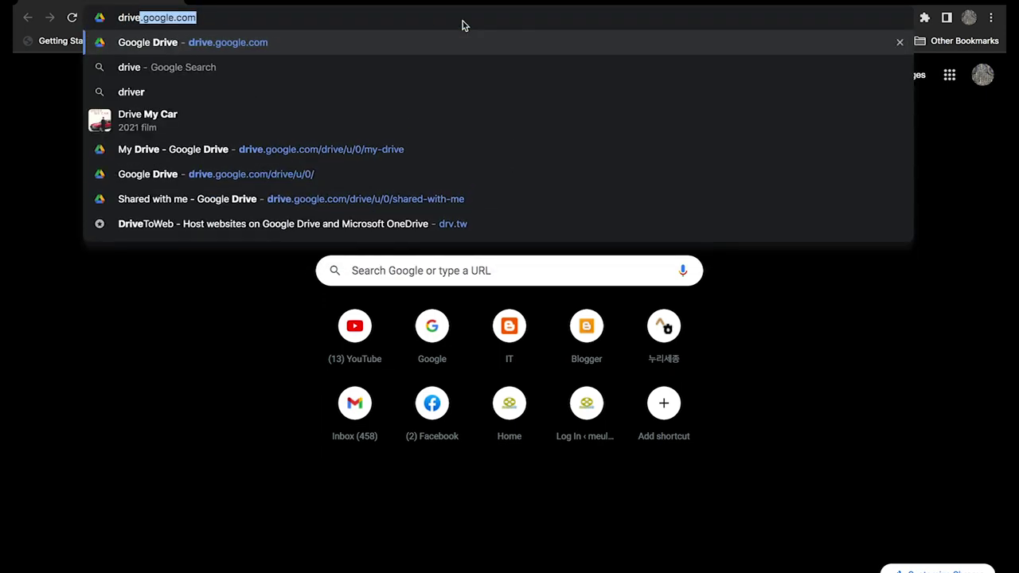
{"action": "type", "text": ".google.co"}
{"action": "key", "text": "BackSpace"}
{"action": "key", "text": "BackSpace"}
{"action": "type", "text": "go"}
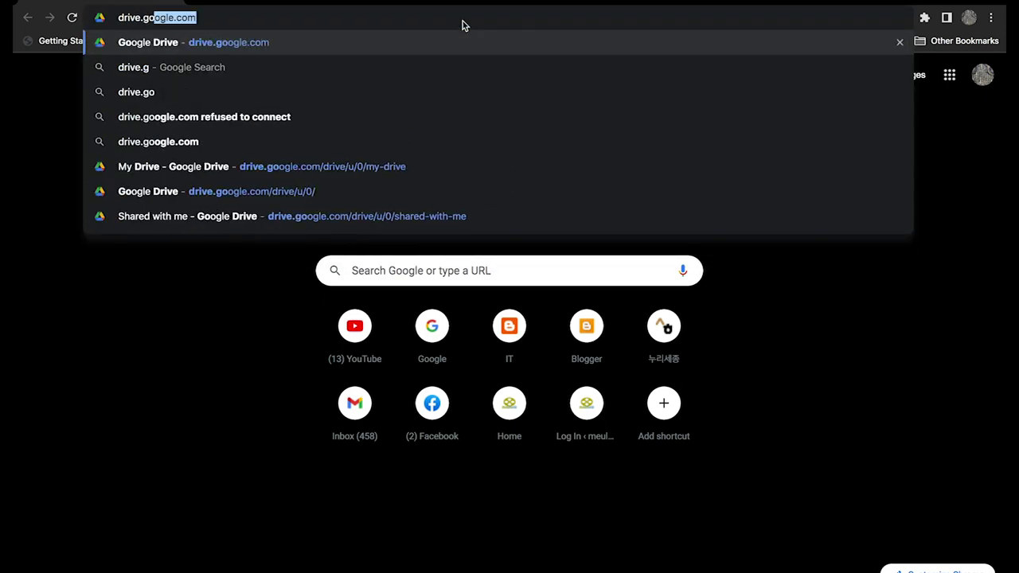
{"action": "type", "text": "ogle.com"}
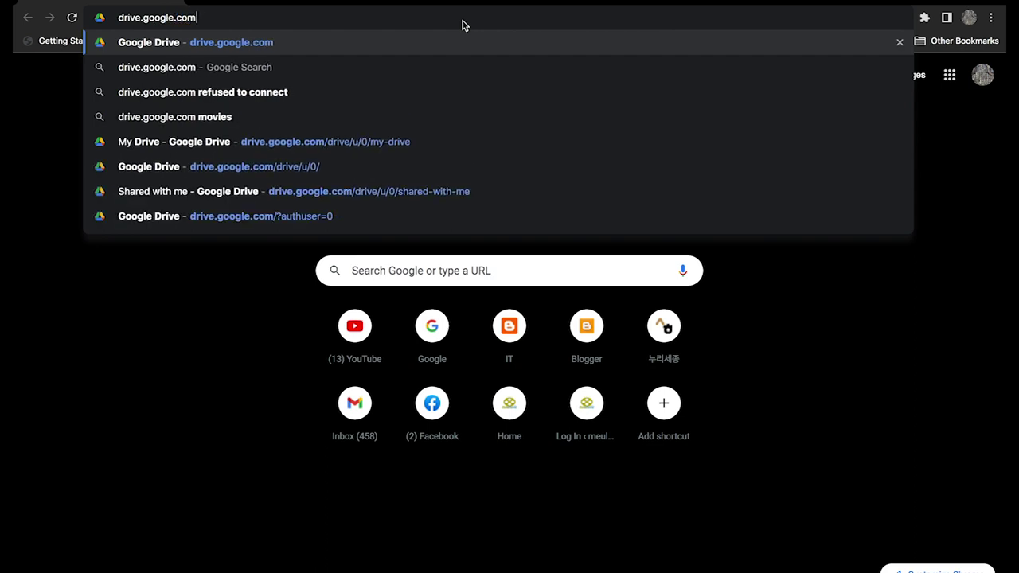
{"action": "key", "text": "Return"}
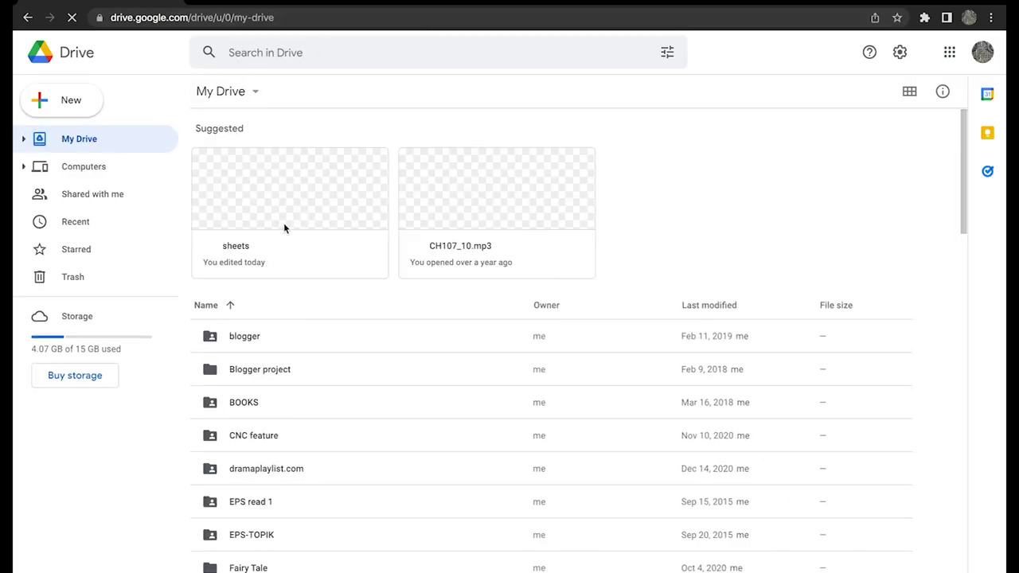
Step: Create a new folder named googlesheets in My Drive
{"action": "scroll", "coordinate": [295, 288], "scroll_direction": "down", "scroll_amount": 3}
{"action": "scroll", "coordinate": [297, 287], "scroll_direction": "up", "scroll_amount": 1}
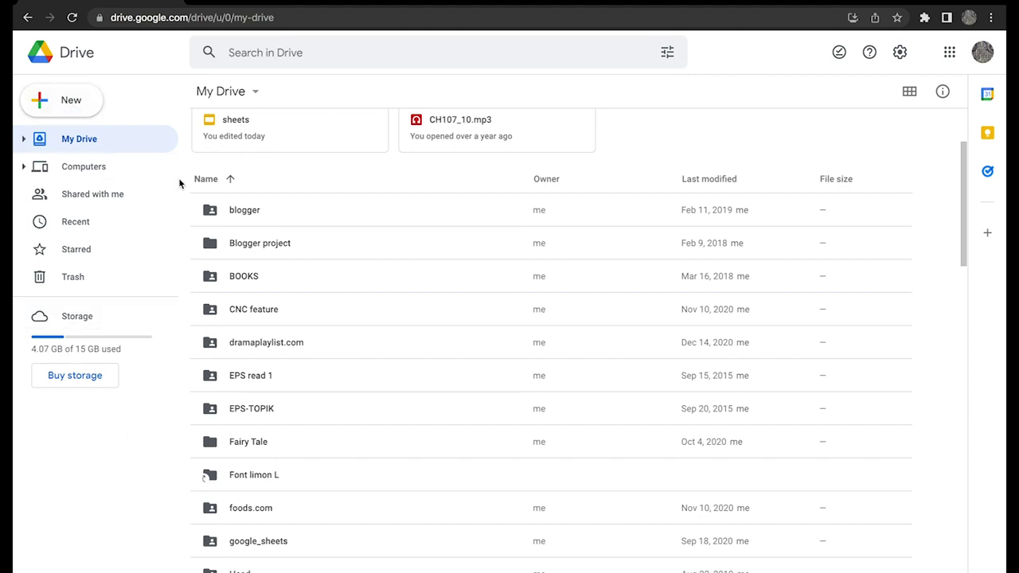
{"action": "left_click", "coordinate": [70, 100]}
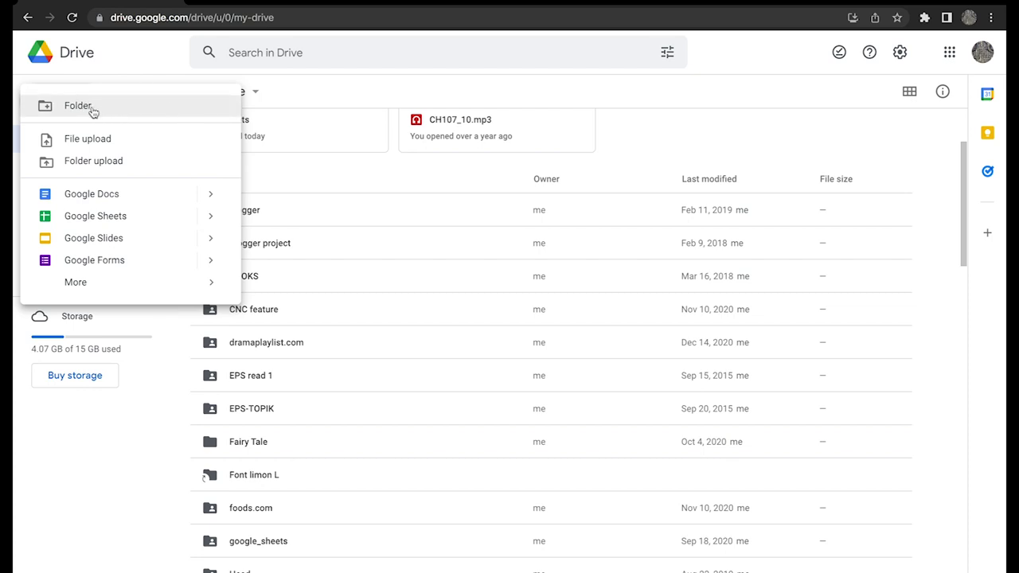
{"action": "left_click", "coordinate": [79, 105]}
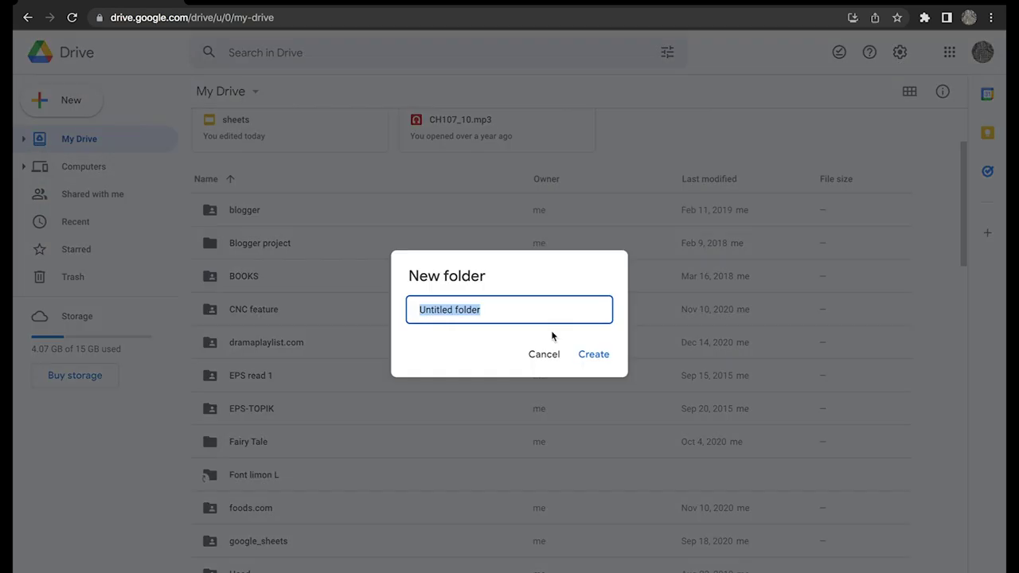
{"action": "type", "text": "googl"}
{"action": "key", "text": "BackSpace"}
{"action": "key", "text": "BackSpace"}
{"action": "type", "text": "gle_sheets"}
{"action": "key", "text": "Return"}
Step: Open the googlesheets folder from the My Drive list
{"action": "scroll", "coordinate": [547, 388], "scroll_direction": "down", "scroll_amount": 2}
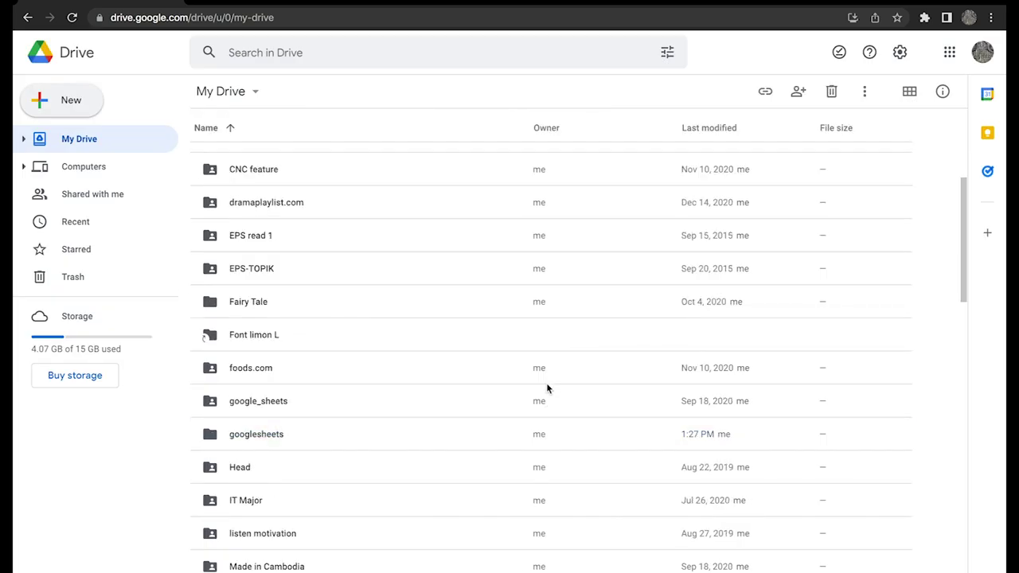
{"action": "scroll", "coordinate": [547, 388], "scroll_direction": "down", "scroll_amount": 1}
{"action": "scroll", "coordinate": [547, 387], "scroll_direction": "down", "scroll_amount": 2}
{"action": "scroll", "coordinate": [547, 388], "scroll_direction": "up", "scroll_amount": 3}
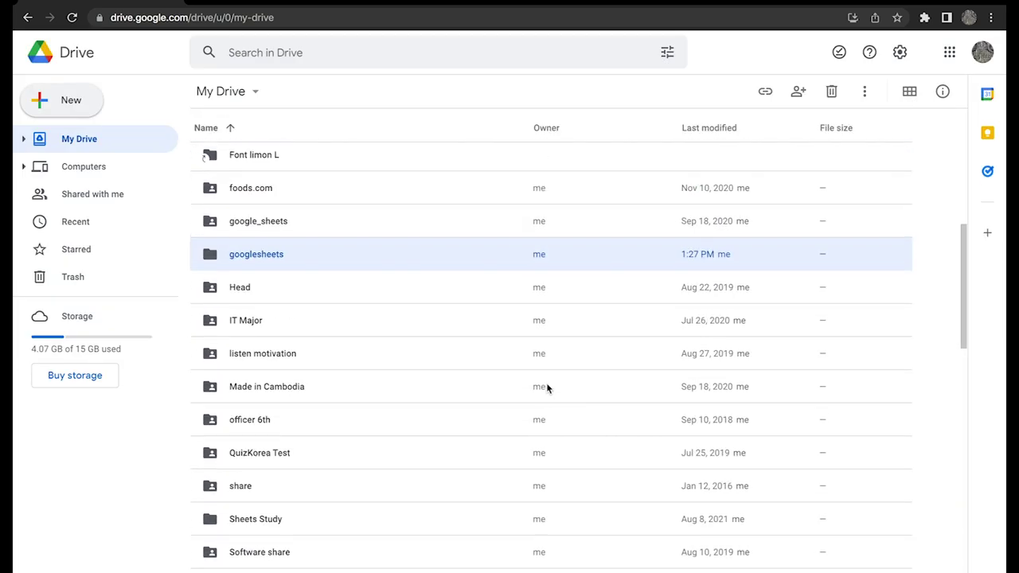
{"action": "scroll", "coordinate": [547, 388], "scroll_direction": "up", "scroll_amount": 1}
{"action": "double_click", "coordinate": [258, 302]}
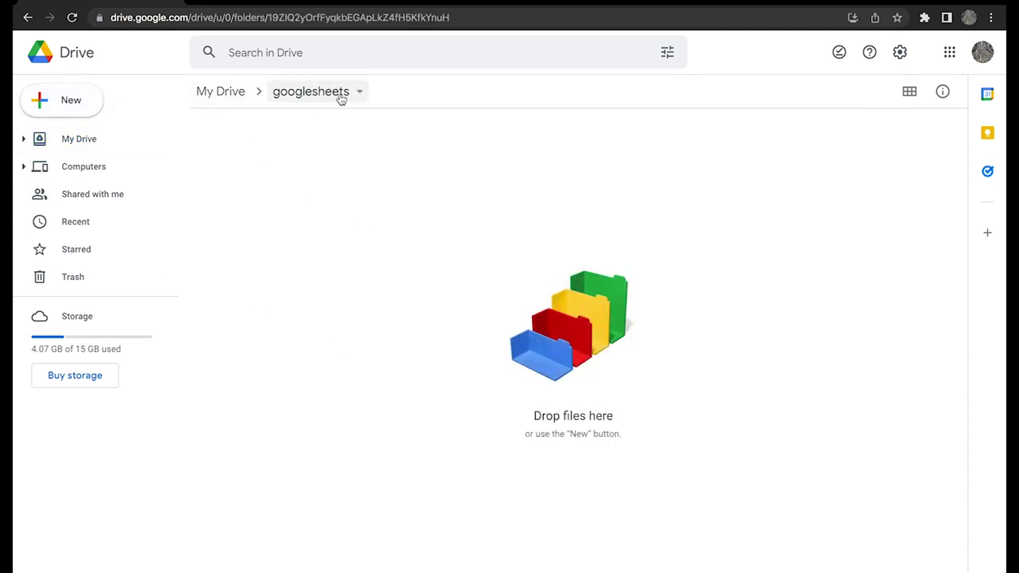
{"action": "left_click", "coordinate": [74, 109]}
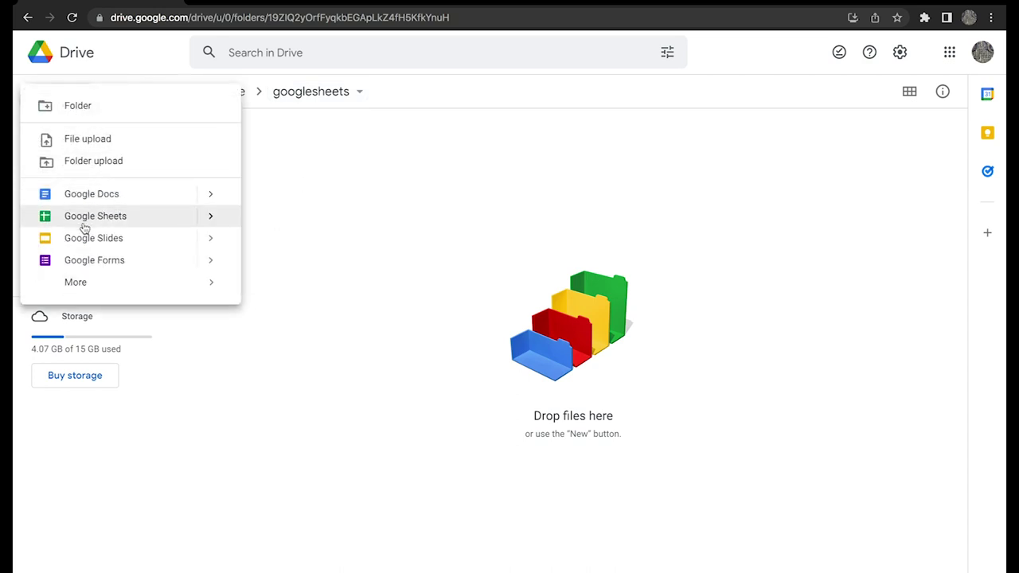
{"action": "mouse_move", "coordinate": [119, 216]}
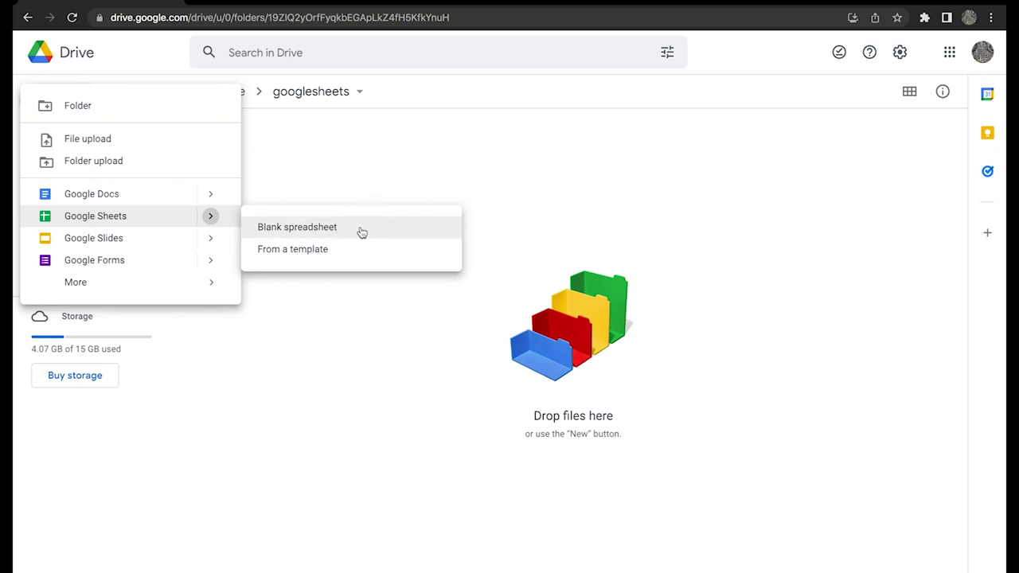
Step: Create a blank spreadsheet in the folder and rename it lesson1
{"action": "left_click", "coordinate": [305, 230]}
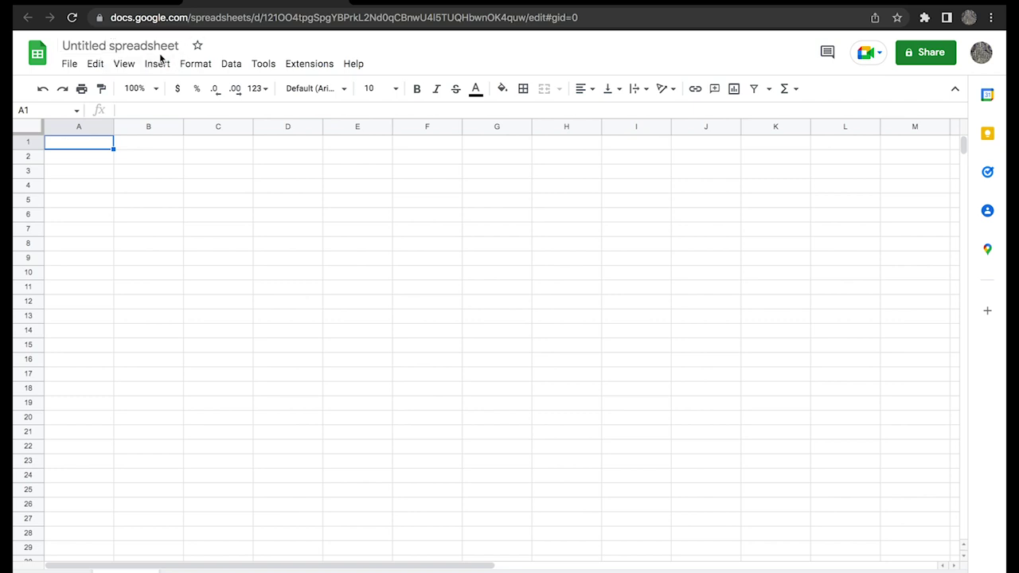
{"action": "left_click", "coordinate": [149, 45]}
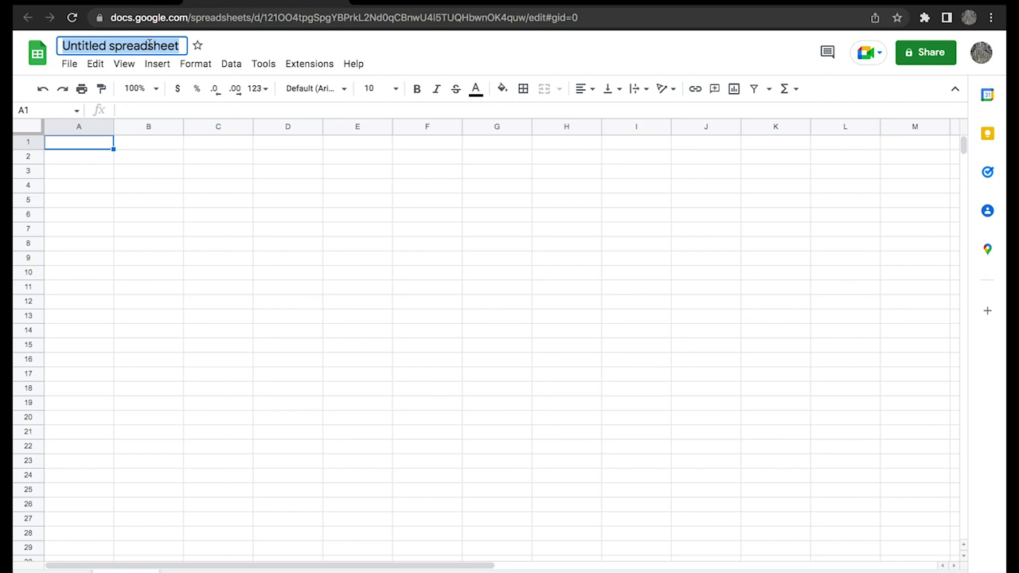
{"action": "type", "text": "lesson"}
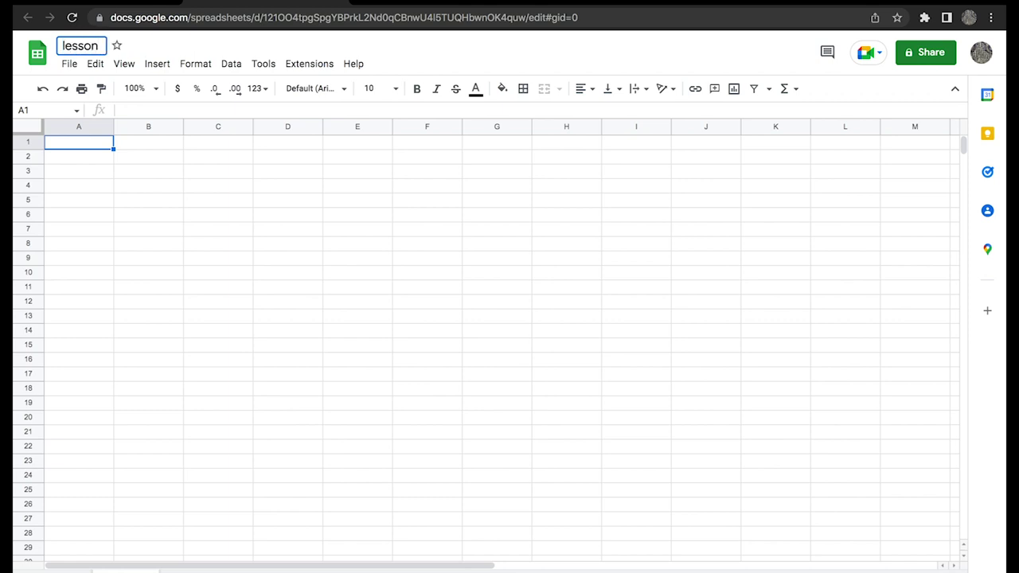
{"action": "type", "text": "1"}
{"action": "key", "text": "Return"}
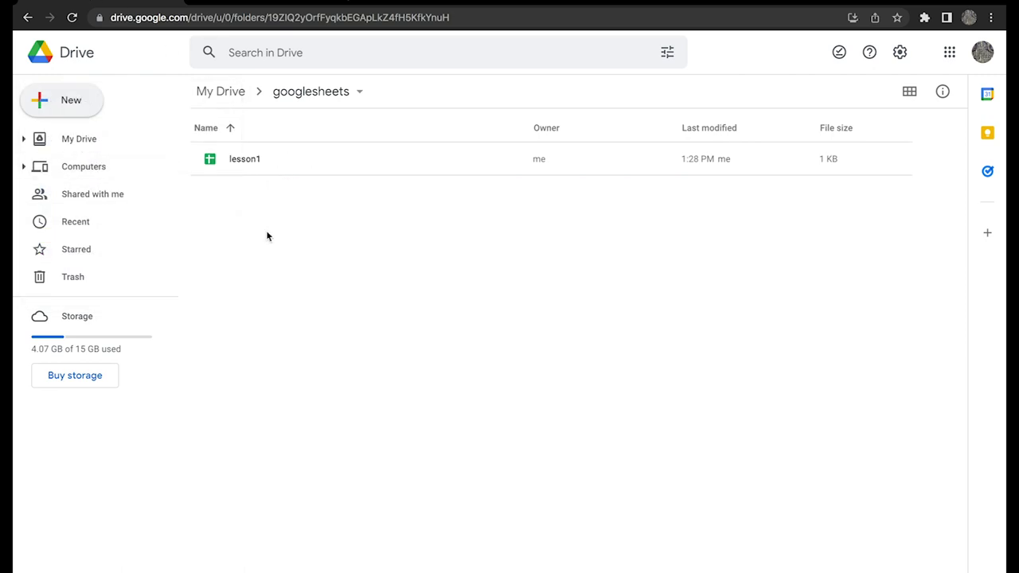
Step: Reopen lesson1 from the refreshed folder, discard the stray 'a' in A1, and select C13
{"action": "left_click", "coordinate": [67, 21]}
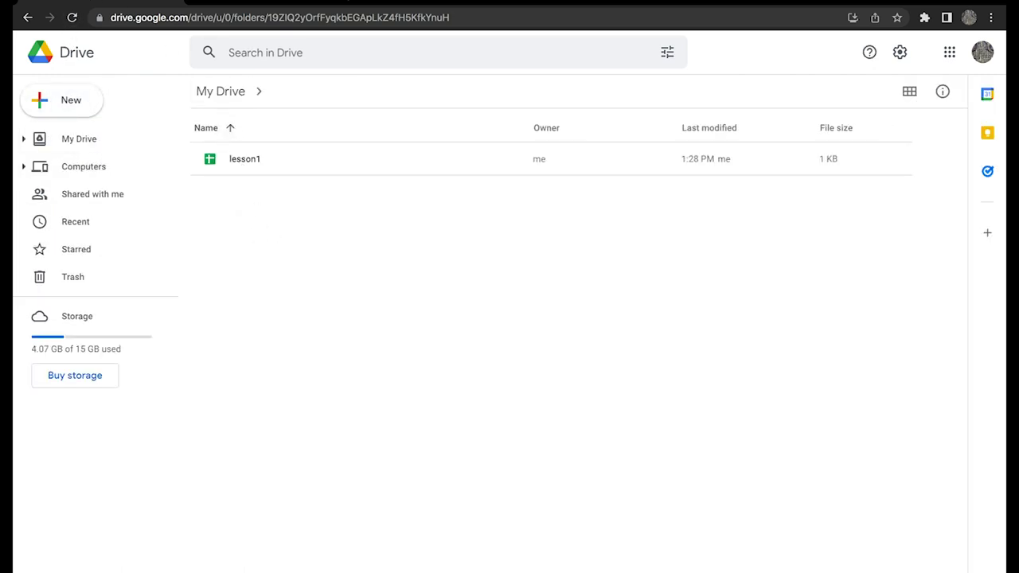
{"action": "double_click", "coordinate": [239, 159]}
{"action": "type", "text": "a"}
{"action": "key", "text": "Escape"}
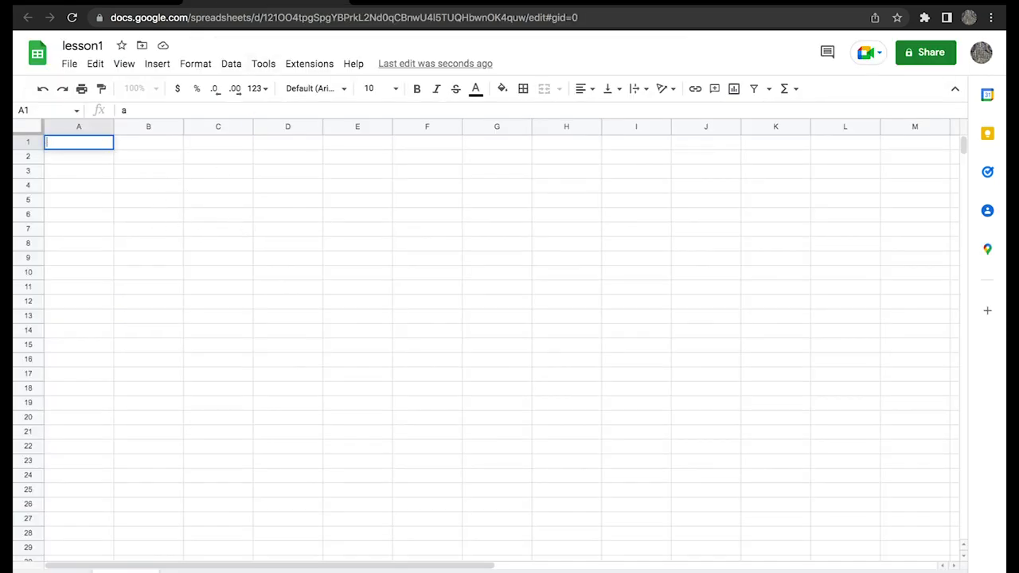
{"action": "left_click", "coordinate": [232, 315]}
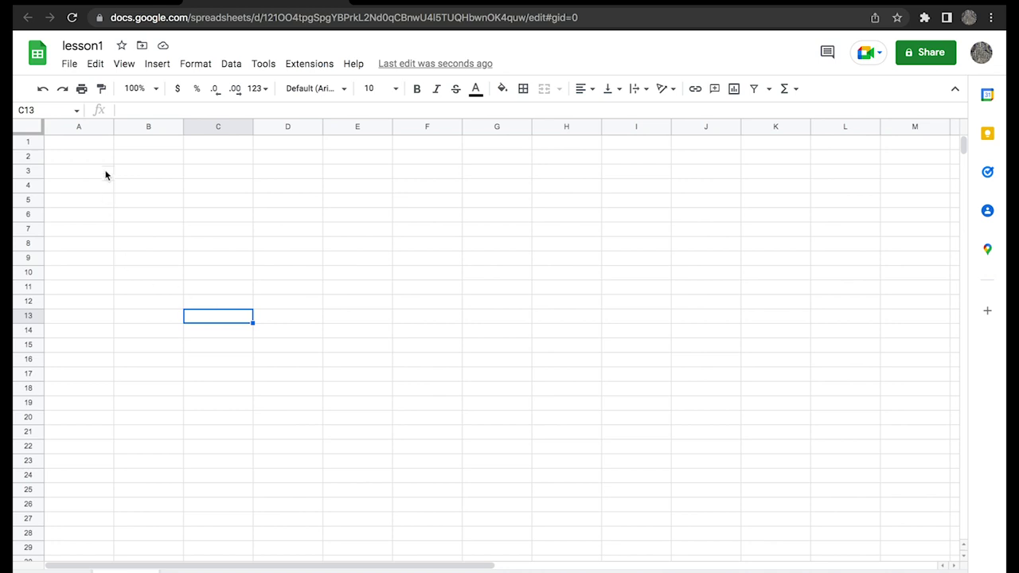
{"action": "left_click", "coordinate": [87, 147]}
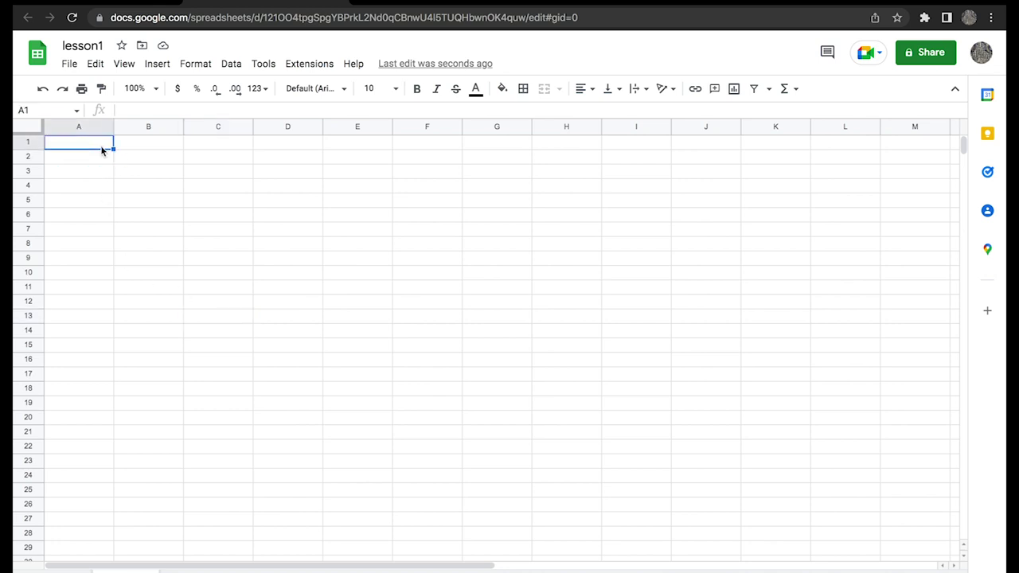
{"action": "left_click", "coordinate": [144, 157]}
{"action": "left_click", "coordinate": [81, 174]}
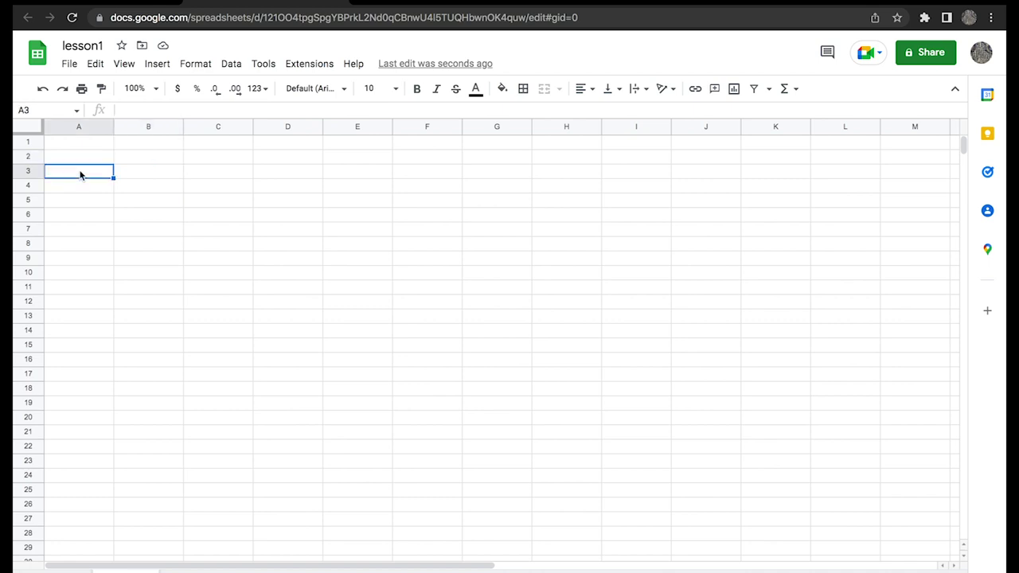
{"action": "left_click", "coordinate": [90, 161]}
{"action": "left_click", "coordinate": [147, 163]}
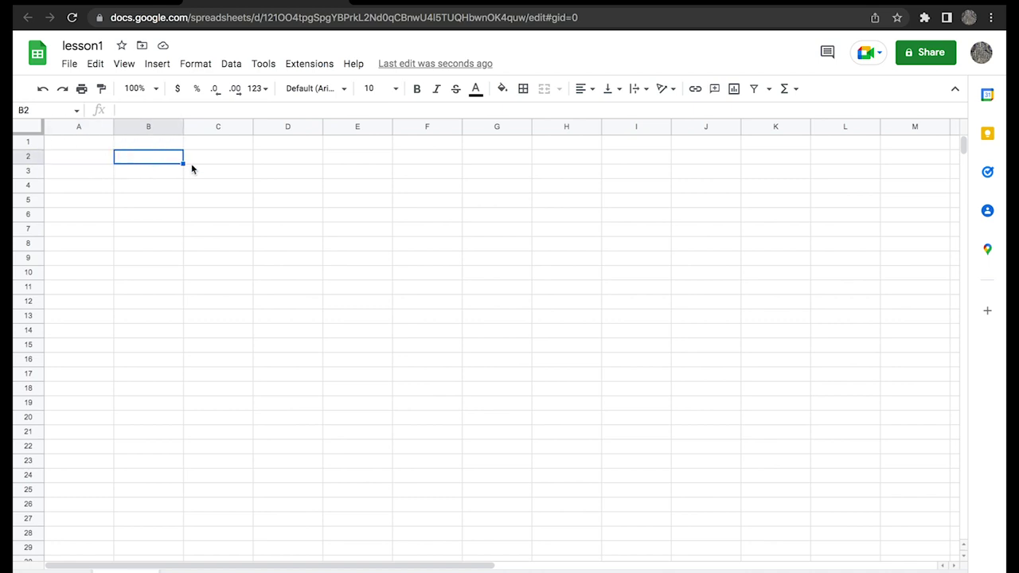
{"action": "left_click", "coordinate": [171, 190]}
{"action": "mouse_move", "coordinate": [78, 127]}
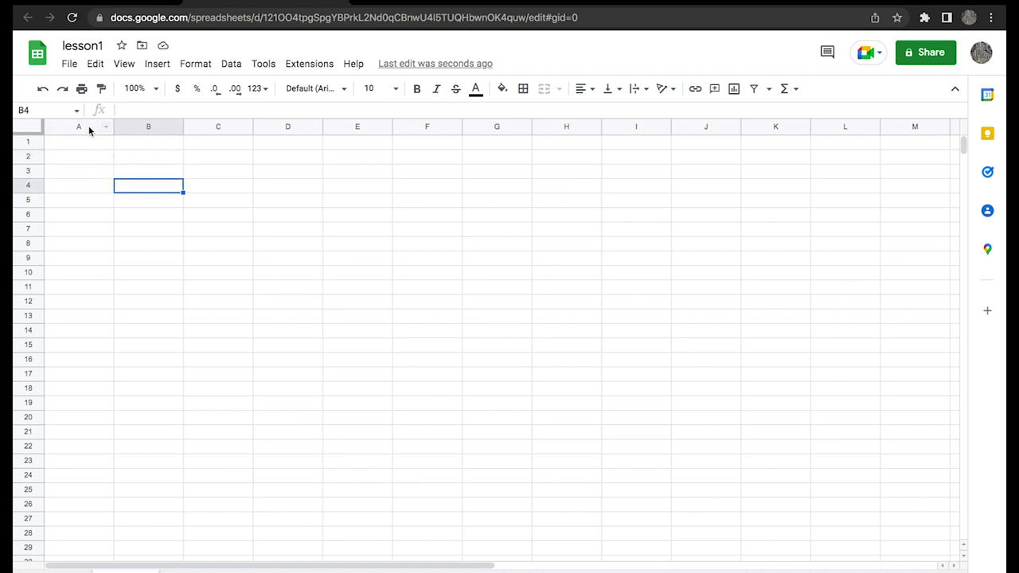
{"action": "left_click", "coordinate": [83, 127]}
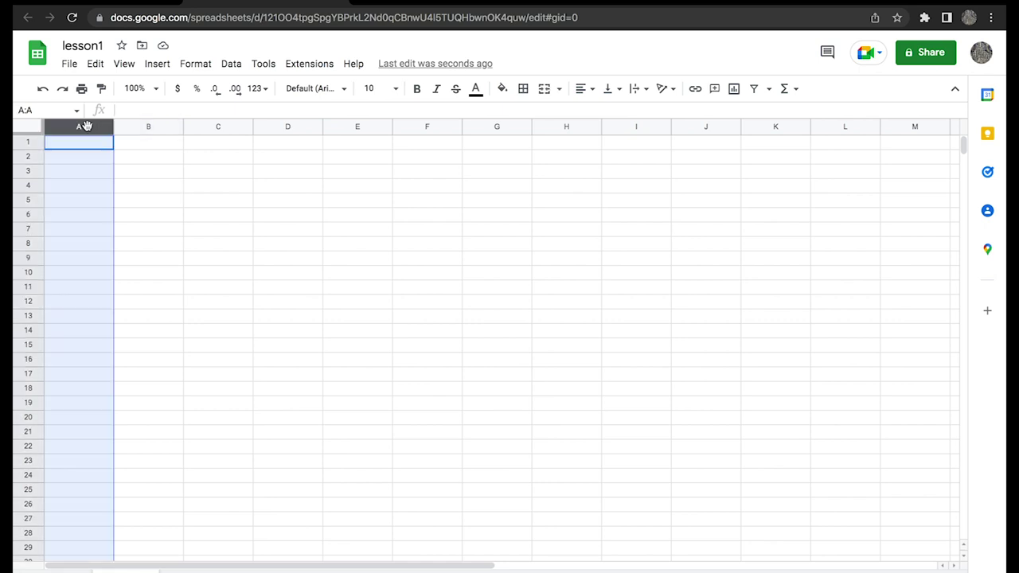
{"action": "left_click", "coordinate": [148, 127]}
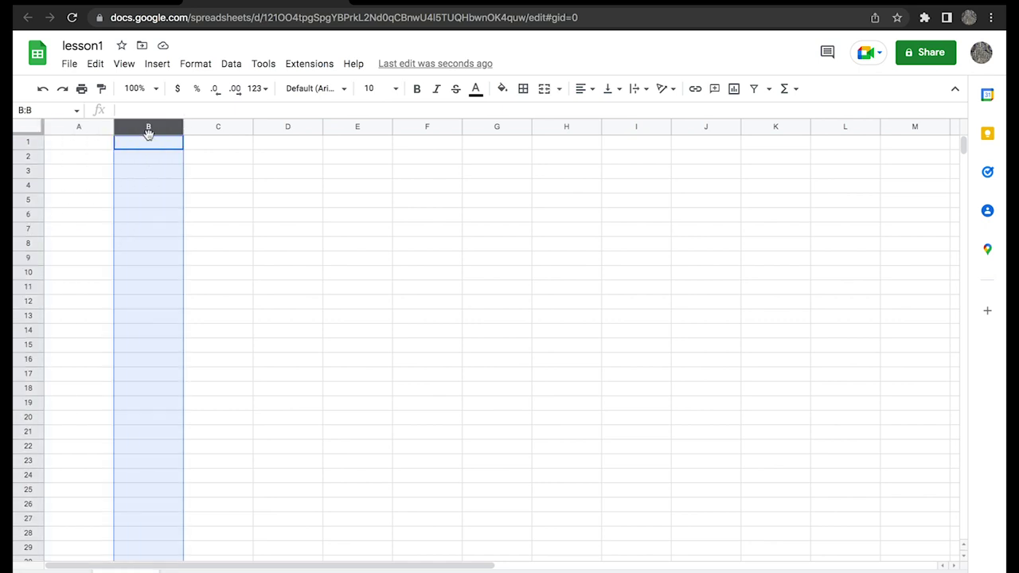
{"action": "left_click", "coordinate": [220, 127]}
{"action": "left_click", "coordinate": [289, 126]}
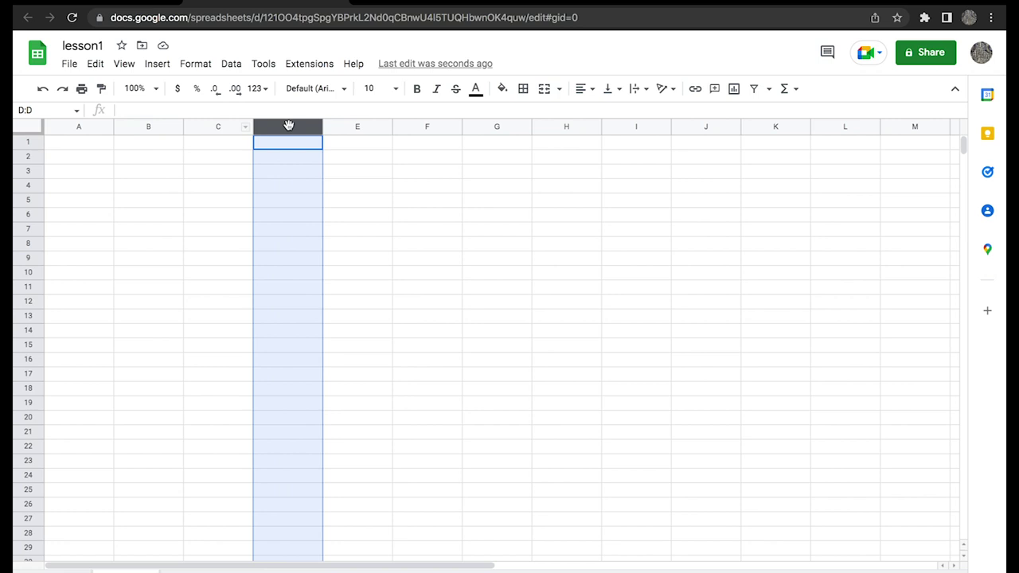
{"action": "left_click", "coordinate": [205, 129]}
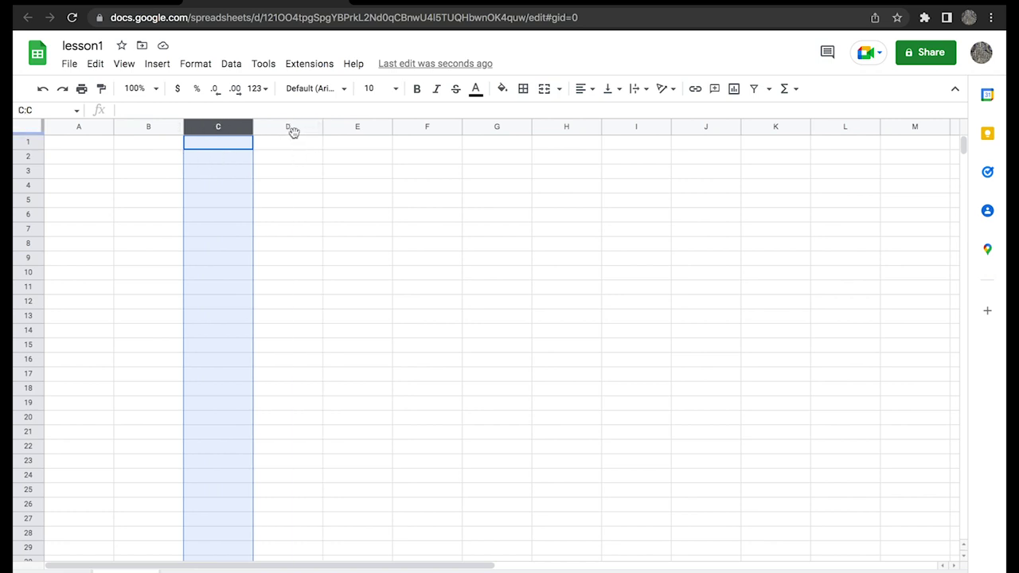
{"action": "left_click", "coordinate": [371, 129]}
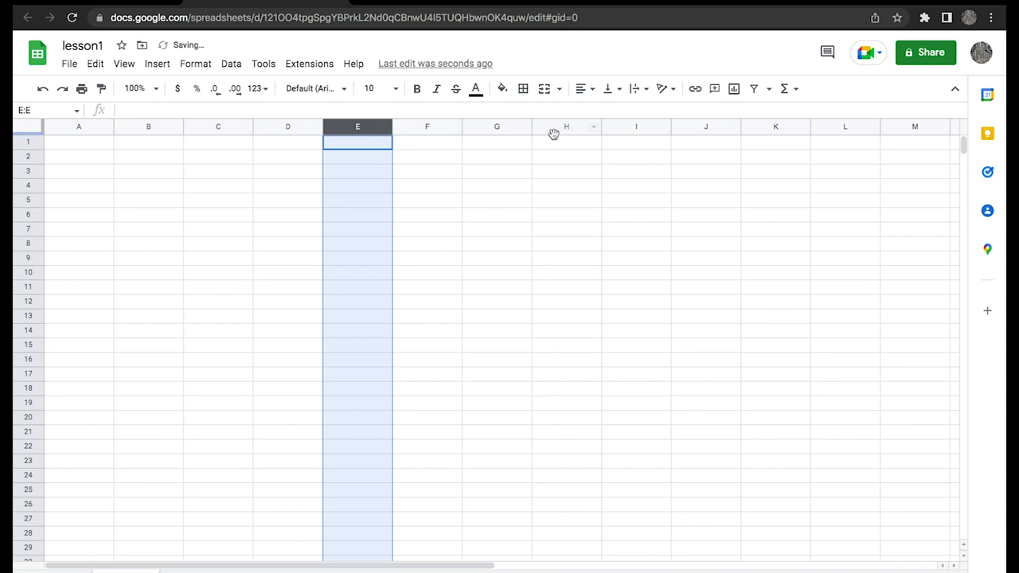
{"action": "left_click_drag", "start_coordinate": [269, 127], "coordinate": [473, 157]}
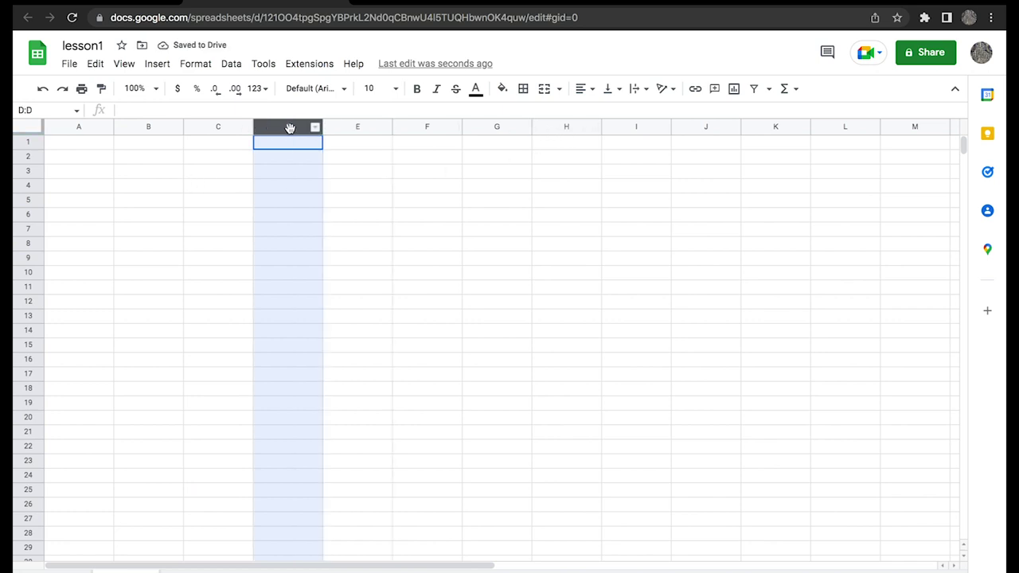
{"action": "left_click", "coordinate": [146, 200]}
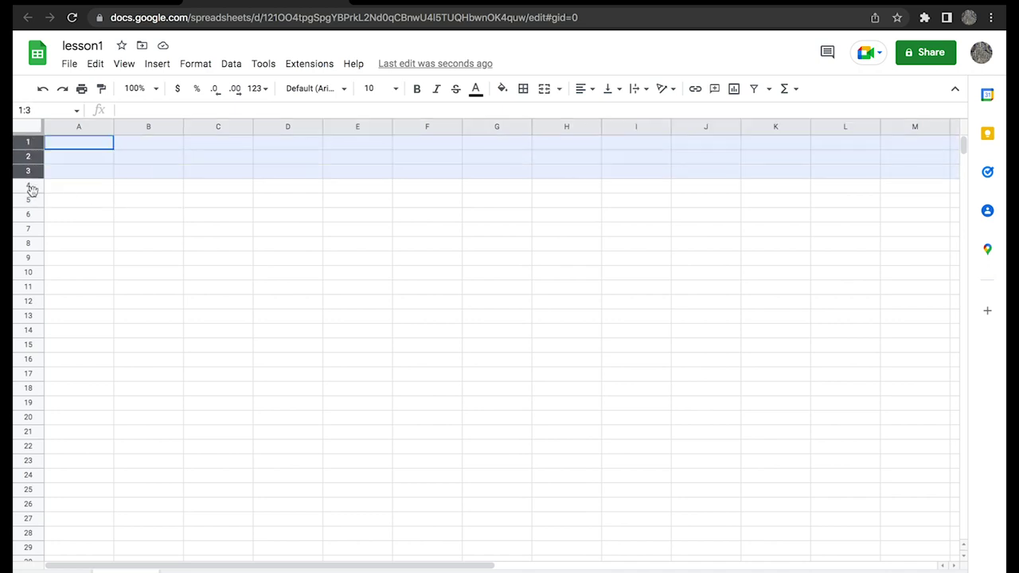
{"action": "left_click_drag", "start_coordinate": [31, 142], "coordinate": [152, 250]}
{"action": "left_click", "coordinate": [183, 244]}
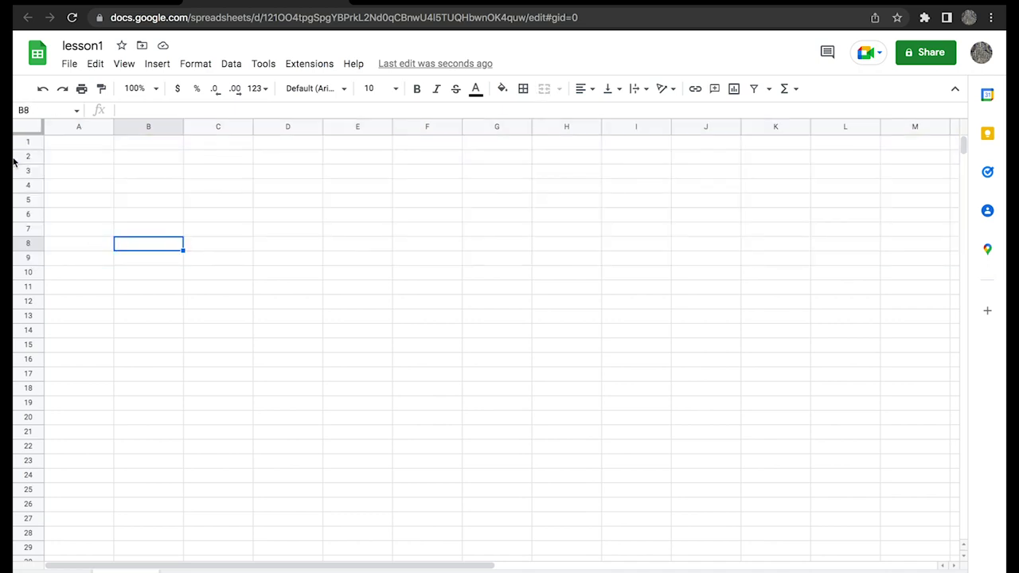
{"action": "left_click_drag", "start_coordinate": [31, 144], "coordinate": [31, 301]}
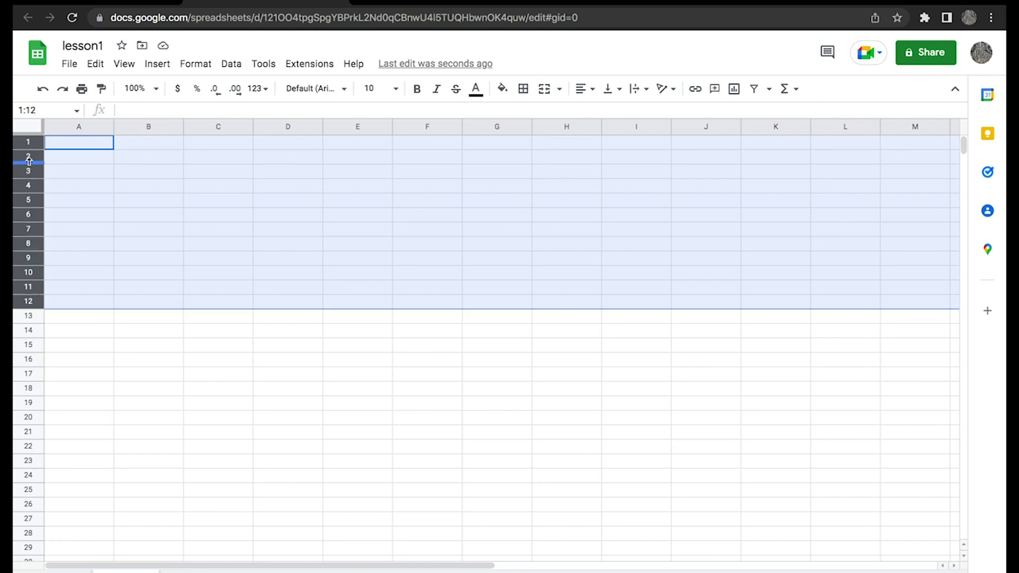
{"action": "left_click", "coordinate": [101, 187]}
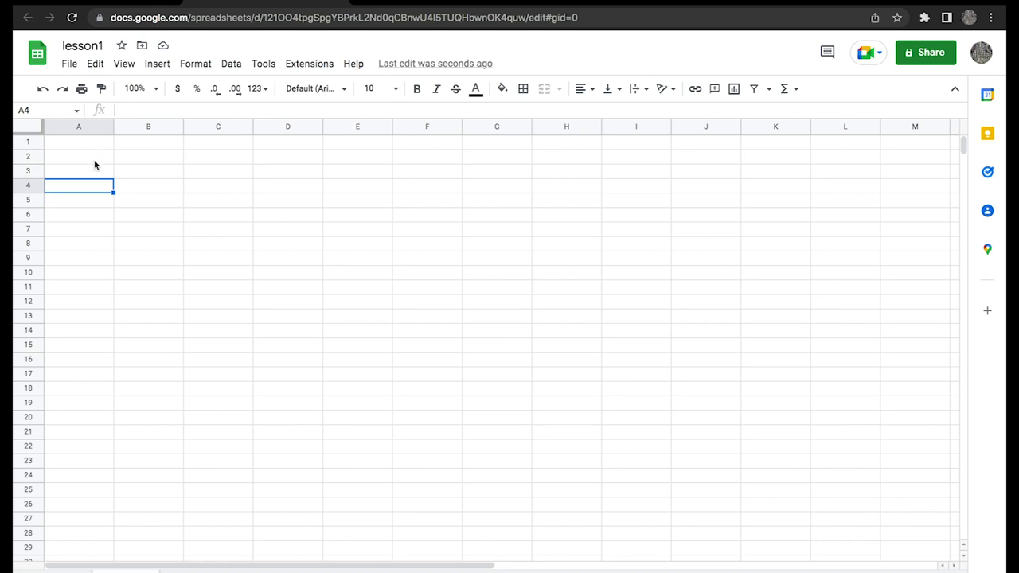
{"action": "left_click", "coordinate": [135, 160]}
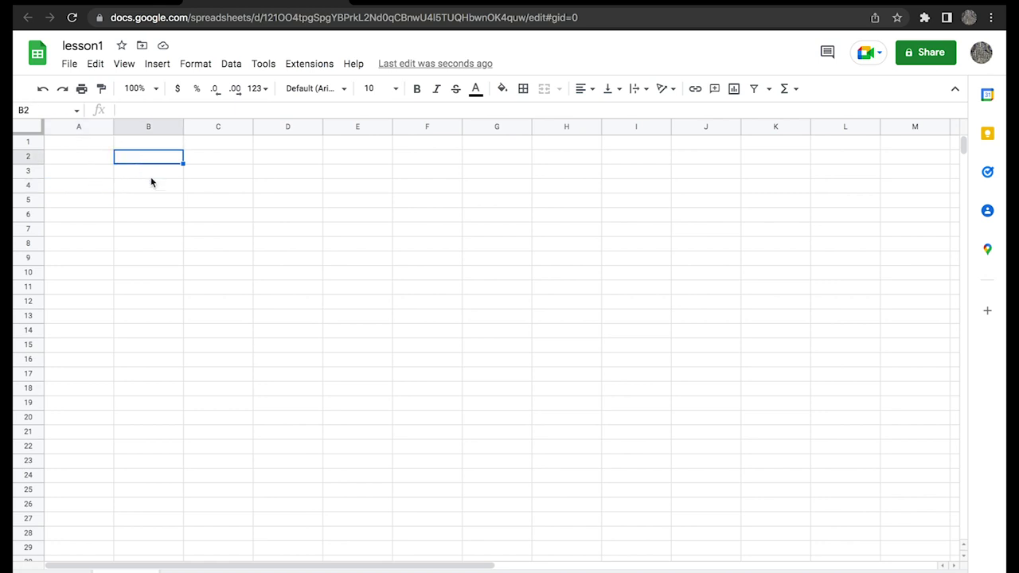
{"action": "left_click", "coordinate": [149, 176]}
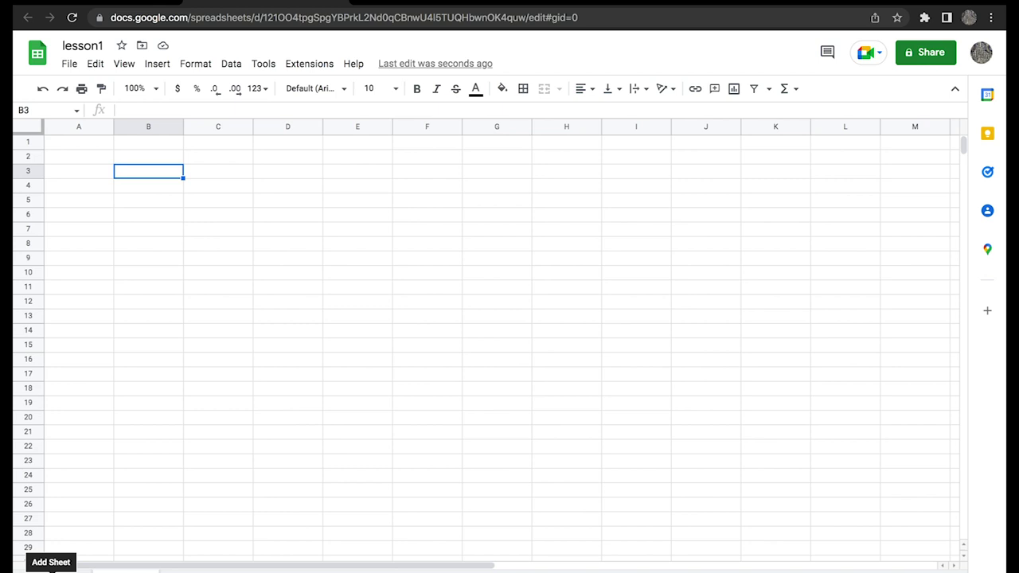
{"action": "left_click", "coordinate": [51, 568]}
{"action": "left_click", "coordinate": [51, 569]}
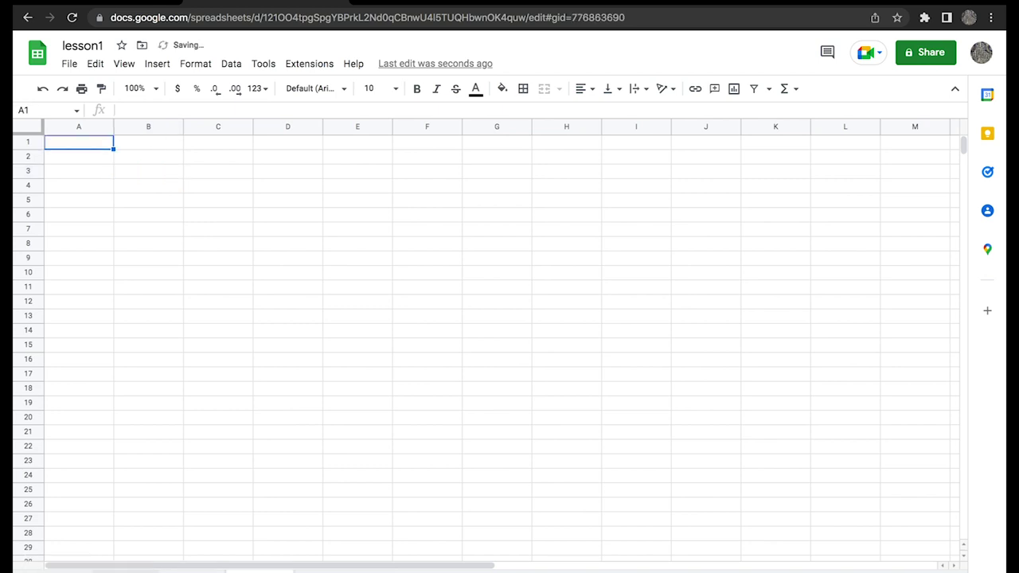
{"action": "left_click", "coordinate": [195, 569]}
{"action": "left_click", "coordinate": [261, 568]}
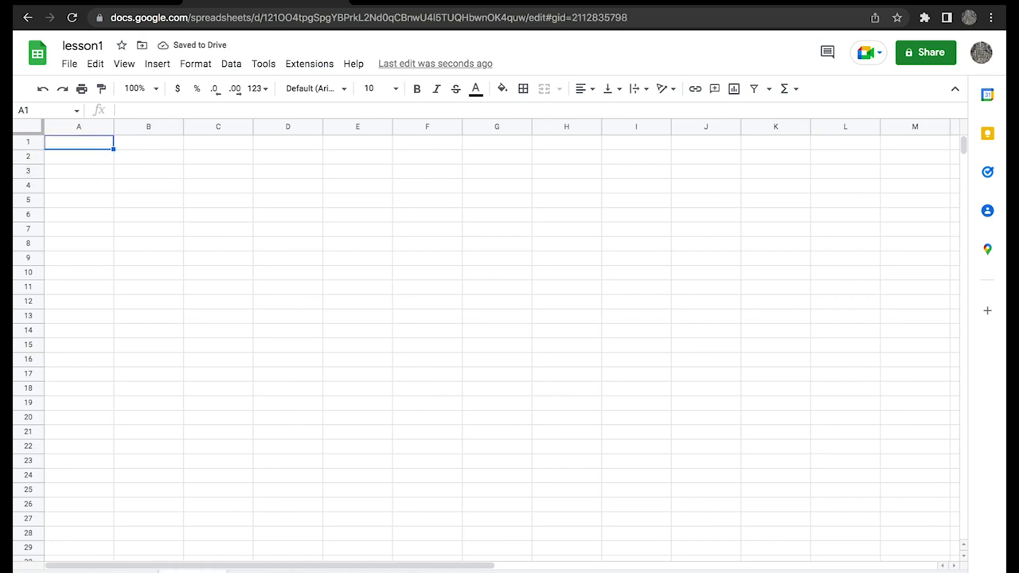
{"action": "left_click", "coordinate": [125, 570]}
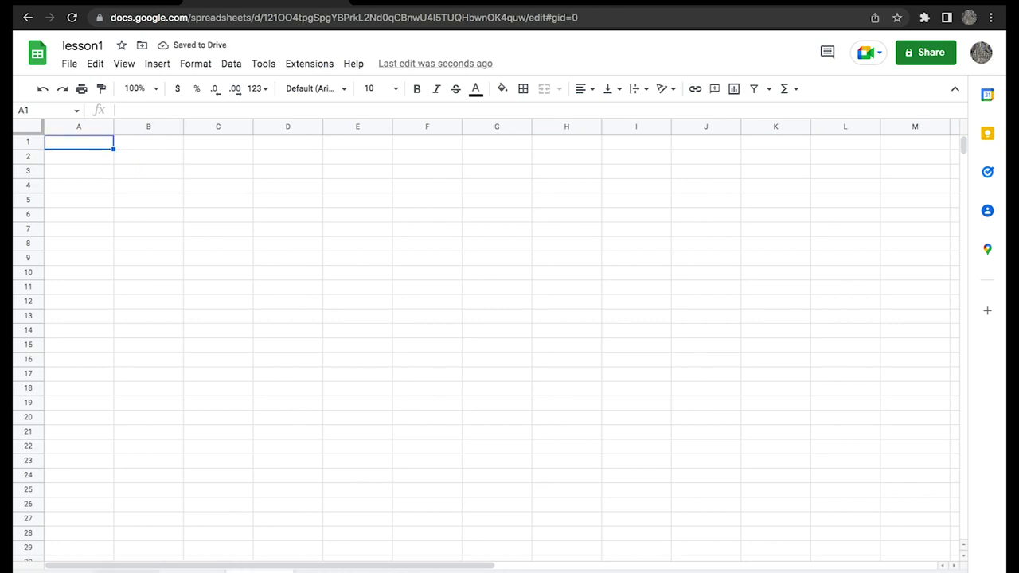
{"action": "left_click", "coordinate": [260, 568]}
{"action": "left_click", "coordinate": [196, 569]}
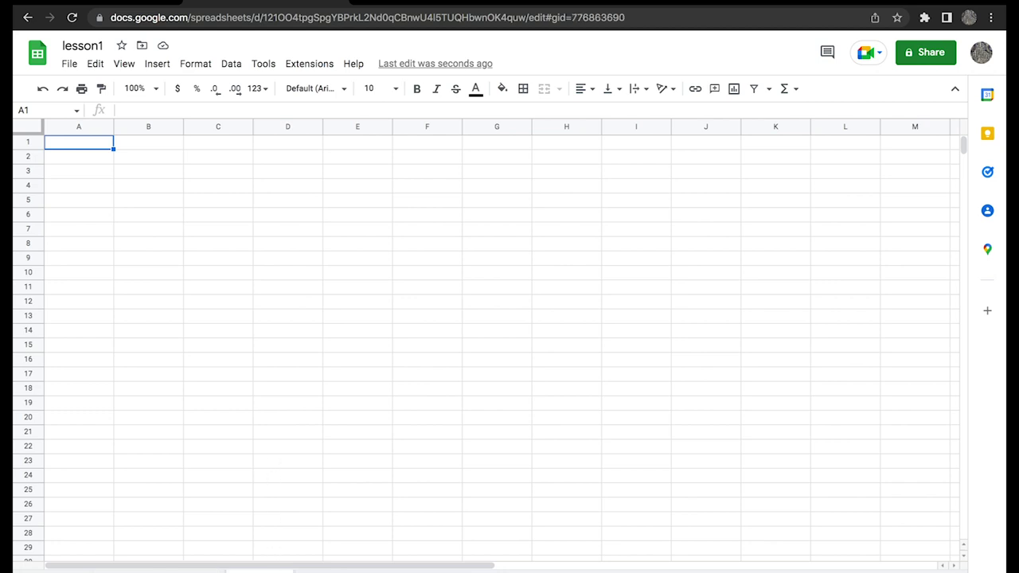
{"action": "right_click", "coordinate": [259, 570]}
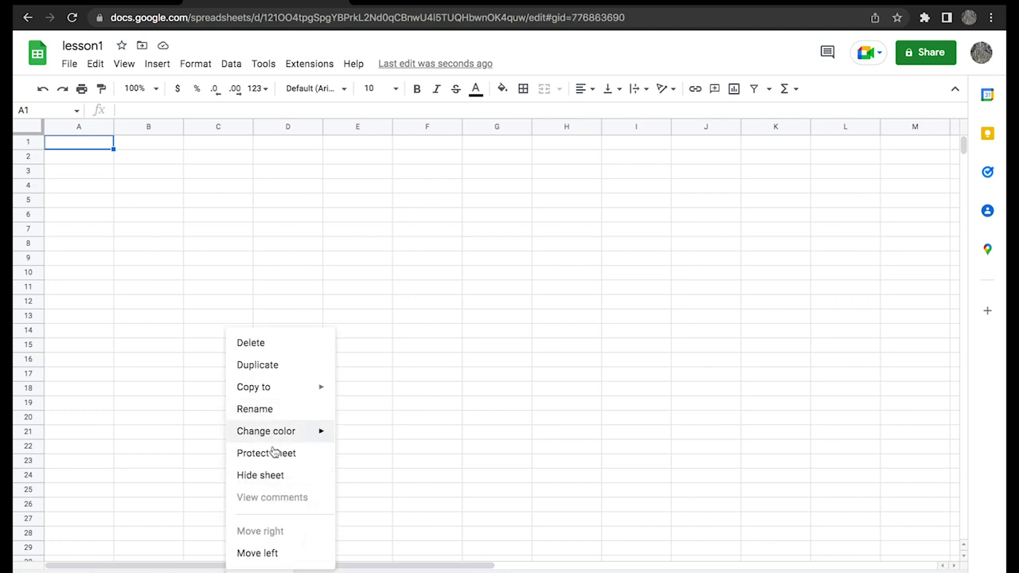
{"action": "left_click", "coordinate": [289, 343]}
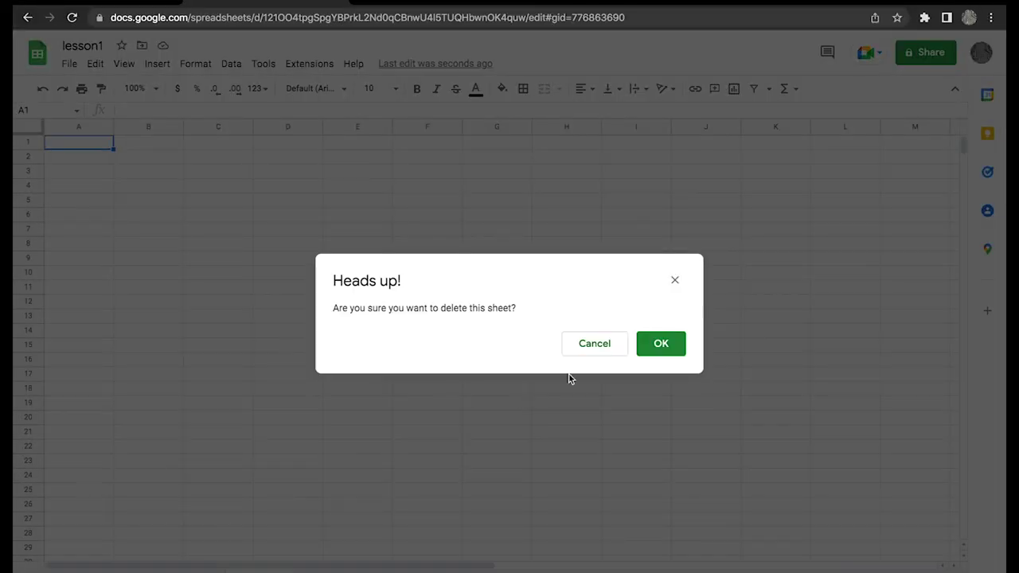
{"action": "left_click", "coordinate": [647, 345]}
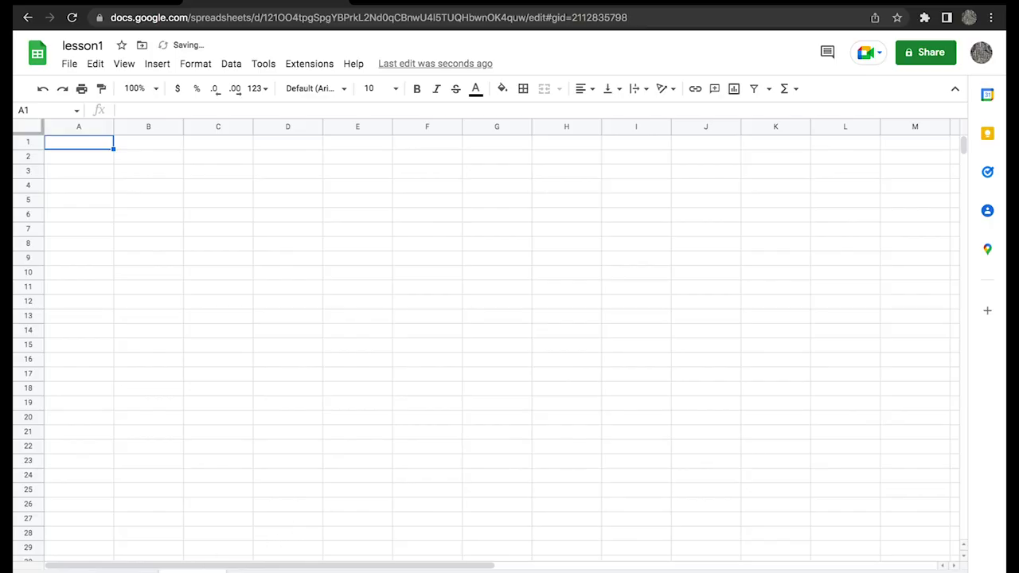
{"action": "right_click", "coordinate": [193, 570]}
{"action": "left_click", "coordinate": [219, 344]}
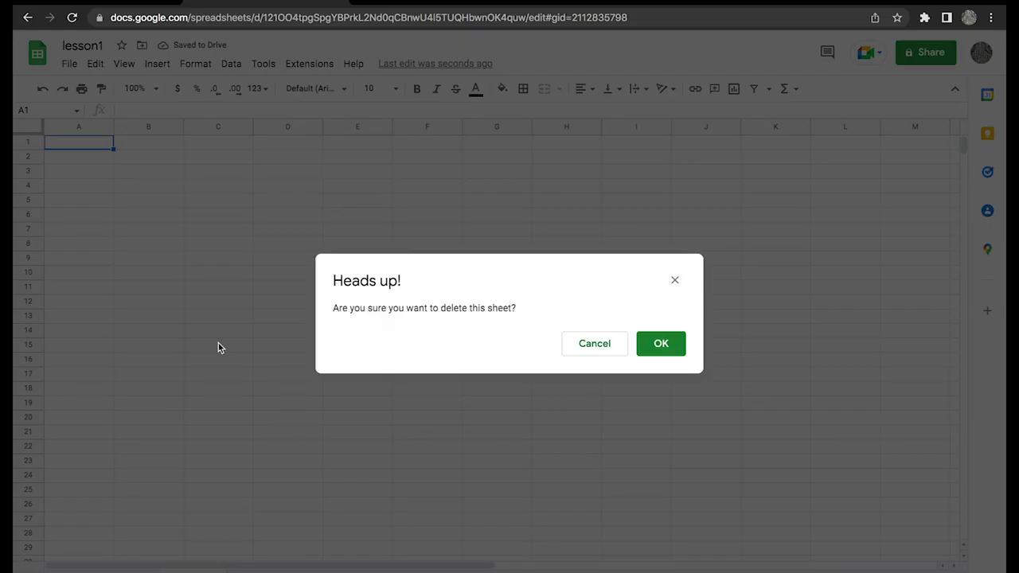
{"action": "left_click", "coordinate": [669, 343]}
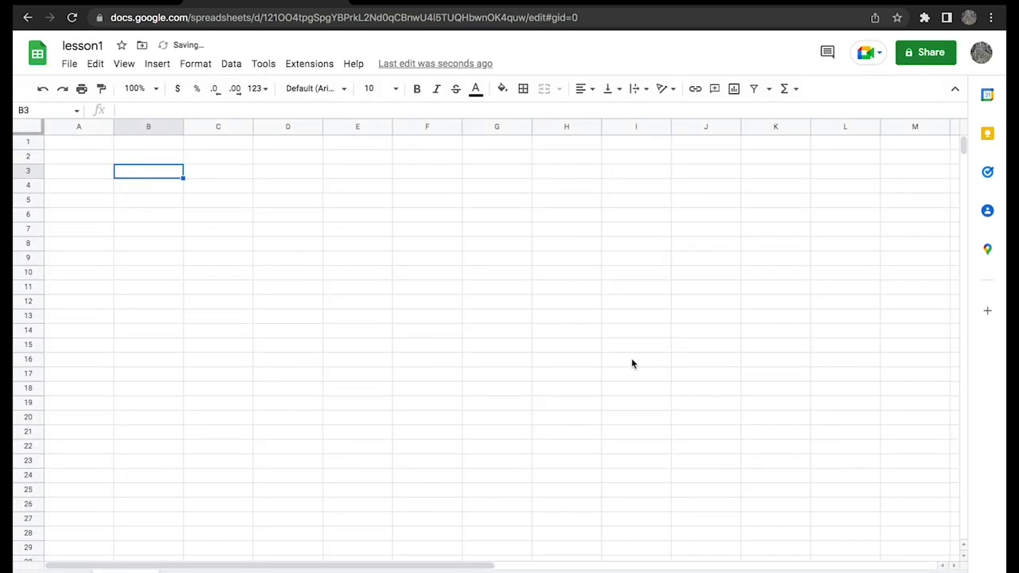
{"action": "left_click", "coordinate": [237, 329]}
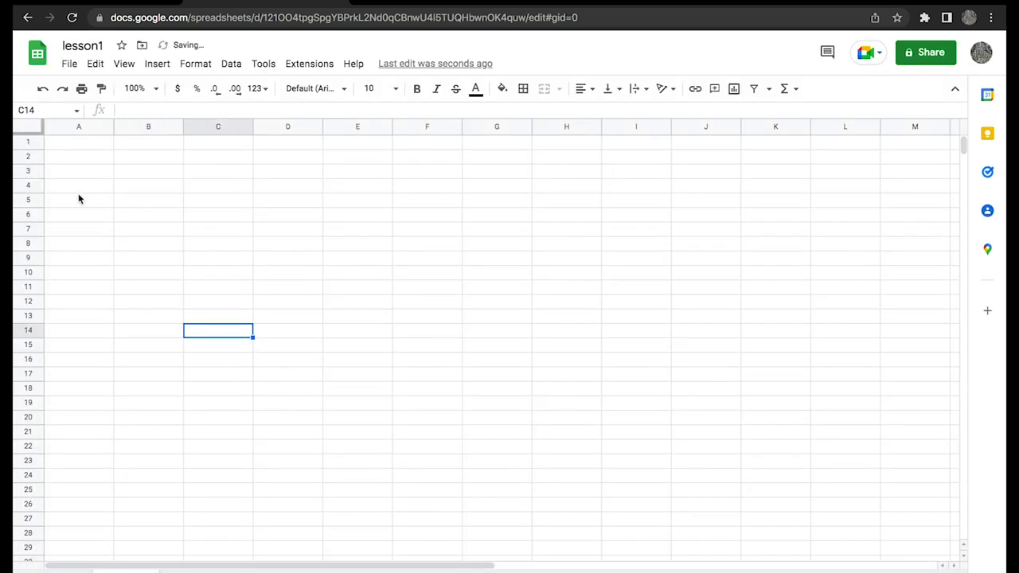
{"action": "left_click", "coordinate": [96, 156]}
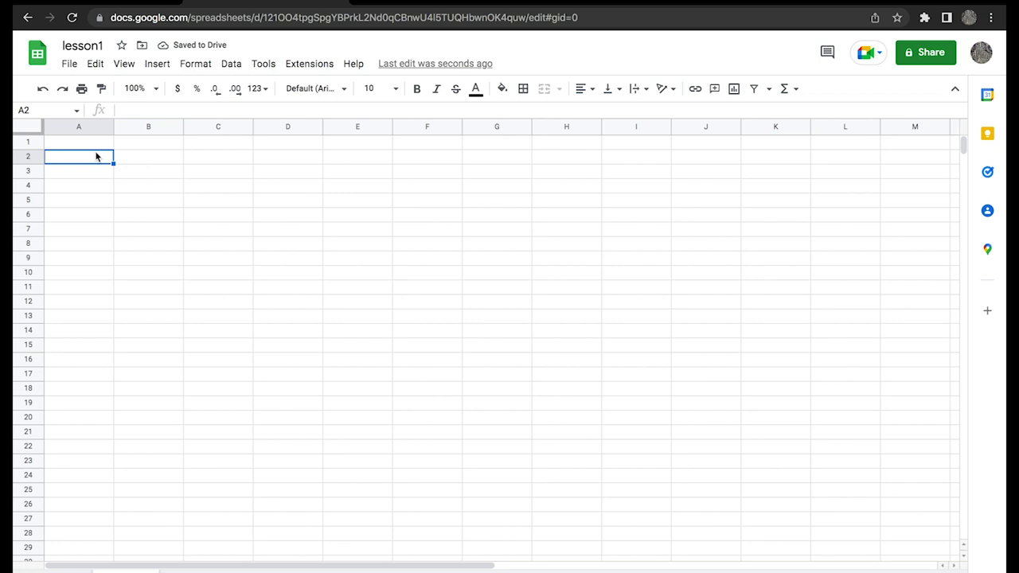
{"action": "type", "text": "jdkfsdd"}
{"action": "key", "text": "BackSpace"}
{"action": "key", "text": "BackSpace"}
{"action": "key", "text": "BackSpace"}
{"action": "key", "text": "BackSpace"}
{"action": "key", "text": "BackSpace"}
{"action": "key", "text": "BackSpace"}
{"action": "key", "text": "BackSpace"}
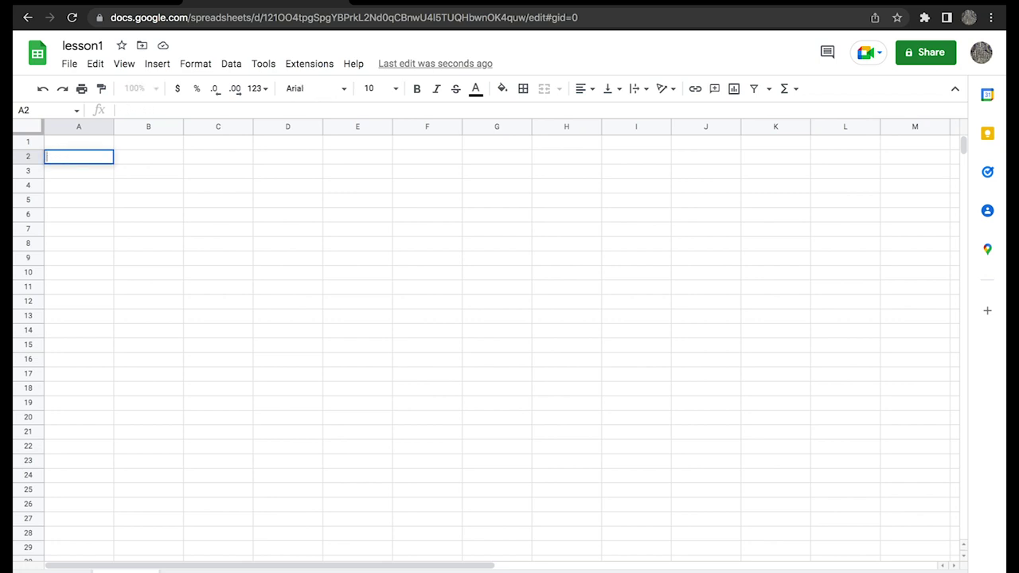
{"action": "left_click", "coordinate": [194, 218]}
{"action": "left_click", "coordinate": [144, 160]}
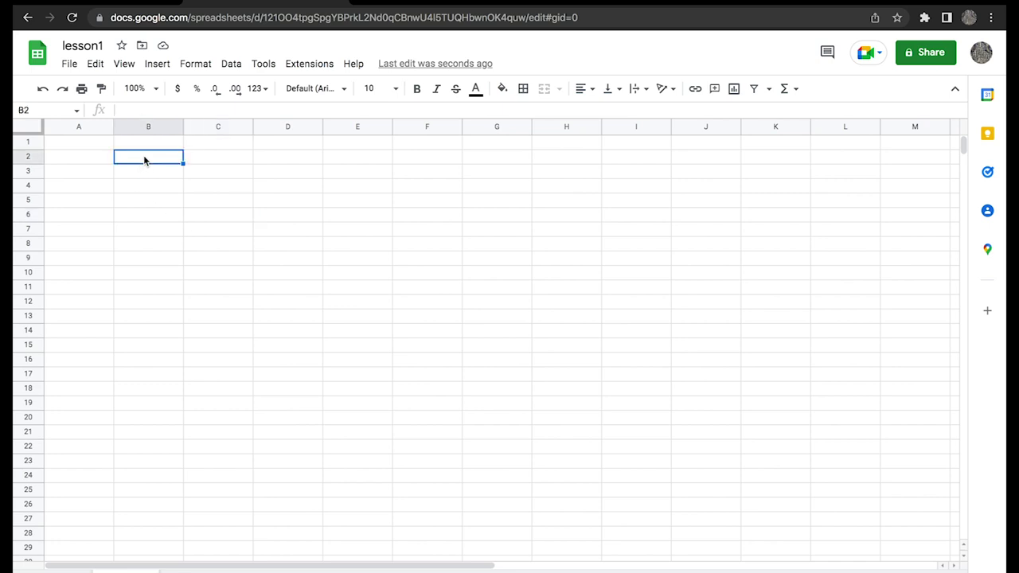
{"action": "type", "text": "dsf"}
{"action": "key", "text": "BackSpace"}
{"action": "key", "text": "BackSpace"}
{"action": "key", "text": "BackSpace"}
{"action": "left_click", "coordinate": [319, 204]}
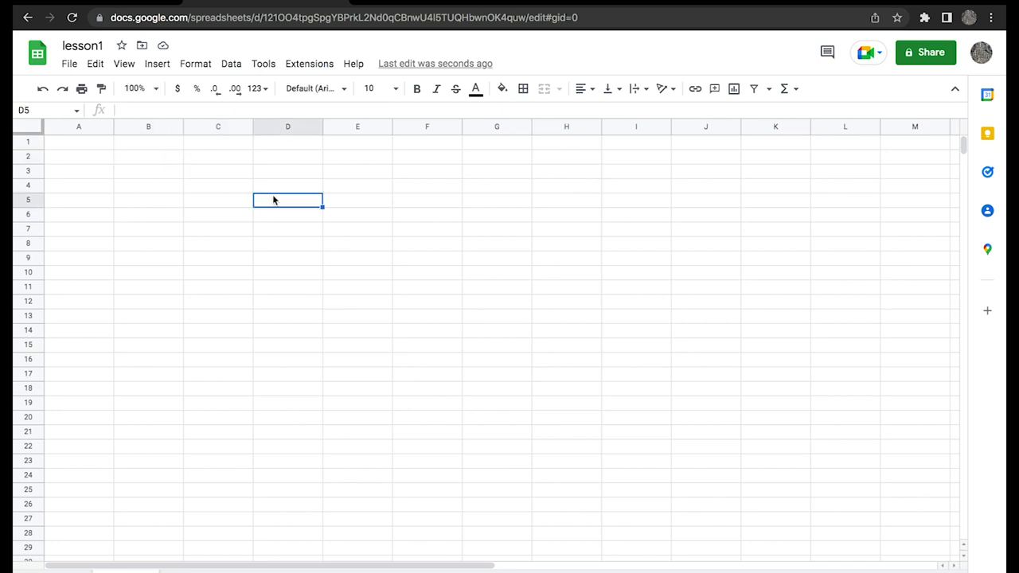
{"action": "left_click", "coordinate": [181, 261]}
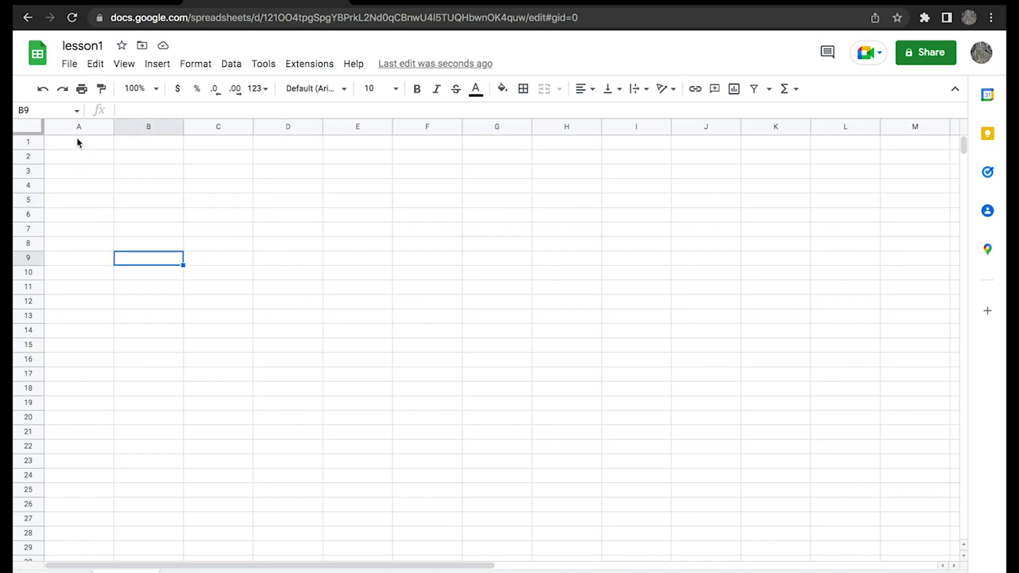
{"action": "left_click", "coordinate": [77, 160]}
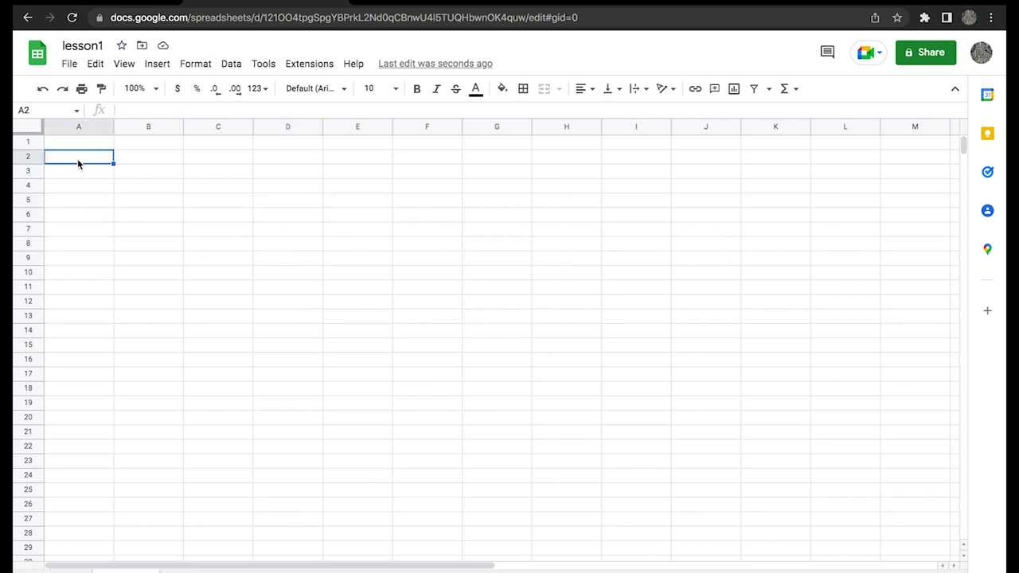
{"action": "left_click", "coordinate": [135, 160]}
{"action": "left_click", "coordinate": [100, 162]}
Step: Merge A2:B2 into one cell and type the heading 'List name' into it
{"action": "left_click_drag", "start_coordinate": [103, 158], "coordinate": [170, 153]}
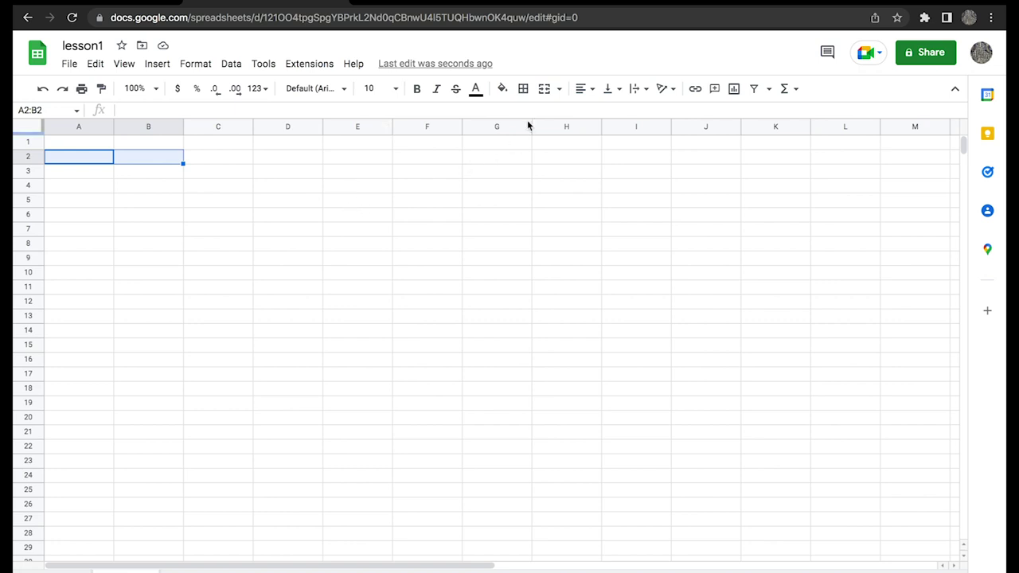
{"action": "left_click", "coordinate": [544, 90]}
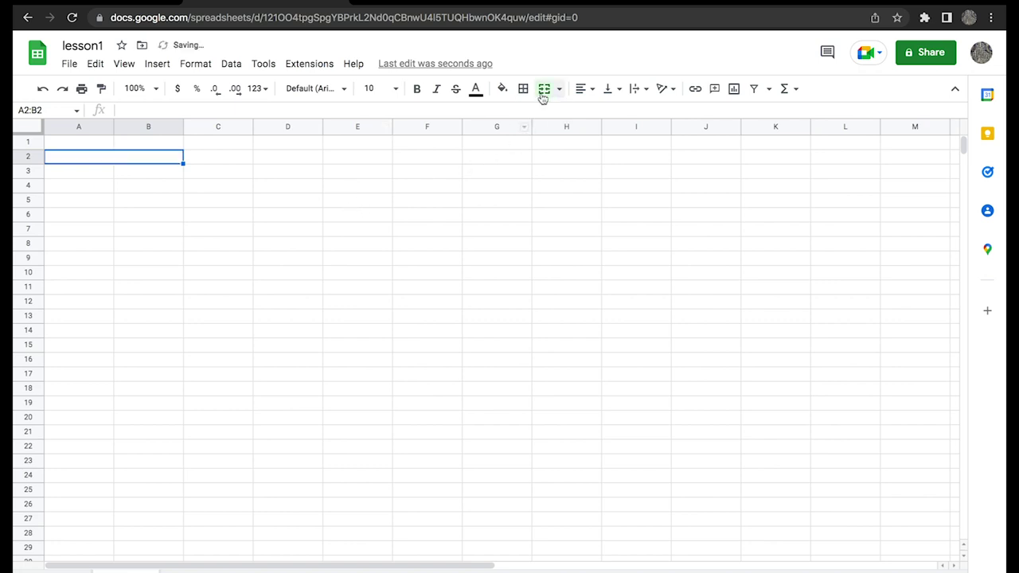
{"action": "left_click", "coordinate": [330, 214]}
{"action": "left_click", "coordinate": [137, 163]}
{"action": "type", "text": "List n"}
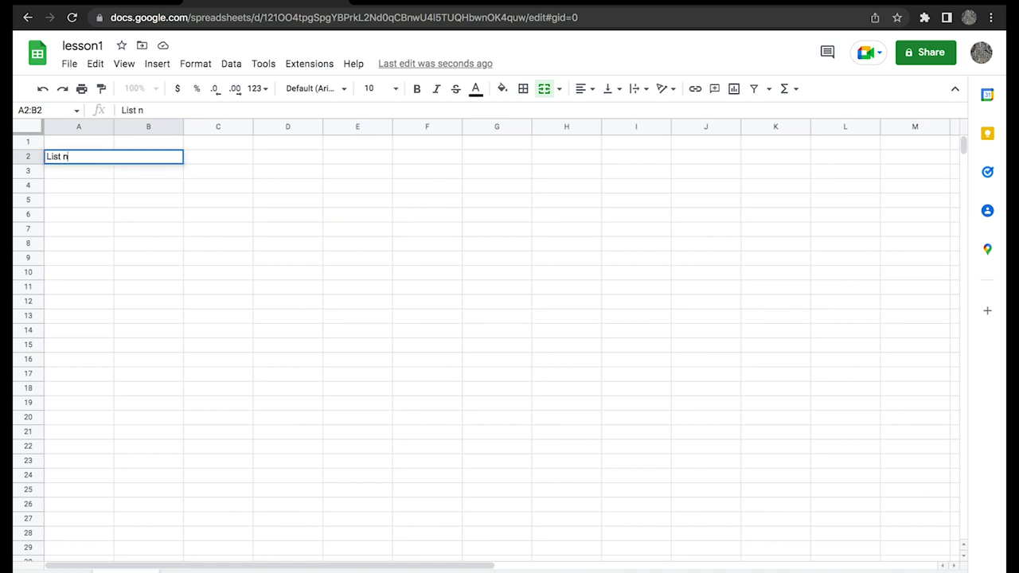
{"action": "type", "text": "ame"}
{"action": "key", "text": "Return"}
{"action": "left_click", "coordinate": [211, 260]}
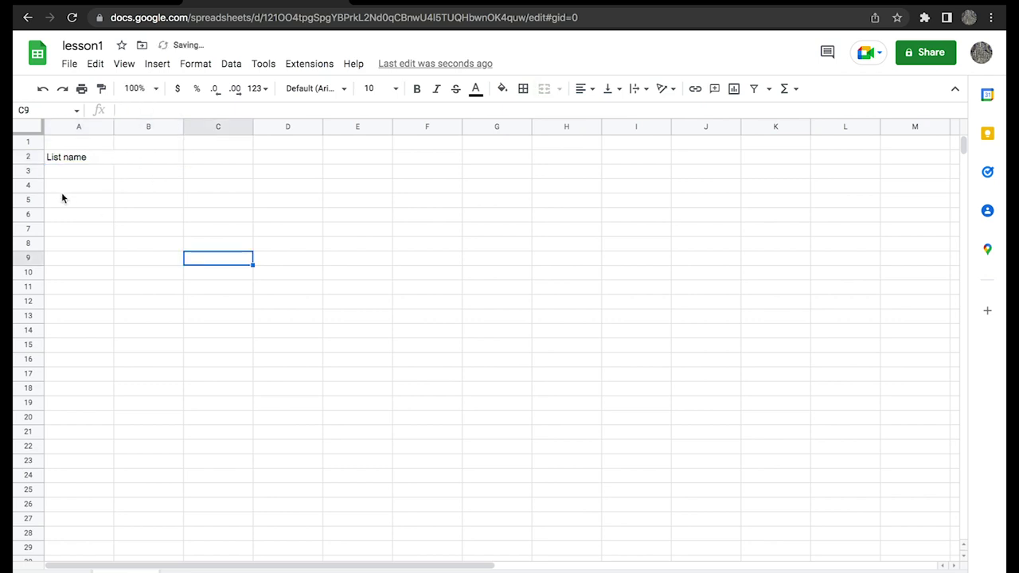
{"action": "left_click", "coordinate": [27, 158]}
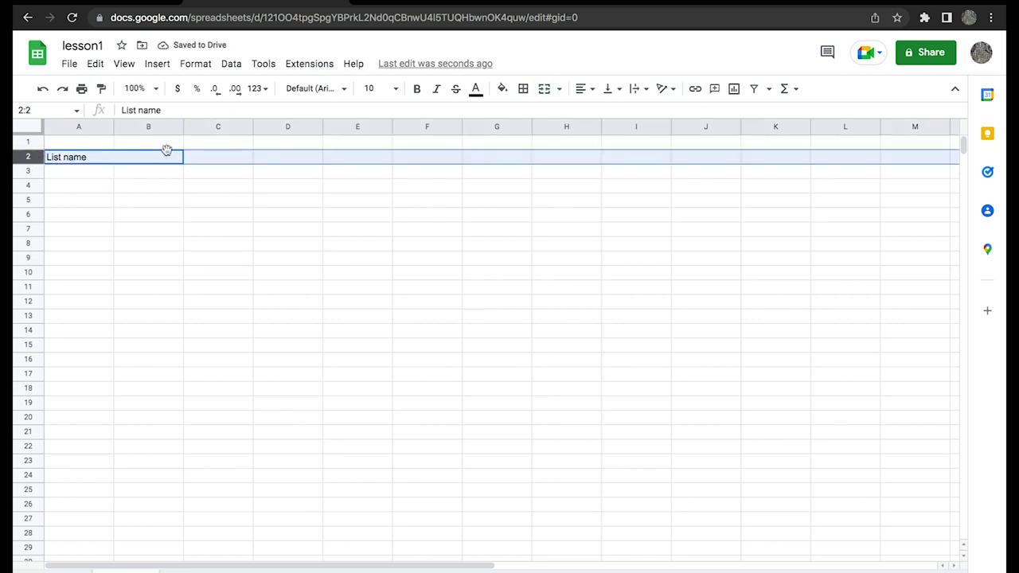
Step: Delete row 2 so the 'List name' heading disappears from the sheet
{"action": "left_click", "coordinate": [219, 200]}
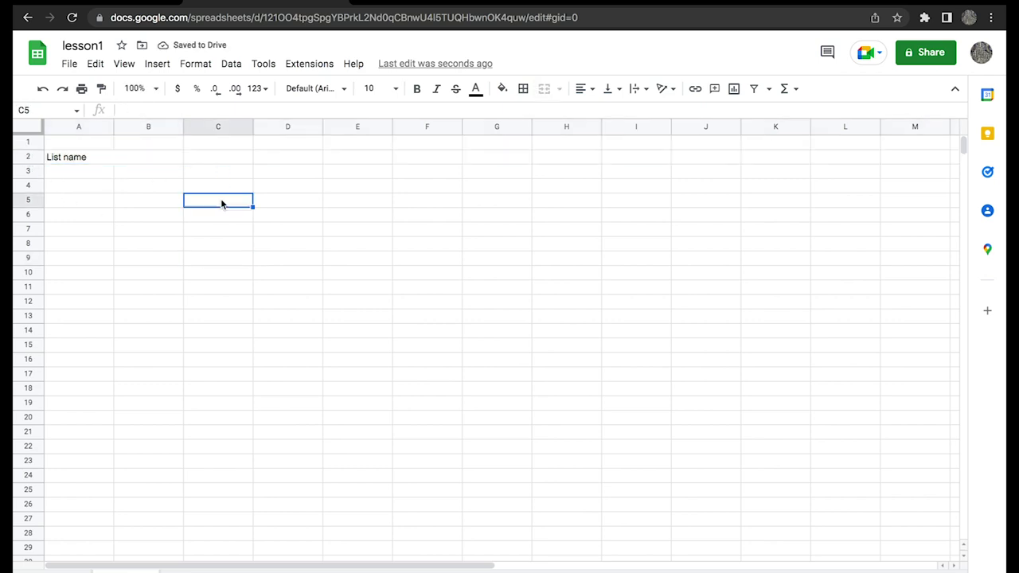
{"action": "left_click", "coordinate": [35, 157]}
{"action": "right_click", "coordinate": [35, 157]}
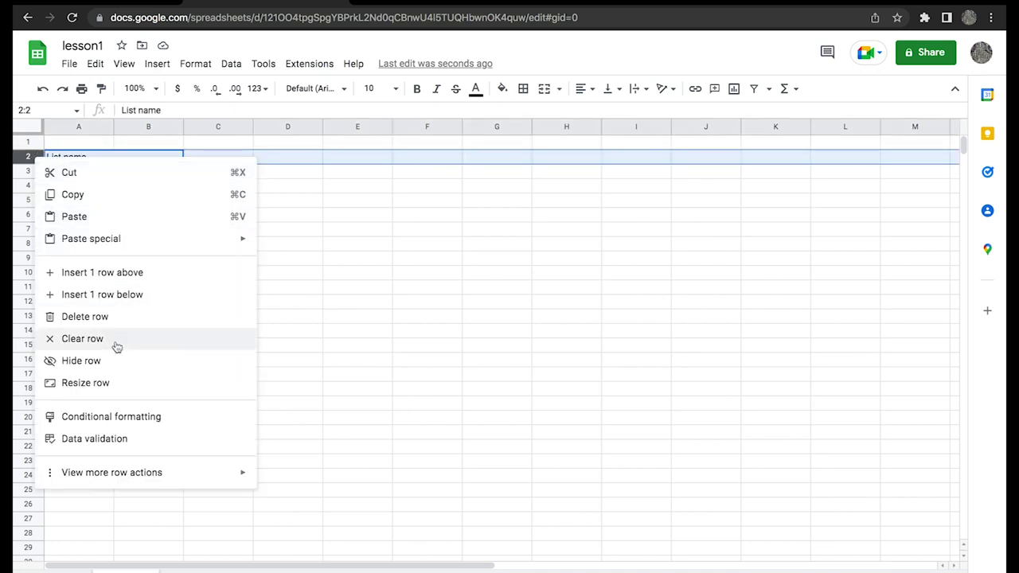
{"action": "left_click", "coordinate": [146, 320]}
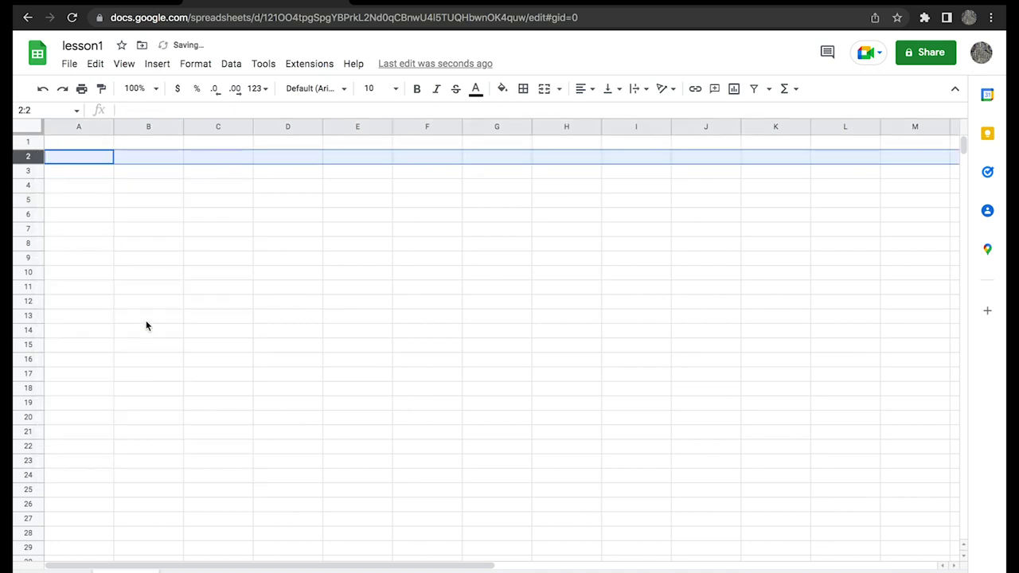
{"action": "left_click", "coordinate": [145, 321]}
{"action": "left_click", "coordinate": [390, 232]}
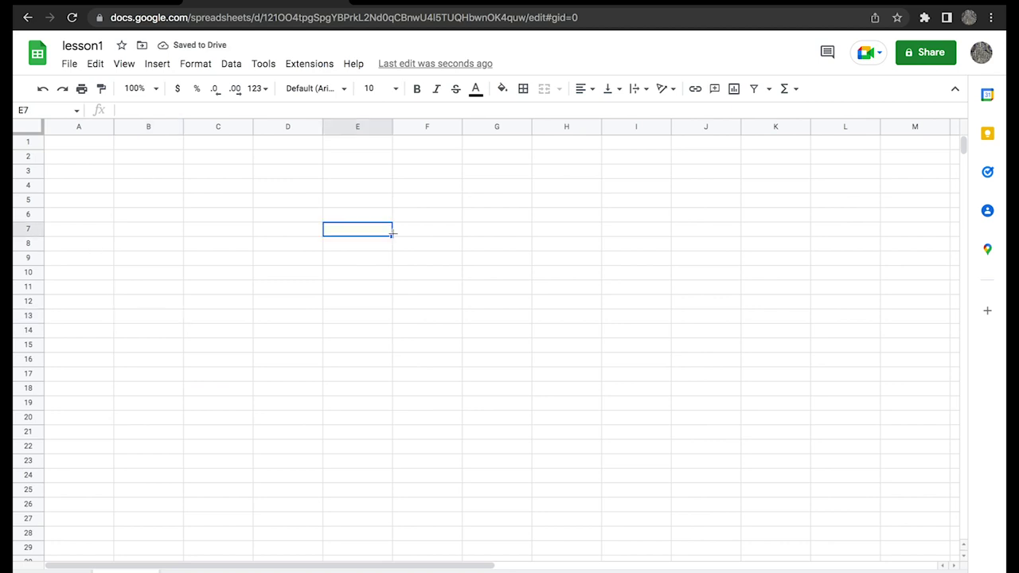
{"action": "left_click", "coordinate": [354, 213]}
{"action": "scroll", "coordinate": [319, 211], "scroll_direction": "down", "scroll_amount": 1}
{"action": "scroll", "coordinate": [318, 211], "scroll_direction": "right", "scroll_amount": 1}
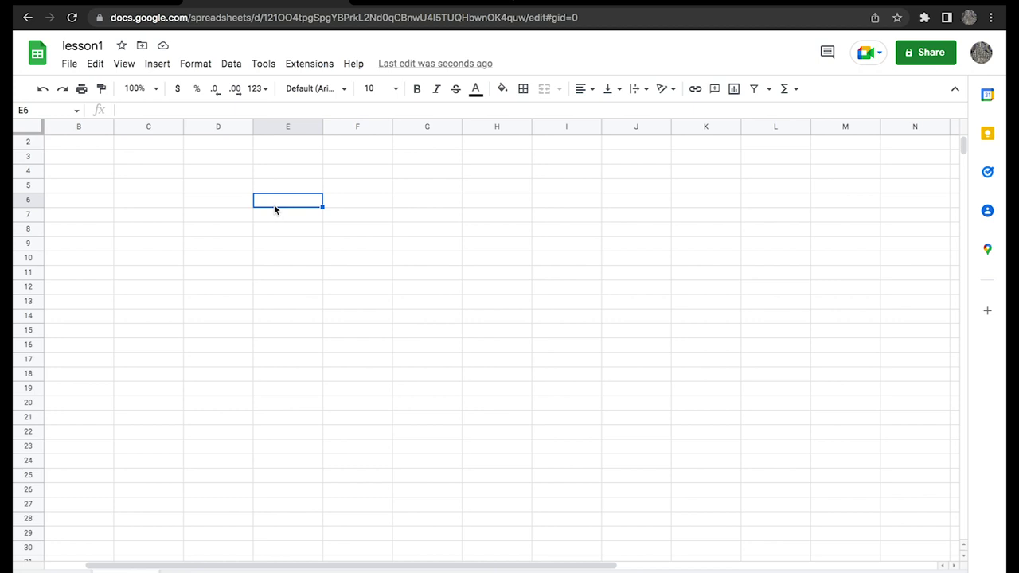
Step: Type 3 into C6 and 5 into D6, finishing on E6
{"action": "left_click", "coordinate": [231, 201]}
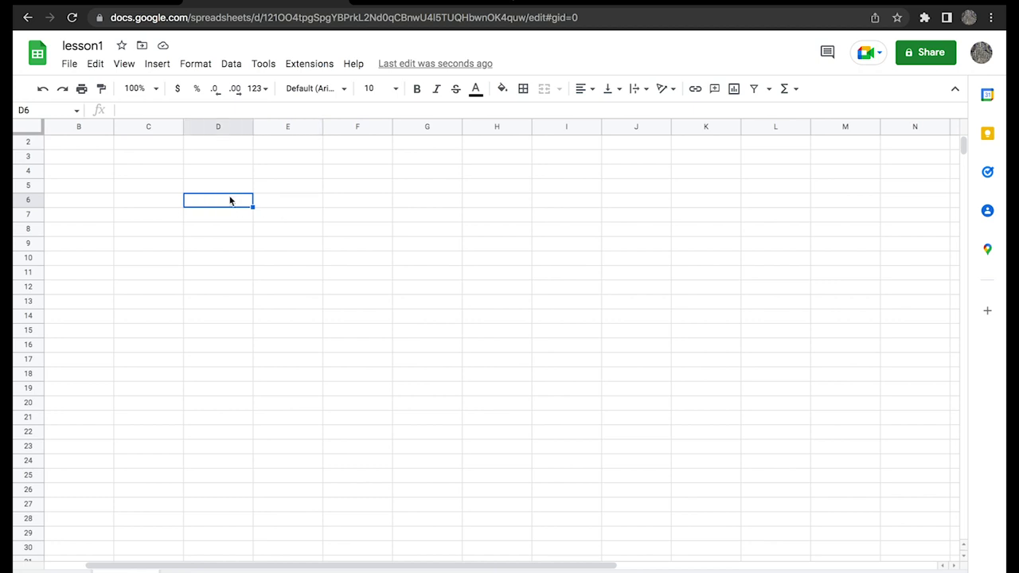
{"action": "left_click", "coordinate": [312, 214]}
{"action": "left_click", "coordinate": [152, 205]}
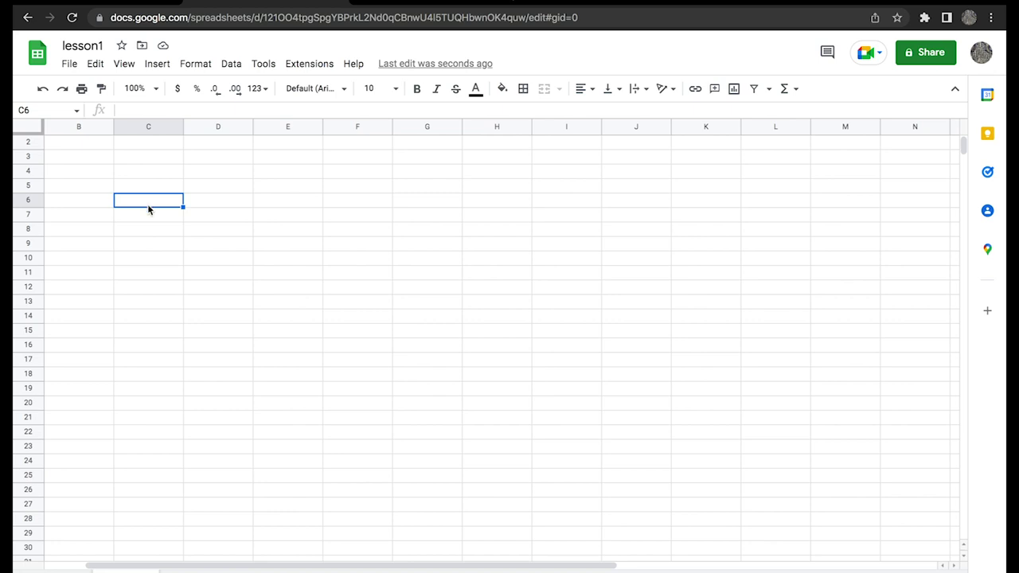
{"action": "type", "text": "3"}
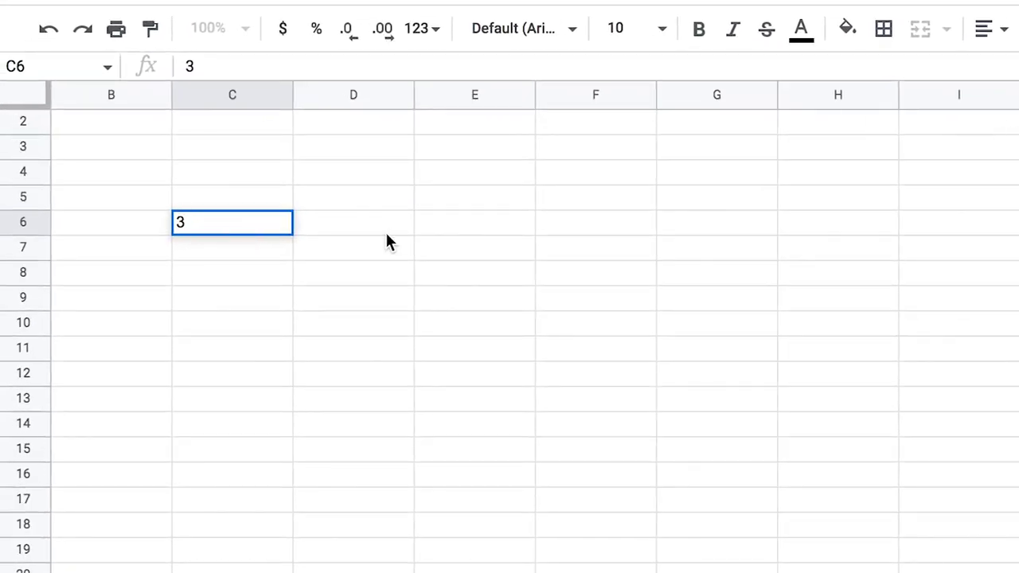
{"action": "left_click", "coordinate": [390, 231]}
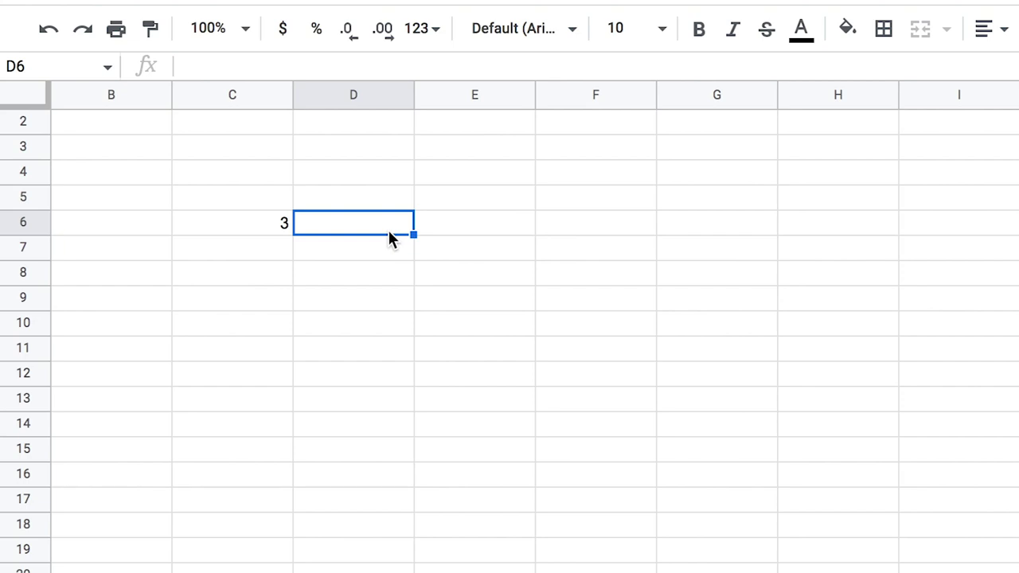
{"action": "type", "text": "5"}
{"action": "left_click", "coordinate": [468, 233]}
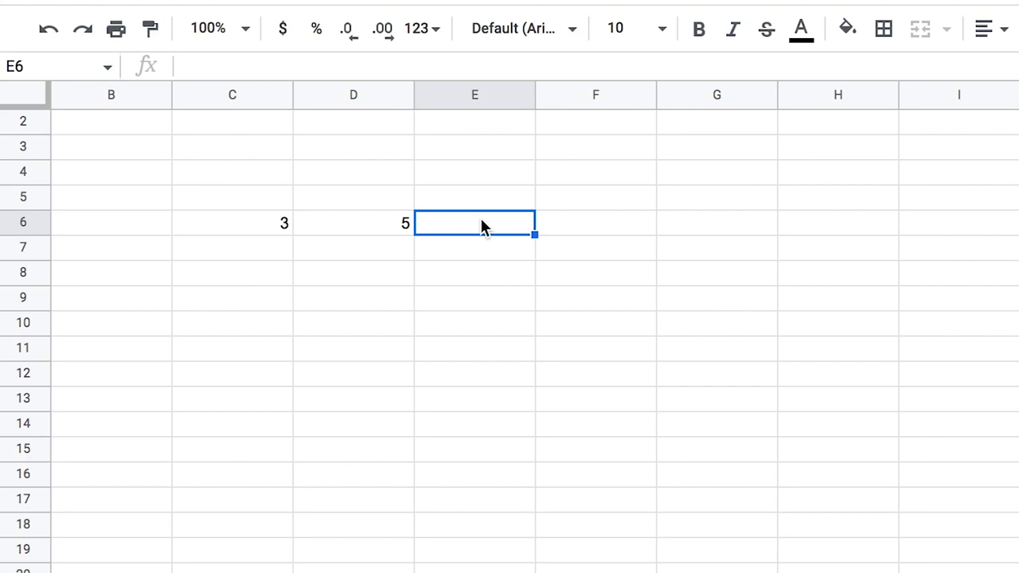
Step: Enter the formula =C6+D6 in E6 so it shows 8
{"action": "type", "text": "="}
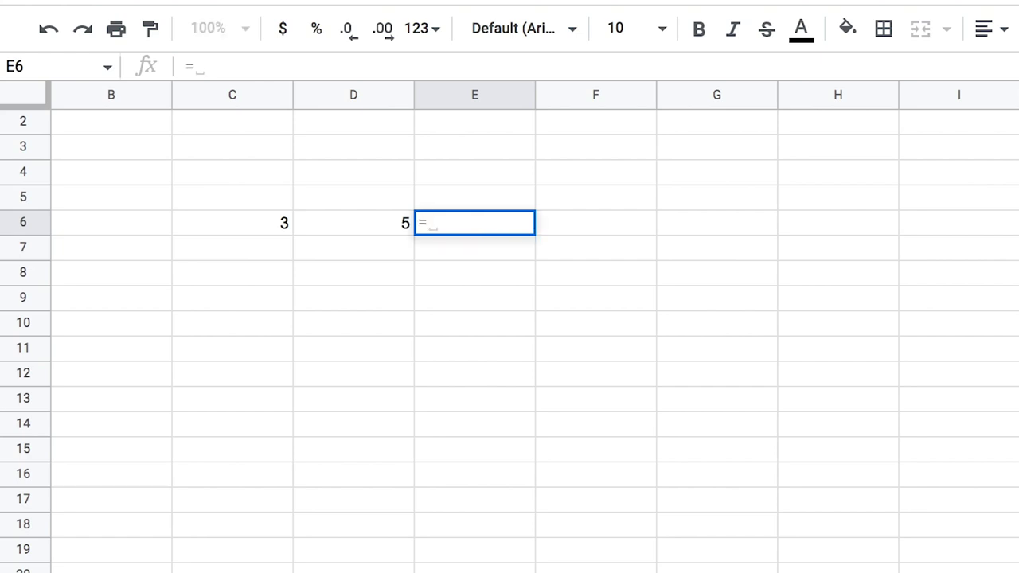
{"action": "left_click", "coordinate": [245, 227]}
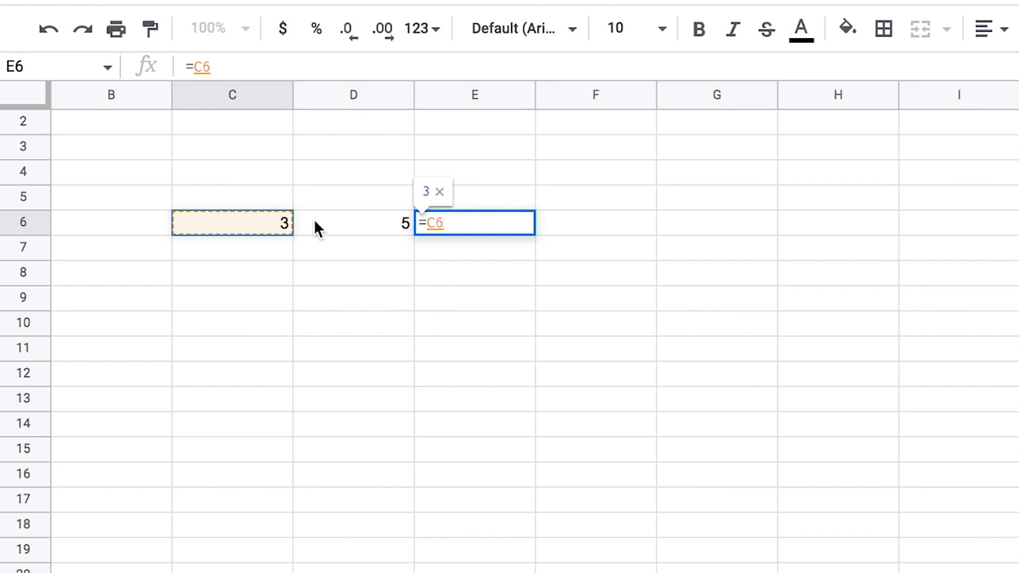
{"action": "type", "text": "+"}
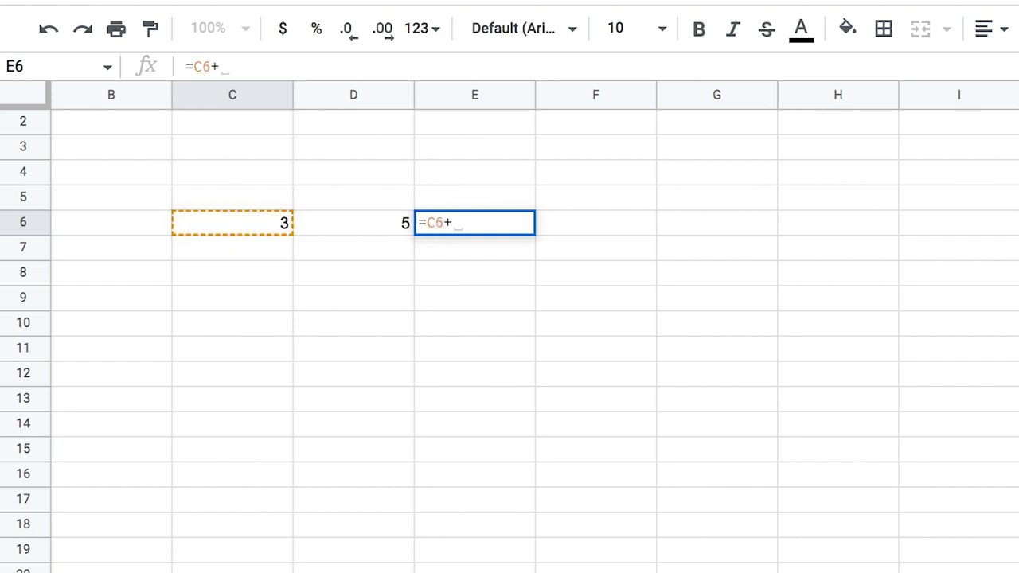
{"action": "left_click", "coordinate": [394, 223]}
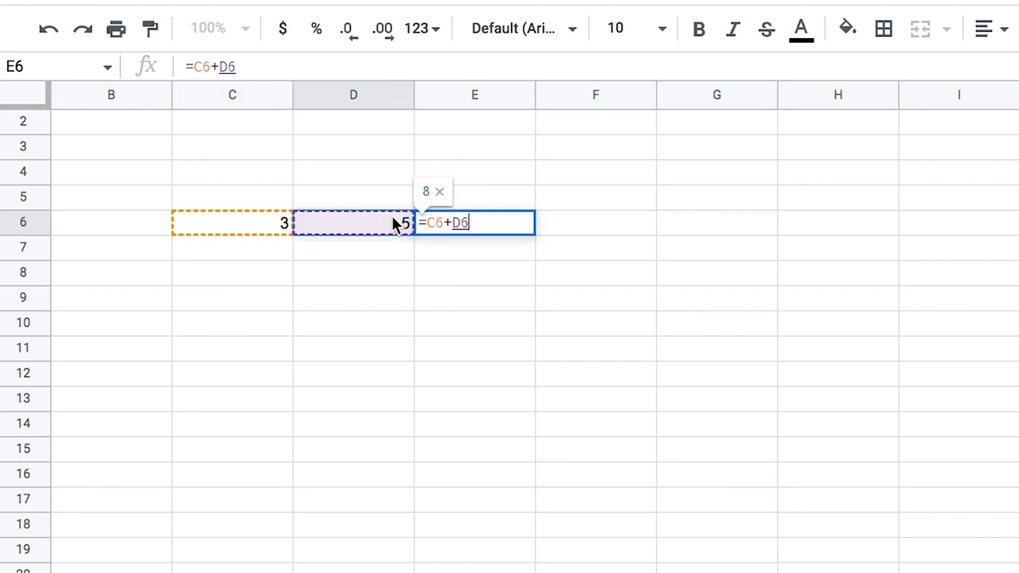
{"action": "key", "text": "Return"}
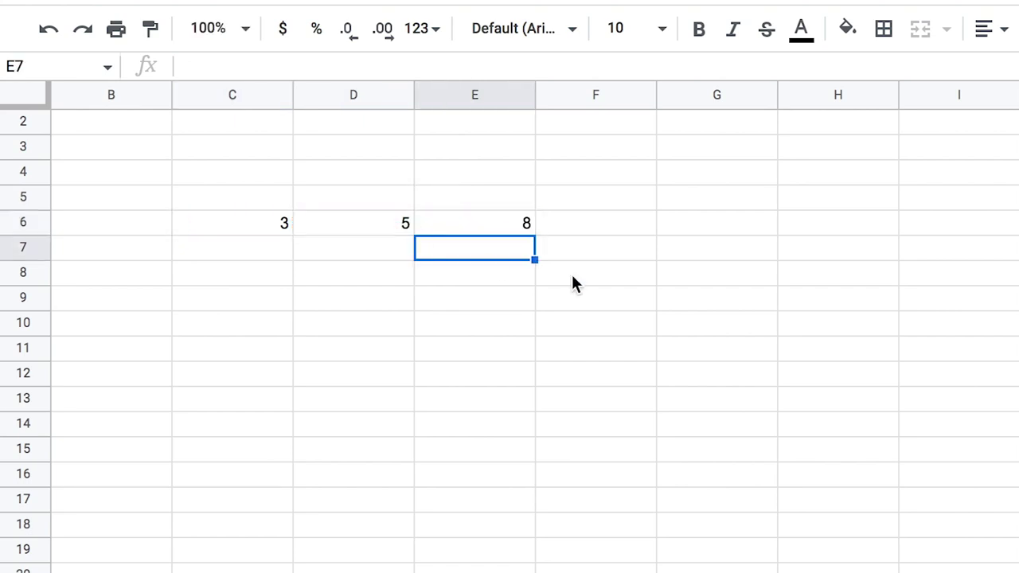
{"action": "left_click", "coordinate": [522, 225]}
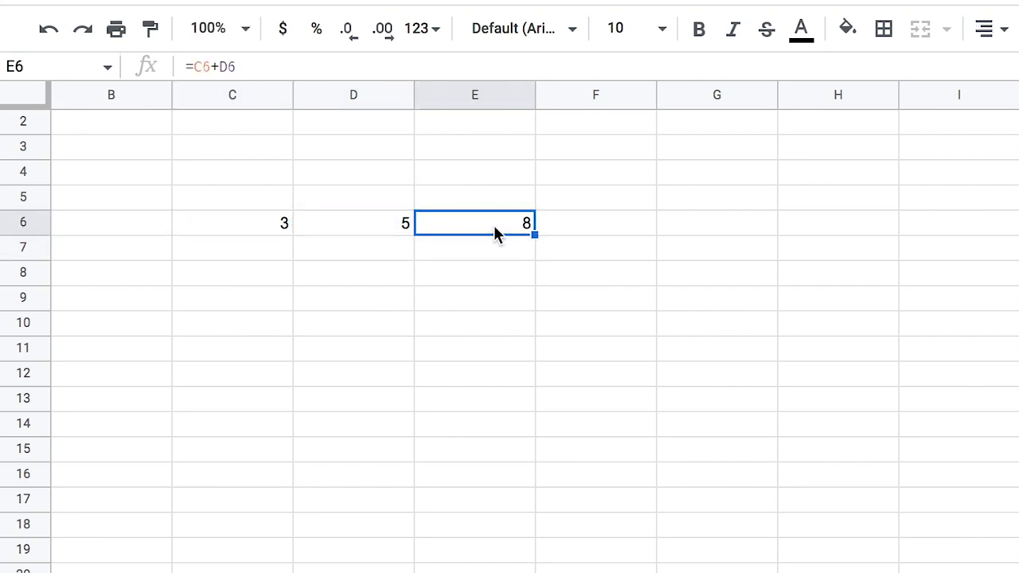
Step: Enter =3+5 in E7 and compare it with E6's formula
{"action": "left_click", "coordinate": [506, 244]}
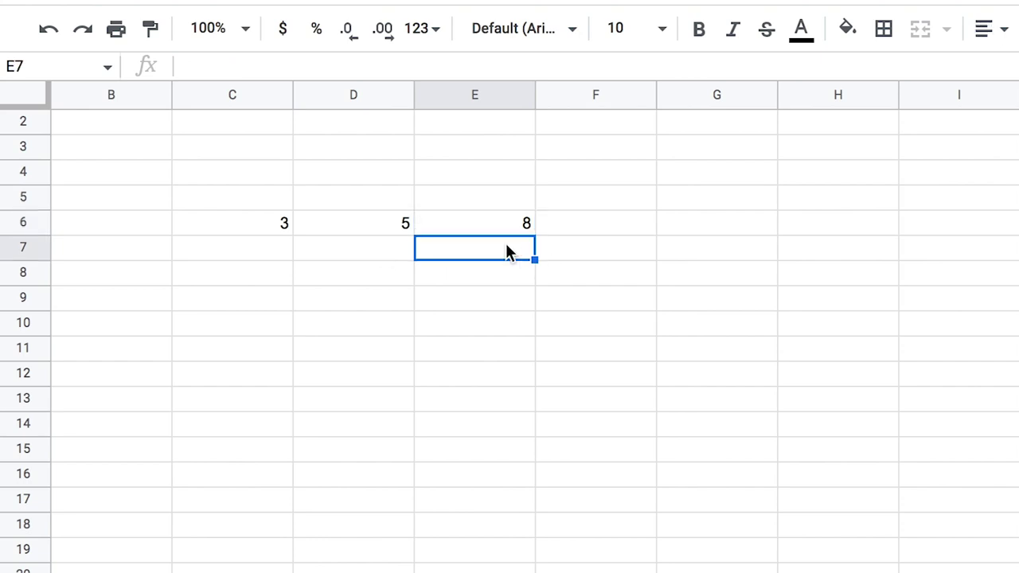
{"action": "type", "text": "="}
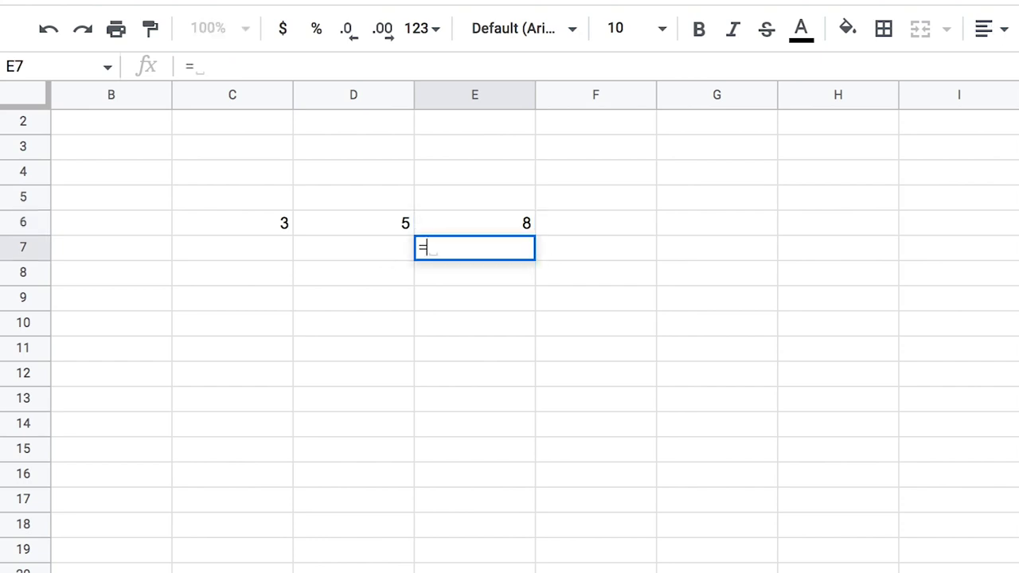
{"action": "type", "text": "5"}
{"action": "key", "text": "BackSpace"}
{"action": "type", "text": "3+"}
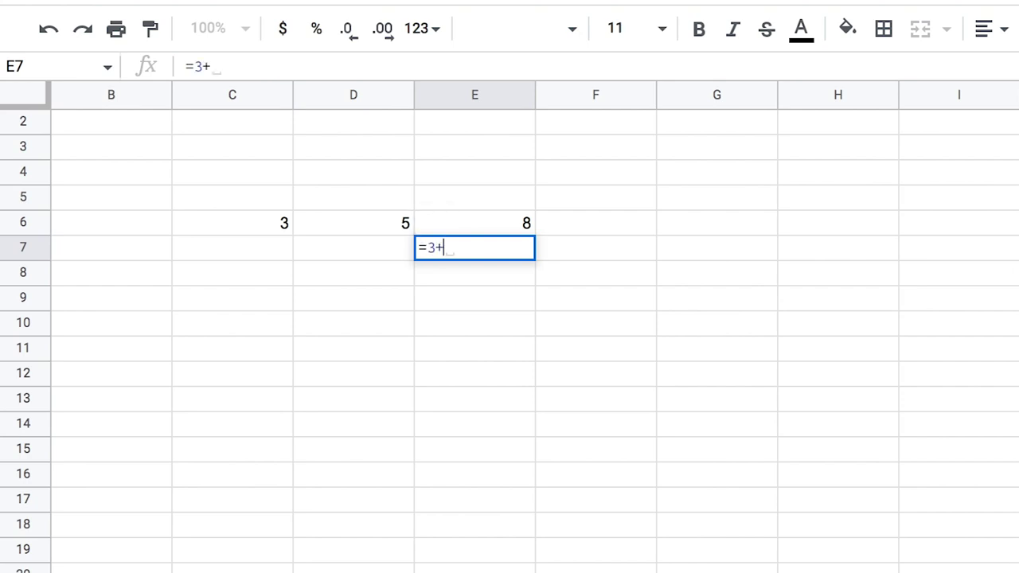
{"action": "type", "text": "5"}
{"action": "key", "text": "Return"}
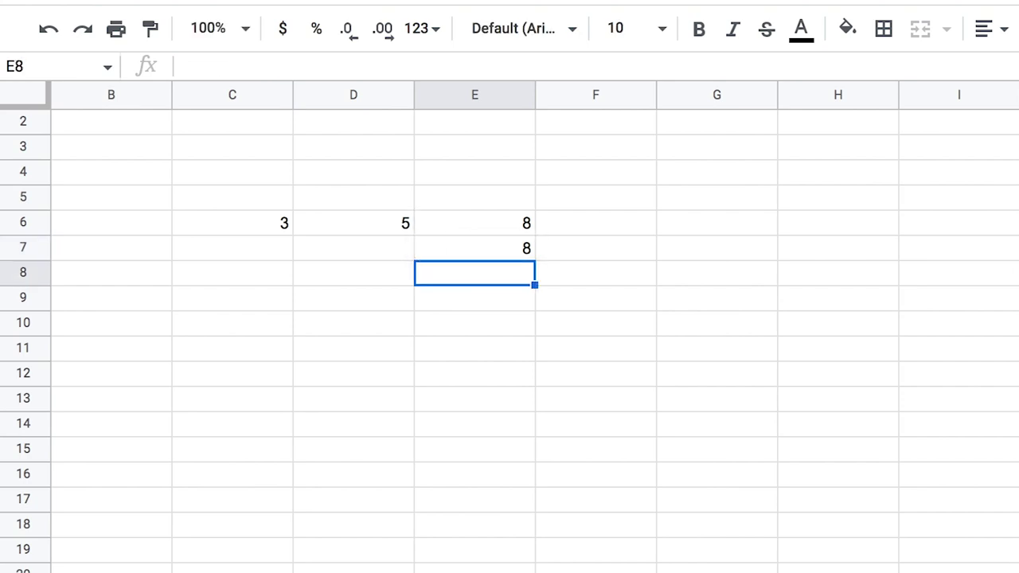
{"action": "left_click", "coordinate": [455, 218]}
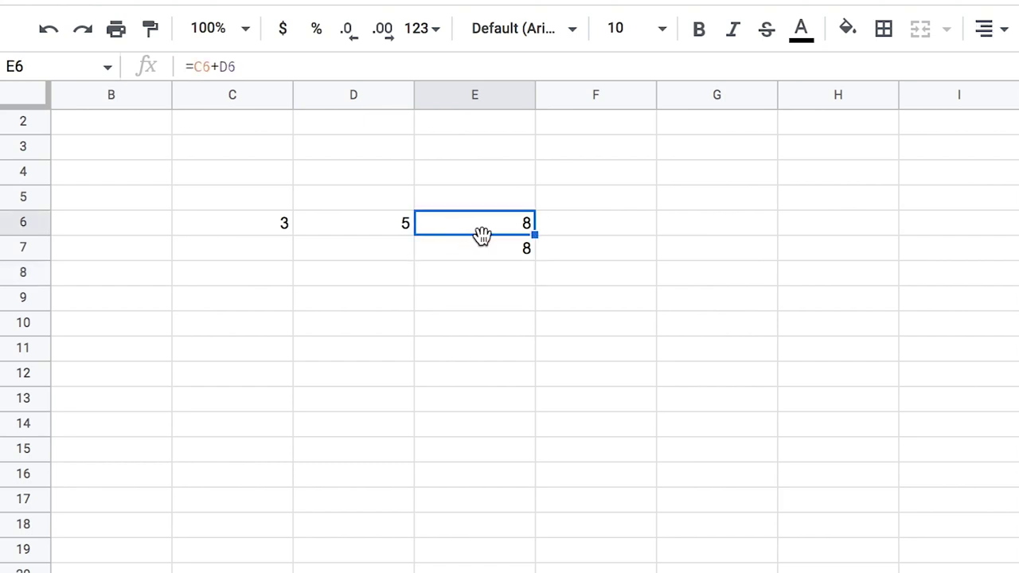
{"action": "left_click", "coordinate": [486, 251]}
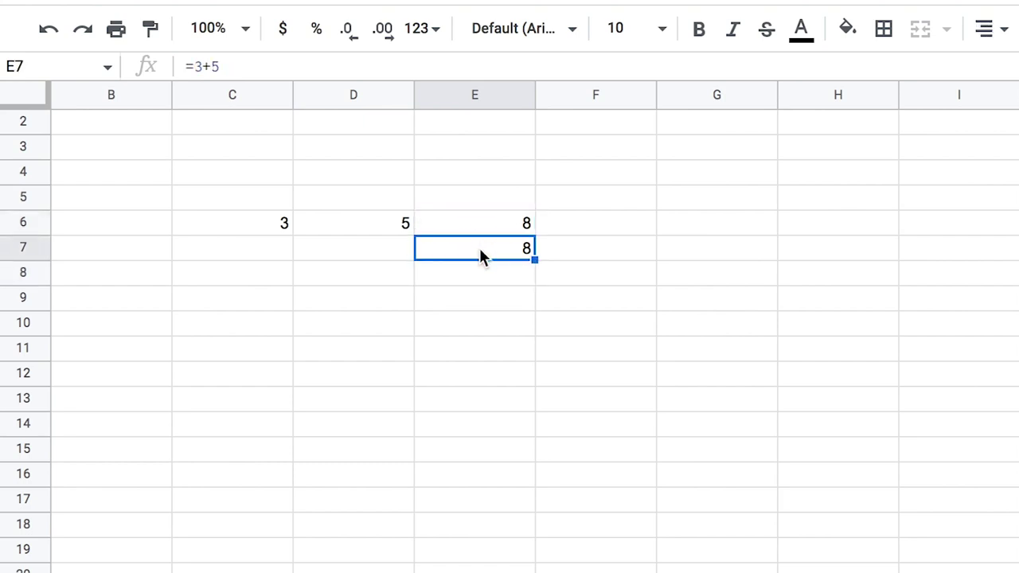
Step: Put 10 in C8 and 5 in D8, with =C8-D8 in E8
{"action": "left_click", "coordinate": [255, 276]}
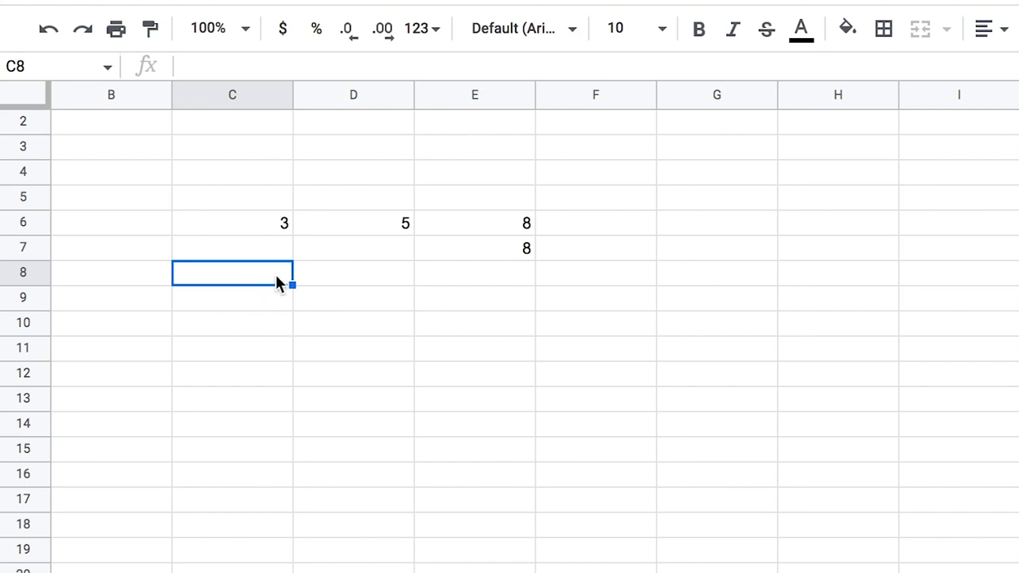
{"action": "type", "text": "10"}
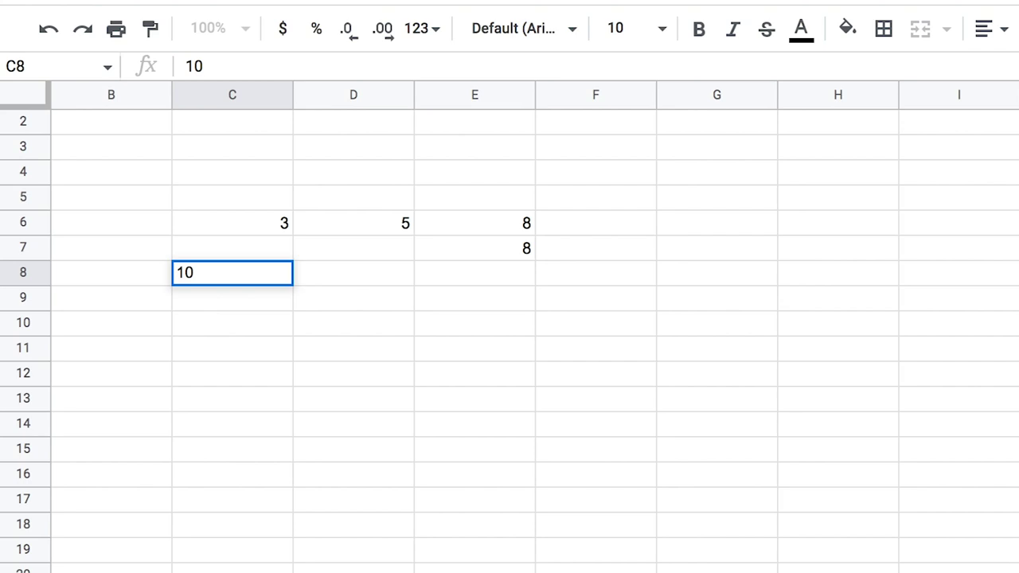
{"action": "key", "text": "Tab"}
{"action": "type", "text": "5"}
{"action": "left_click", "coordinate": [466, 276]}
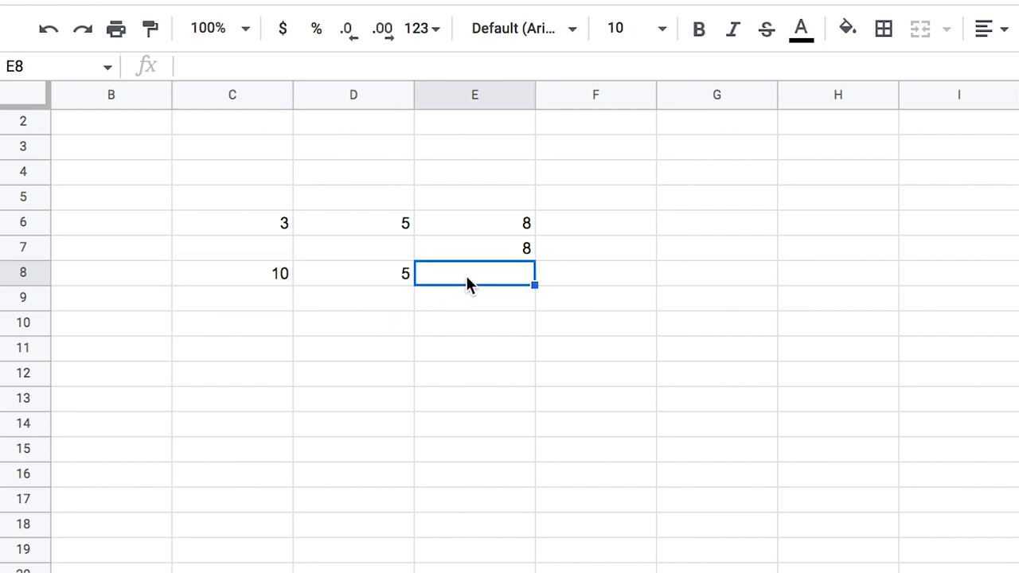
{"action": "type", "text": "="}
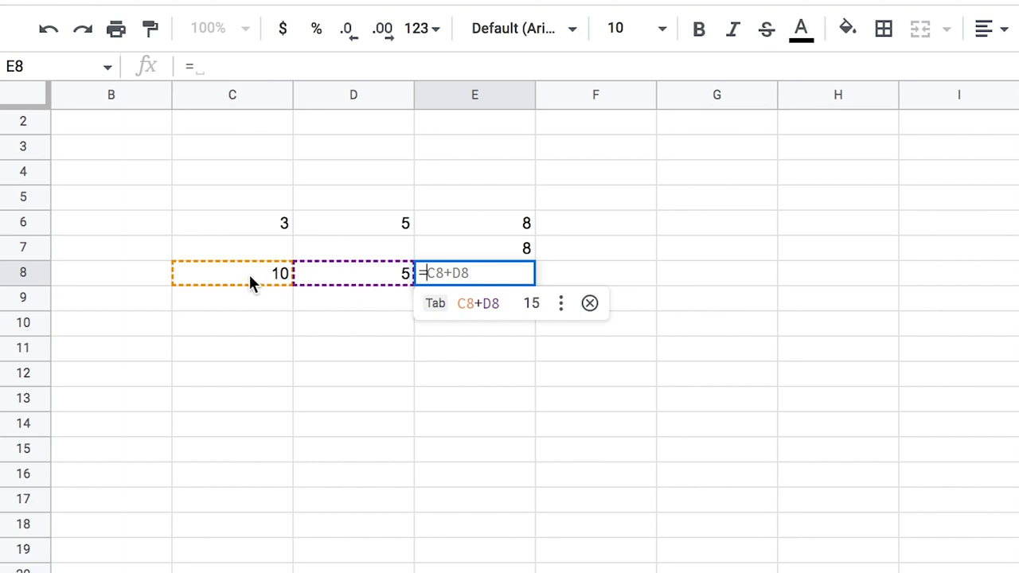
{"action": "left_click", "coordinate": [248, 277]}
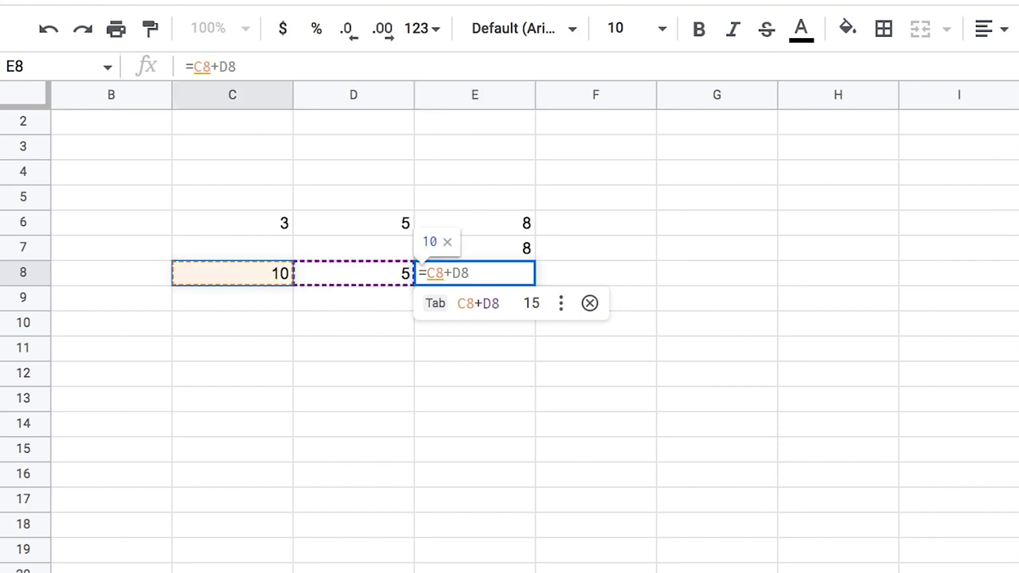
{"action": "type", "text": "-"}
{"action": "left_click", "coordinate": [330, 273]}
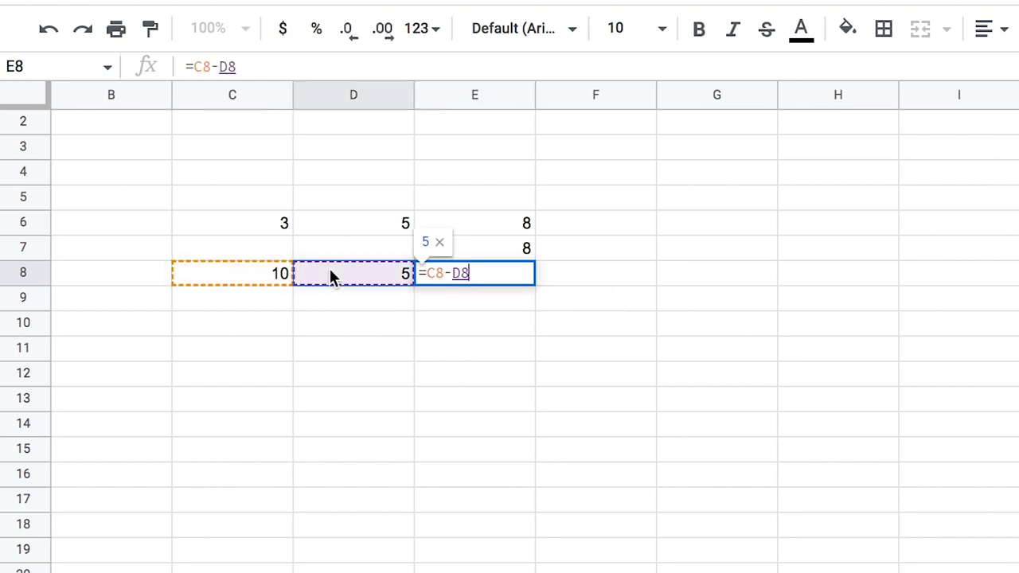
{"action": "key", "text": "Return"}
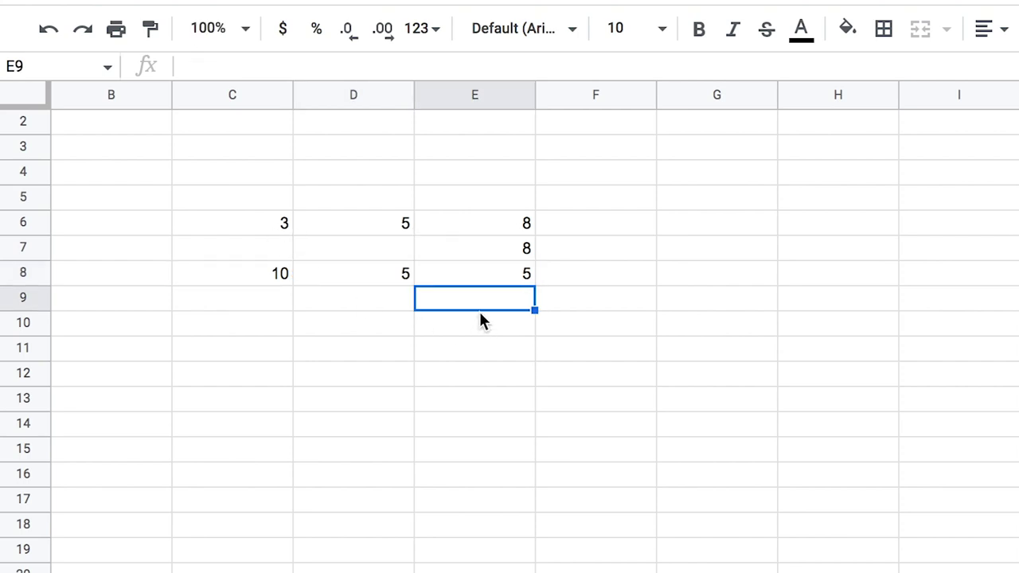
Step: Enter =10-5 in E9, then type 100 into C10
{"action": "type", "text": "="}
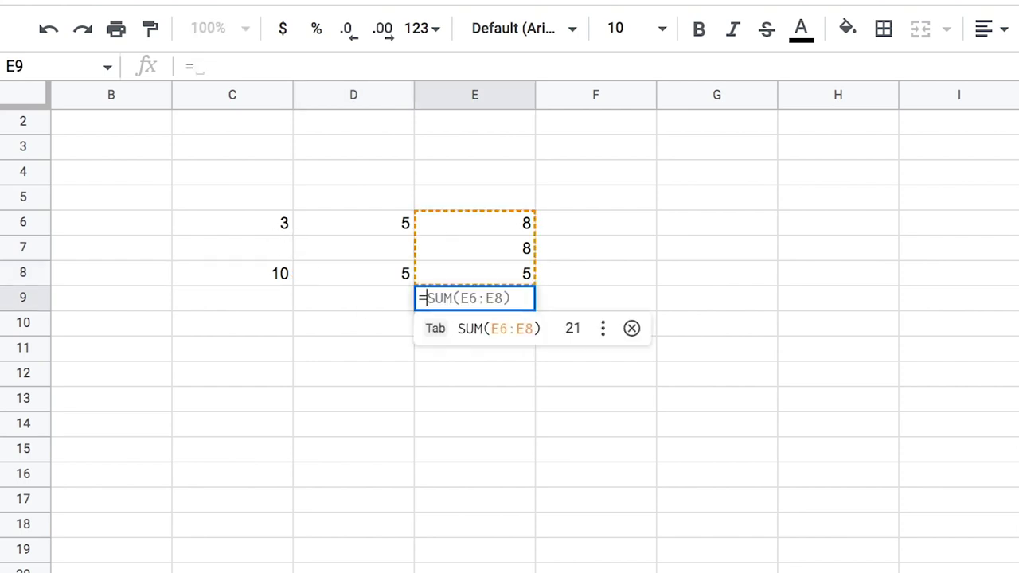
{"action": "type", "text": "s"}
{"action": "key", "text": "BackSpace"}
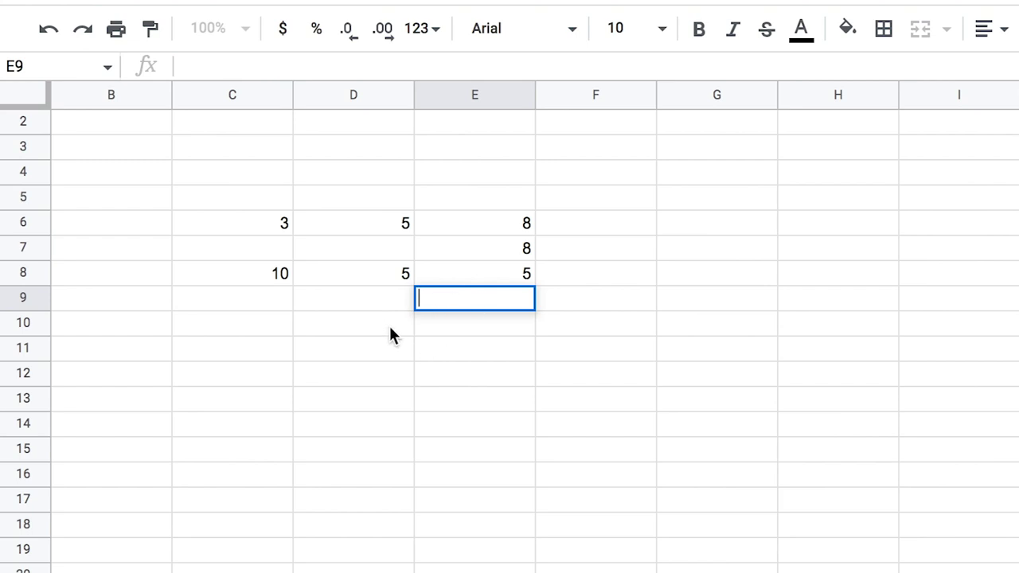
{"action": "left_click", "coordinate": [271, 300]}
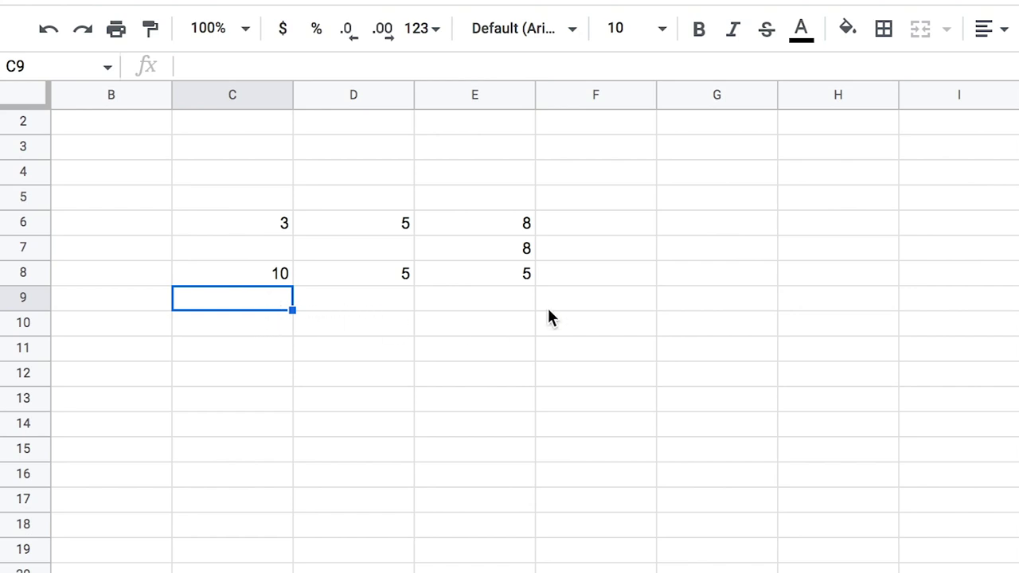
{"action": "left_click", "coordinate": [526, 304]}
{"action": "type", "text": "="}
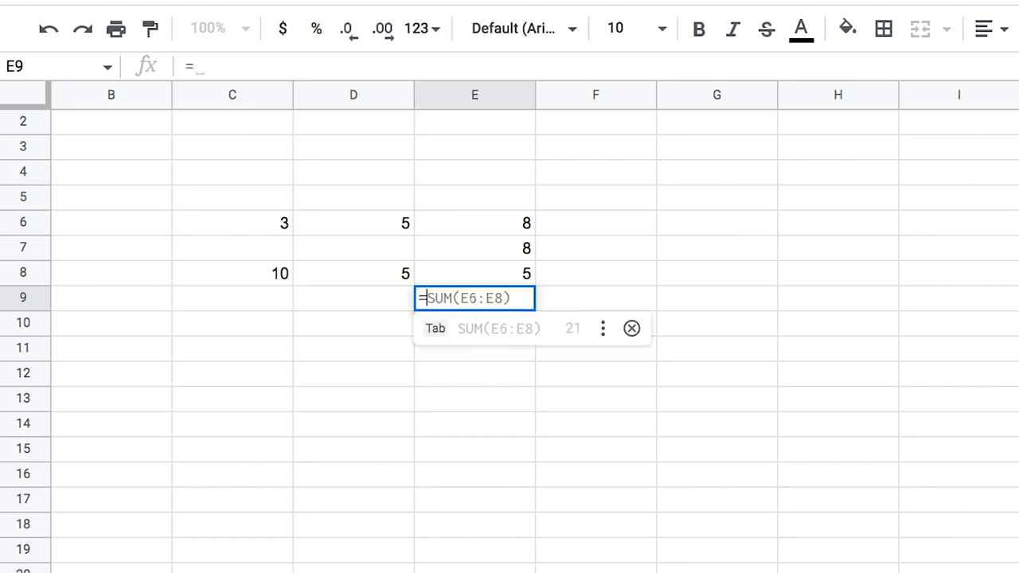
{"action": "type", "text": "10-5"}
{"action": "key", "text": "Return"}
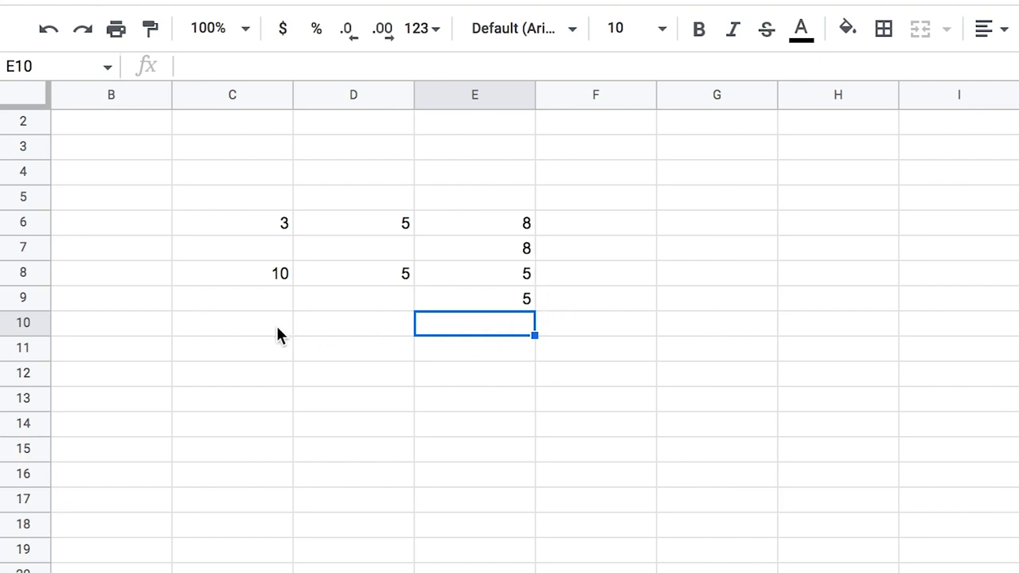
{"action": "left_click", "coordinate": [254, 337]}
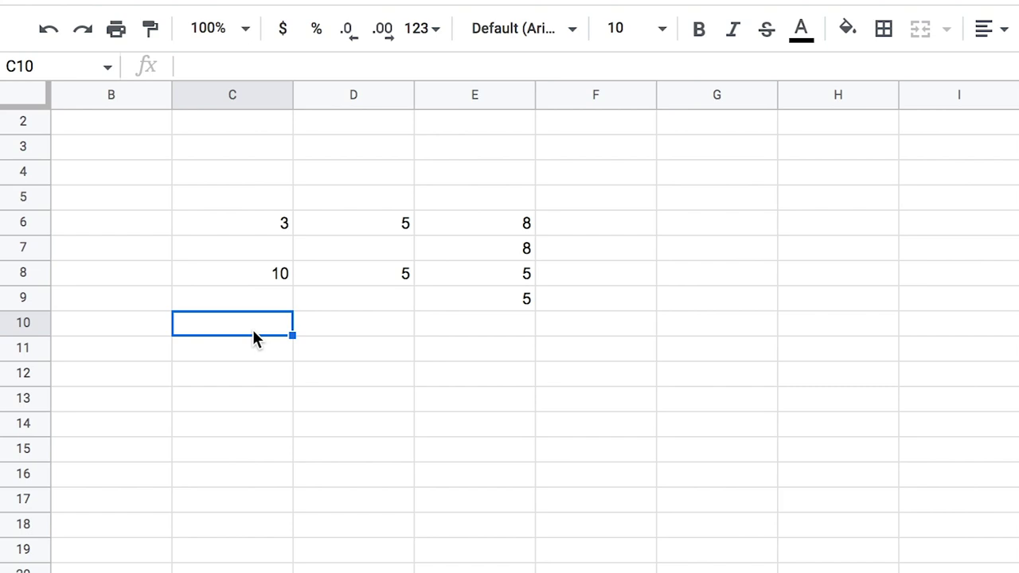
{"action": "type", "text": "100"}
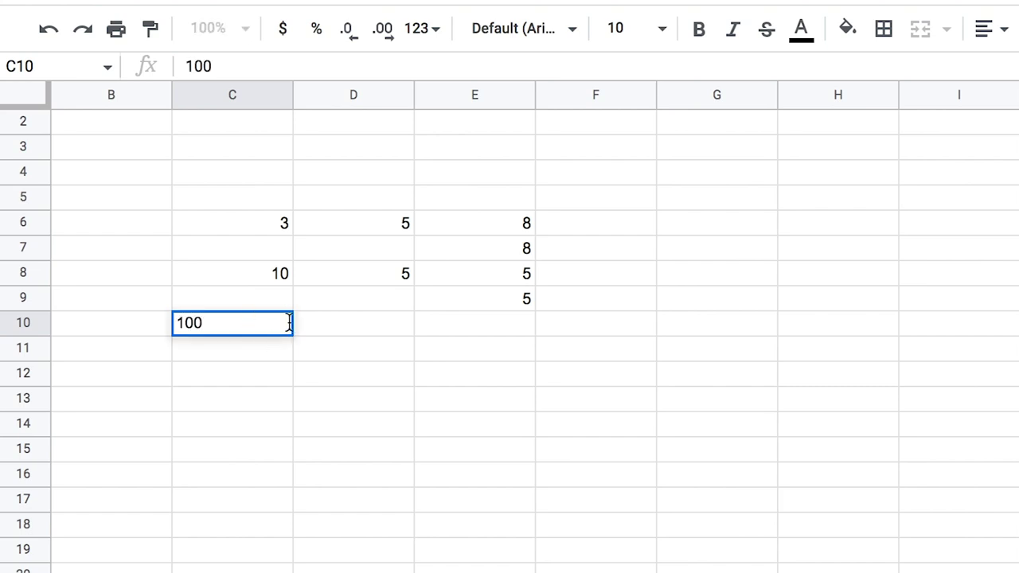
Step: Put 6 in D10 and the division formula =C10/D10 in E10
{"action": "left_click", "coordinate": [371, 333]}
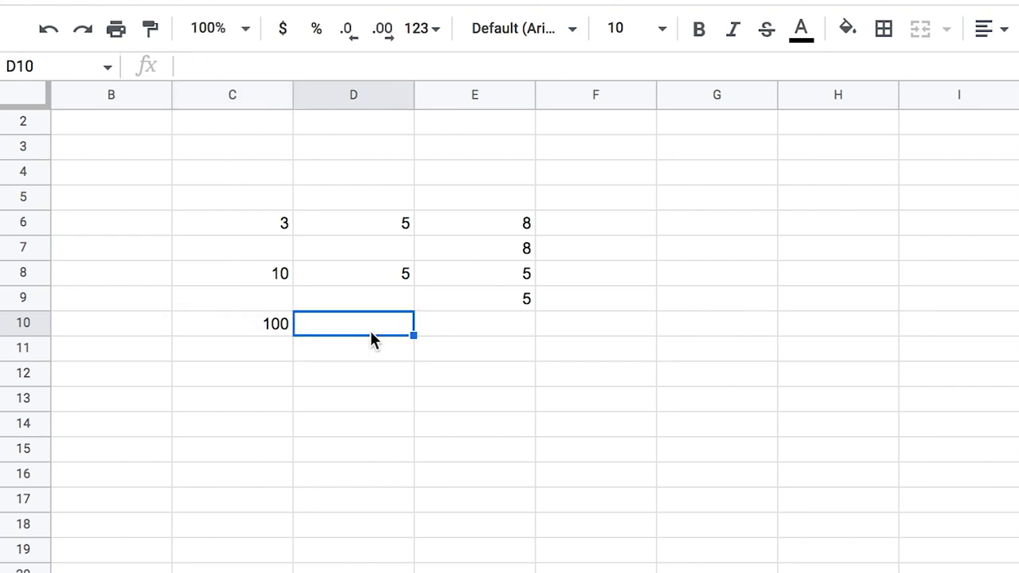
{"action": "type", "text": "6"}
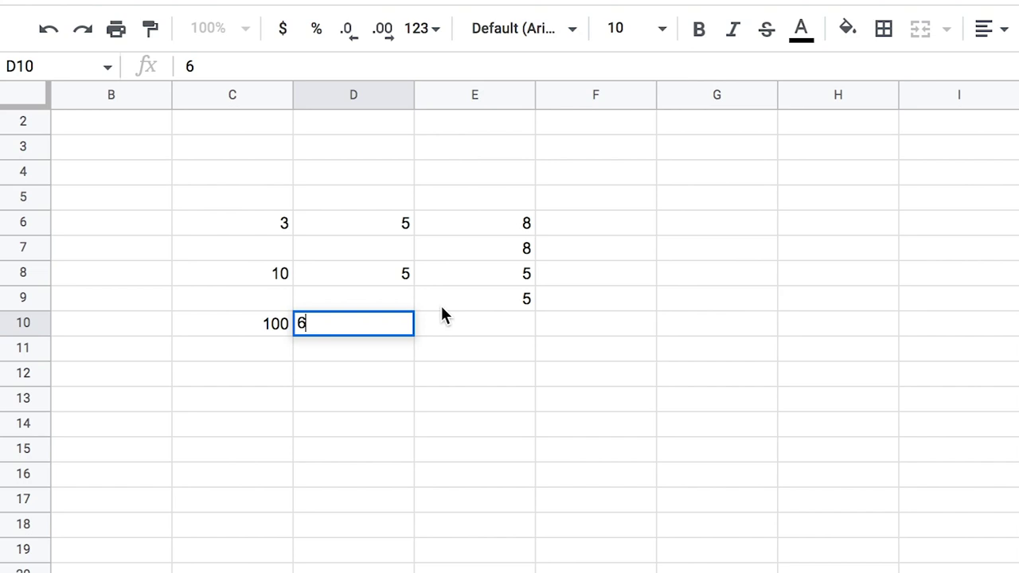
{"action": "left_click", "coordinate": [491, 331]}
{"action": "type", "text": "="}
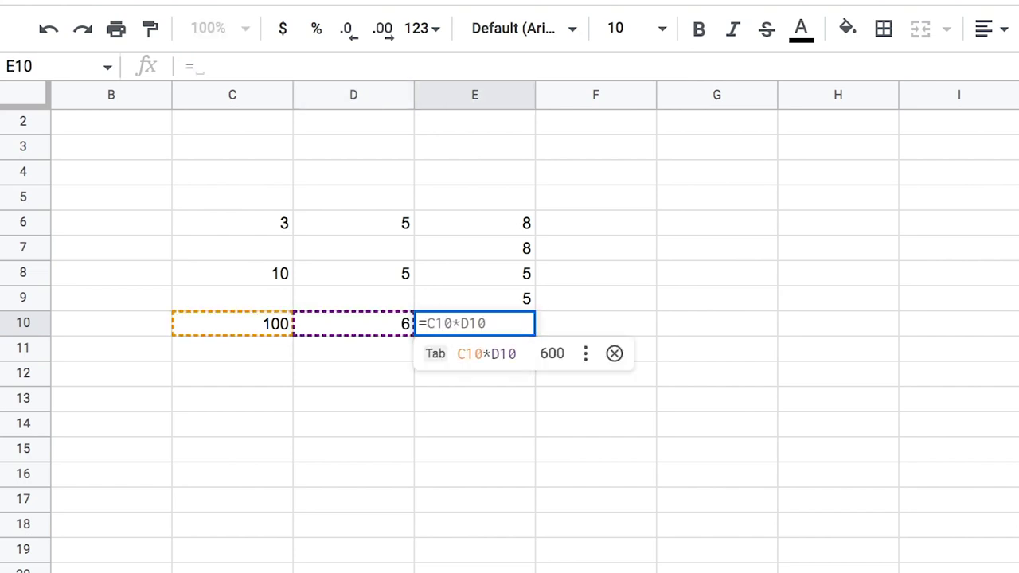
{"action": "left_click", "coordinate": [241, 319]}
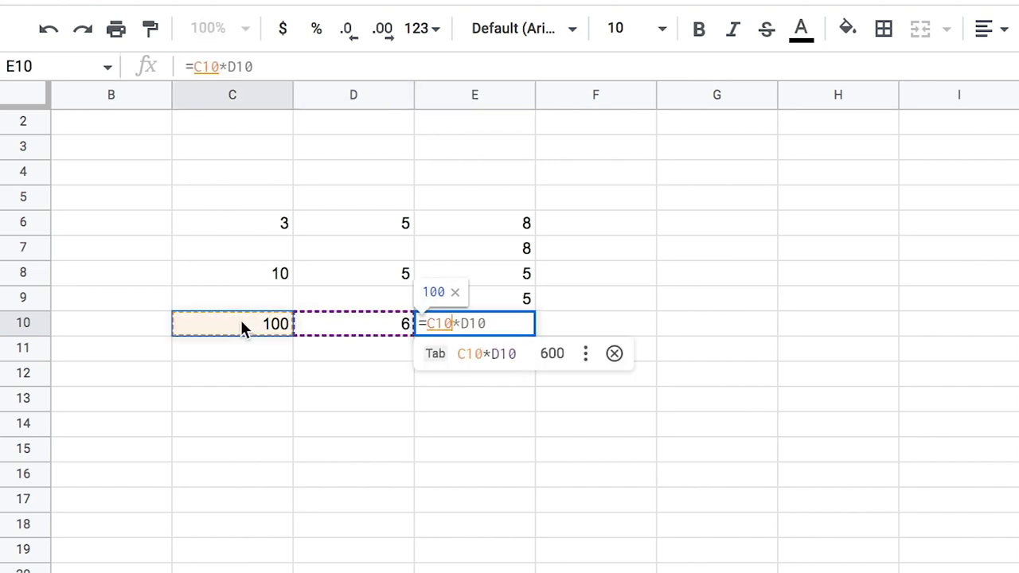
{"action": "type", "text": "/"}
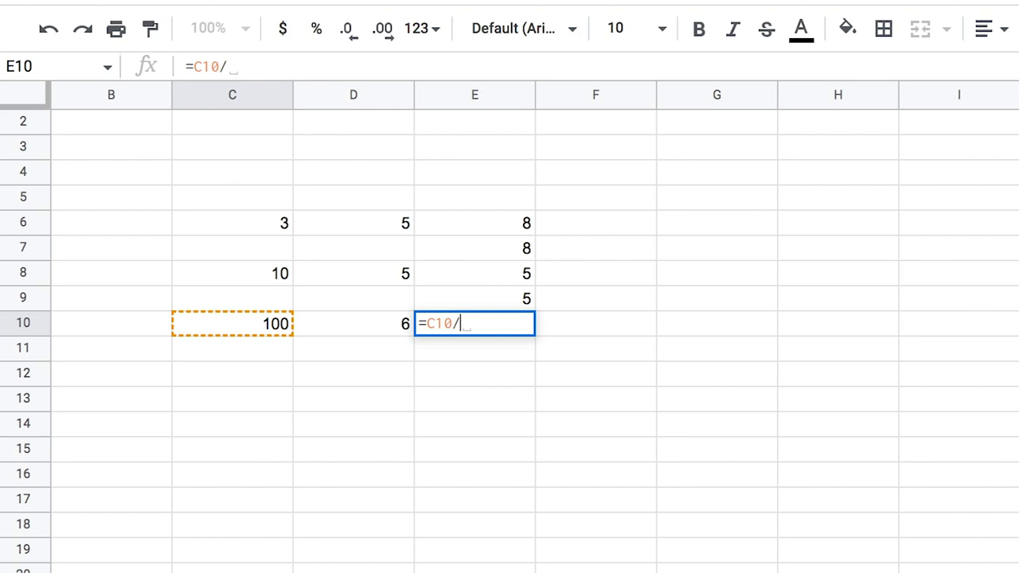
{"action": "left_click", "coordinate": [351, 327]}
{"action": "key", "text": "Return"}
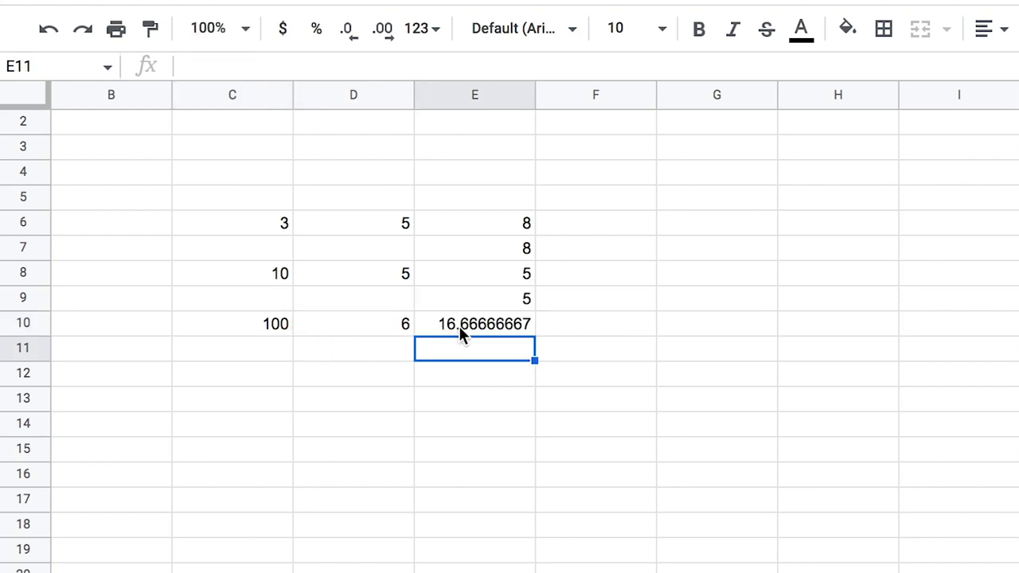
Step: Change D10 from 6 to 5 so E10 shows 20, then select C12
{"action": "left_click", "coordinate": [469, 318]}
{"action": "left_click", "coordinate": [278, 328]}
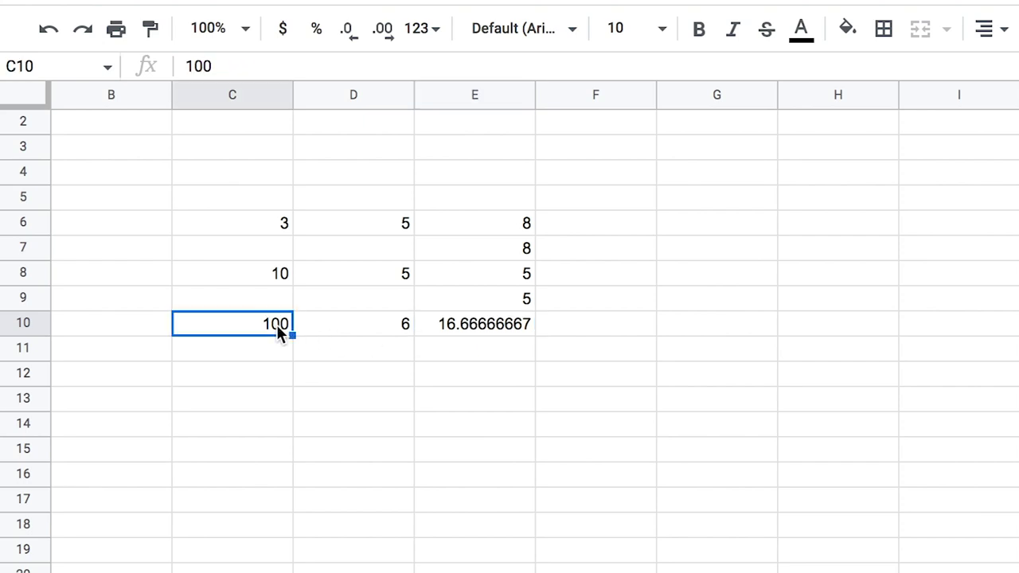
{"action": "left_click", "coordinate": [398, 327]}
{"action": "type", "text": "5"}
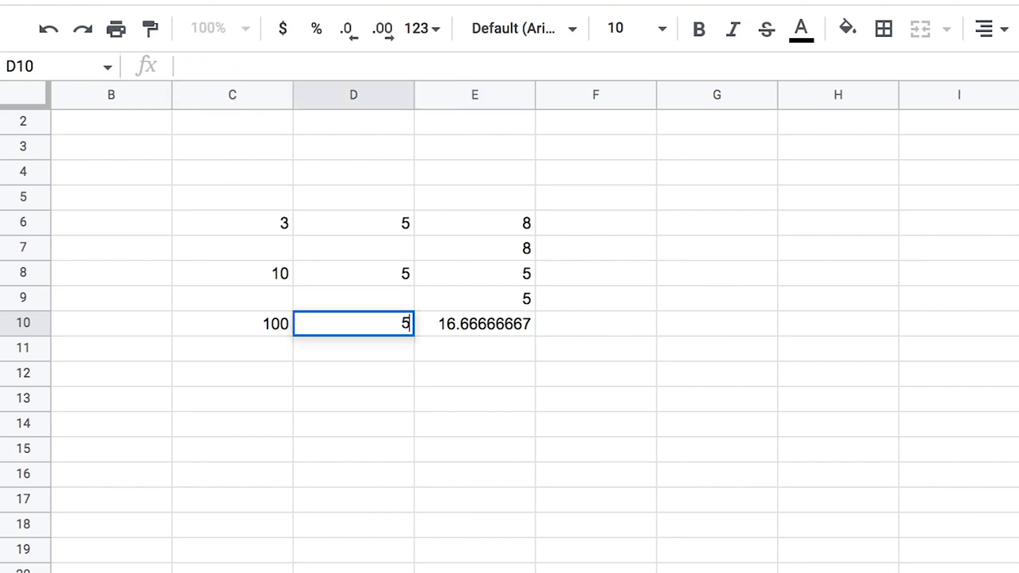
{"action": "key", "text": "shift+Down"}
{"action": "left_click", "coordinate": [374, 326]}
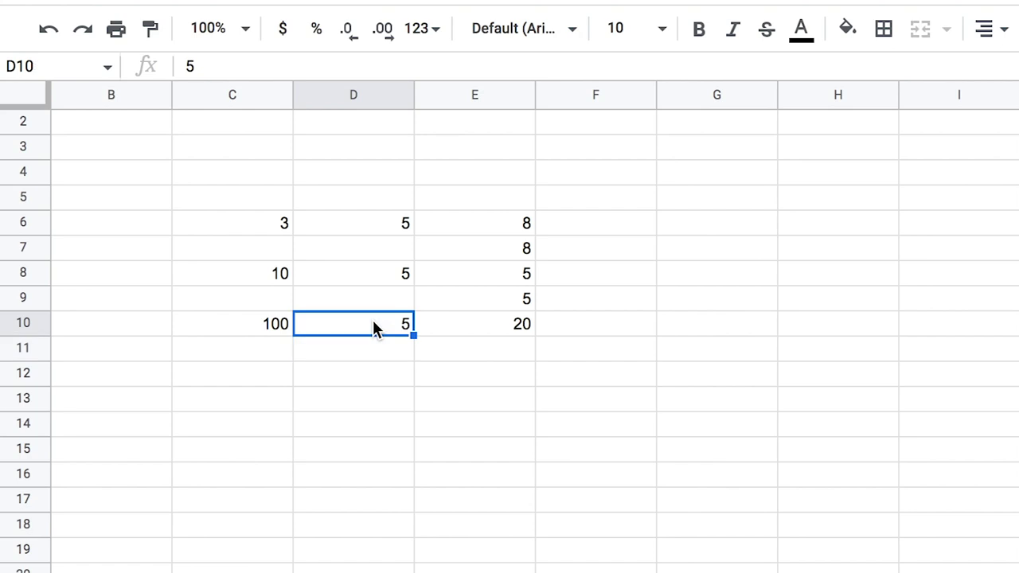
{"action": "left_click", "coordinate": [426, 380]}
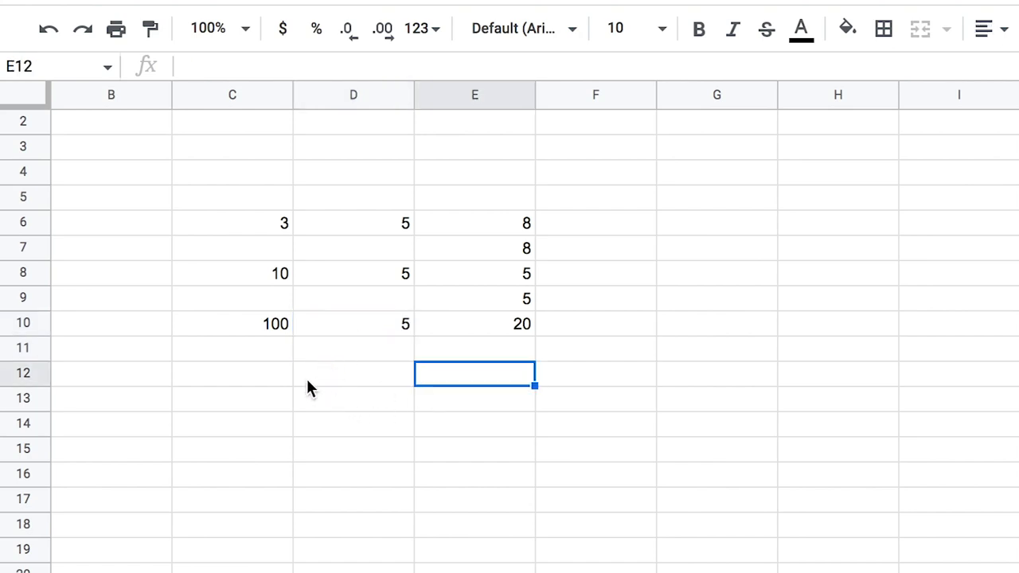
{"action": "left_click", "coordinate": [284, 352]}
{"action": "left_click", "coordinate": [279, 377]}
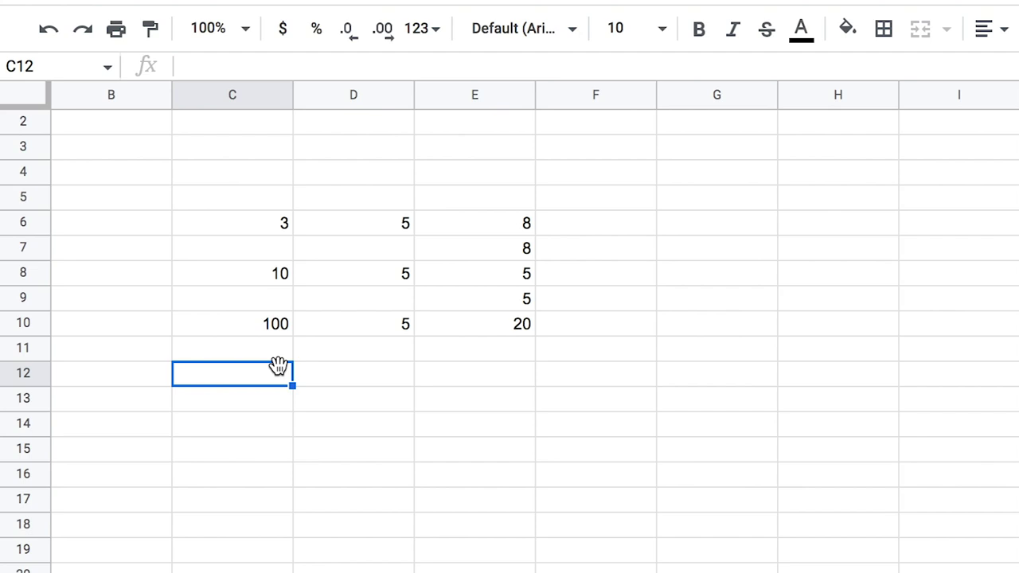
{"action": "type", "text": "45"}
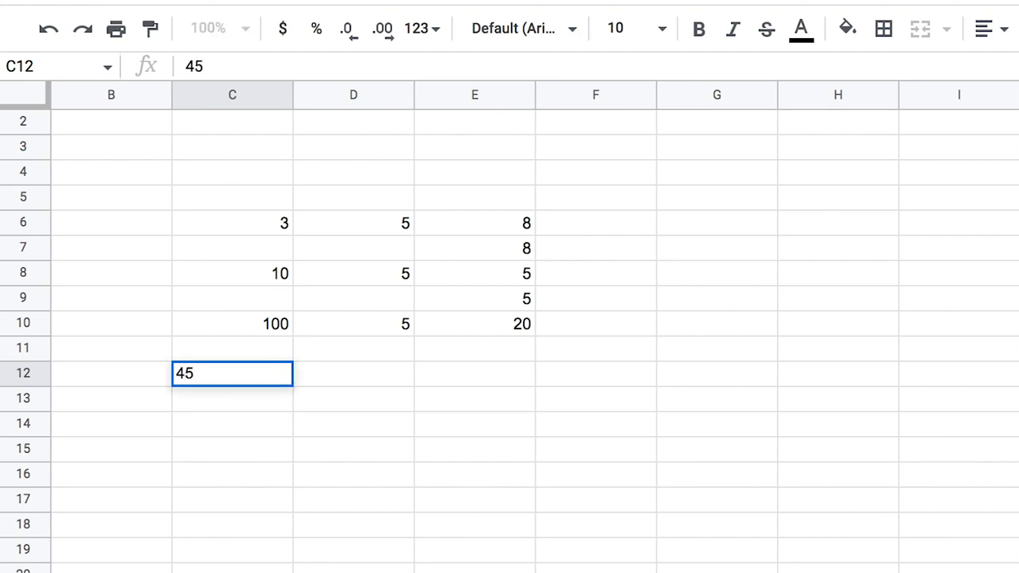
{"action": "left_click", "coordinate": [367, 372]}
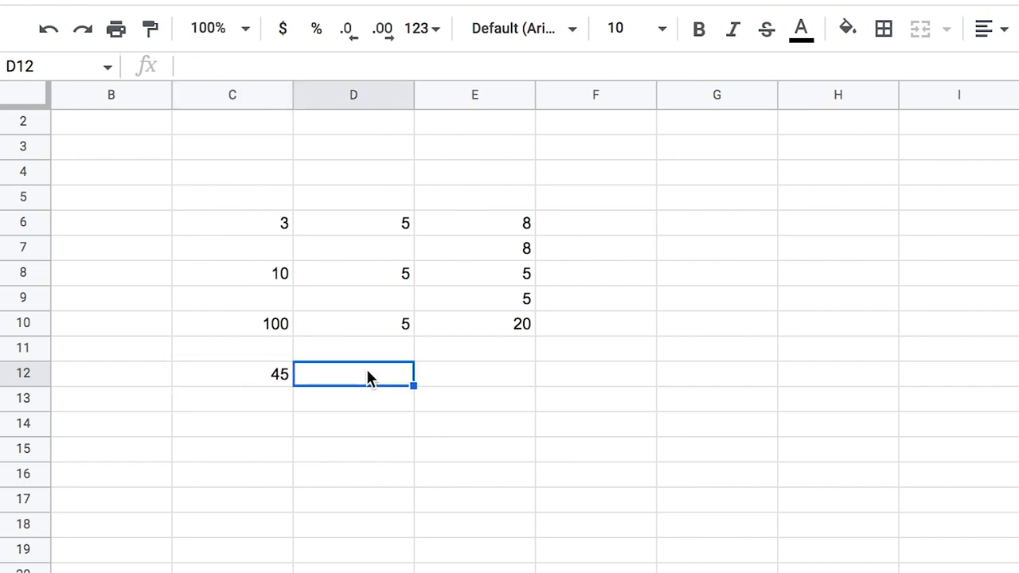
{"action": "type", "text": "4"}
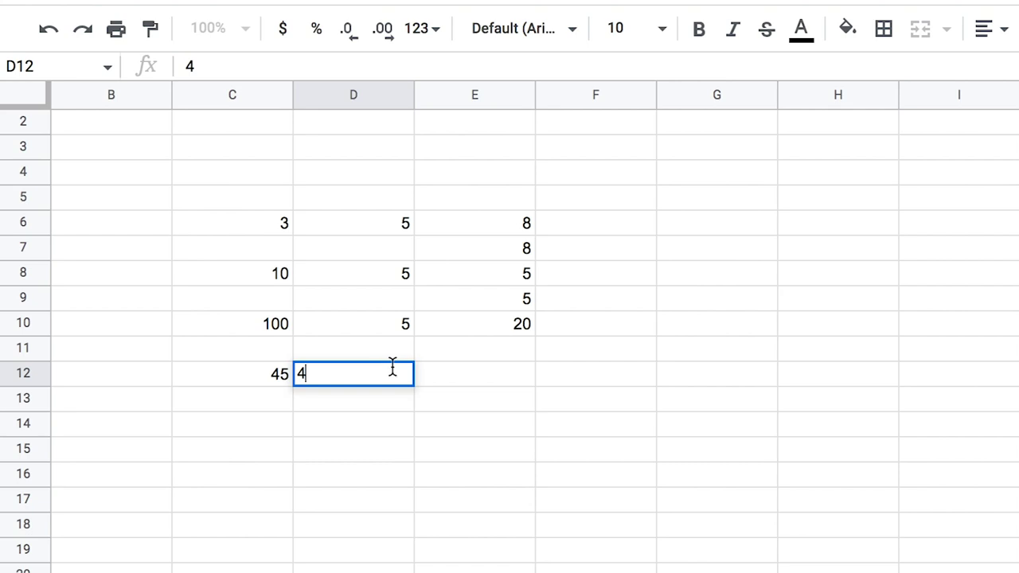
{"action": "left_click", "coordinate": [478, 376]}
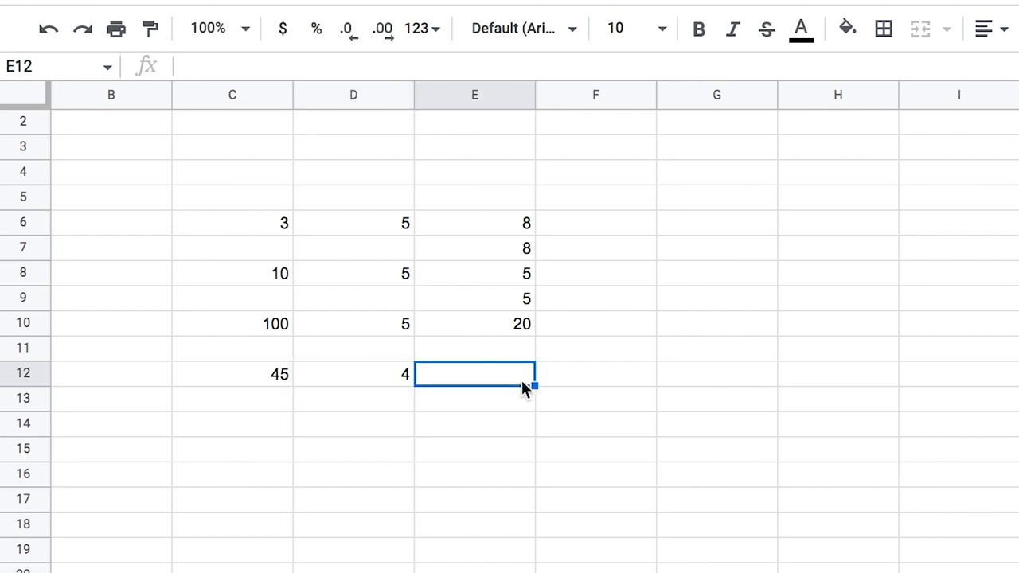
{"action": "type", "text": "="}
{"action": "left_click", "coordinate": [264, 379]}
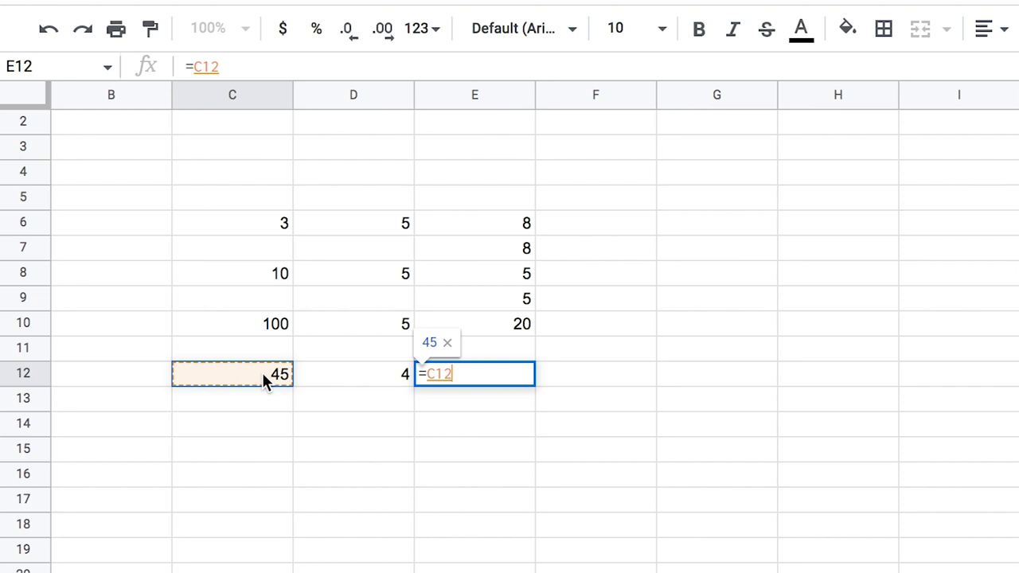
{"action": "type", "text": "*"}
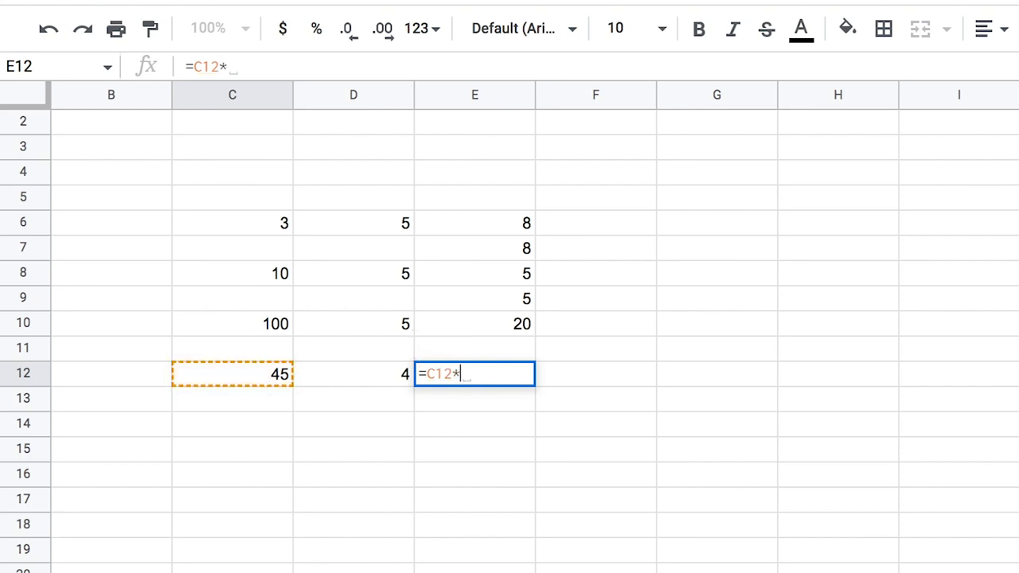
{"action": "left_click", "coordinate": [342, 375]}
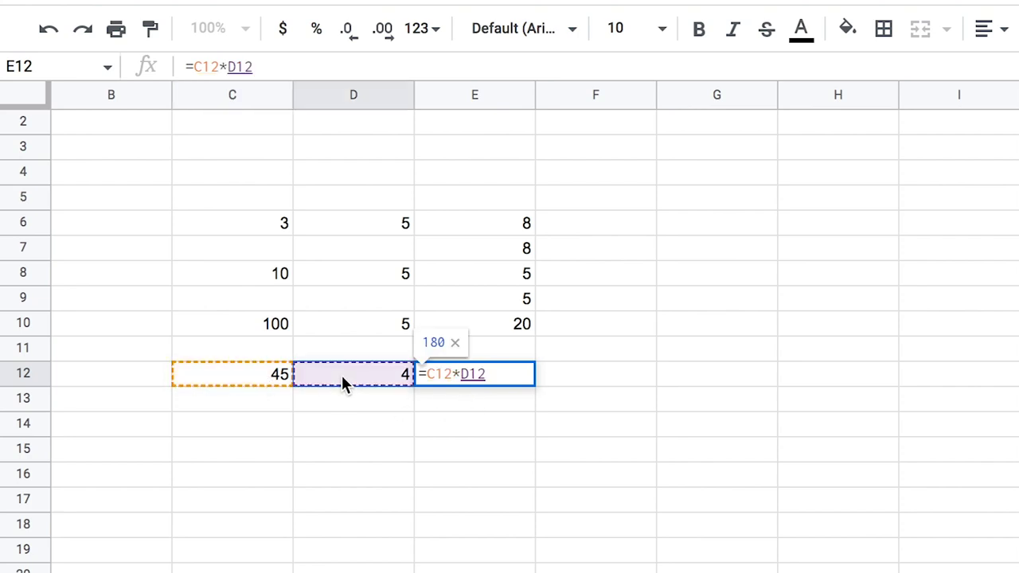
{"action": "key", "text": "Return"}
{"action": "left_click", "coordinate": [445, 370]}
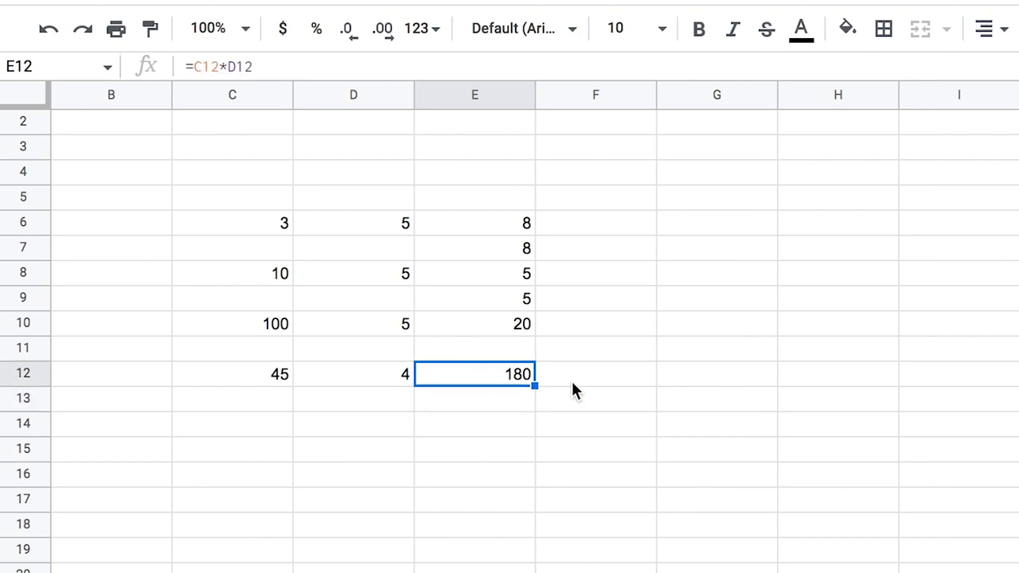
{"action": "key", "text": "Right"}
{"action": "left_click", "coordinate": [740, 442]}
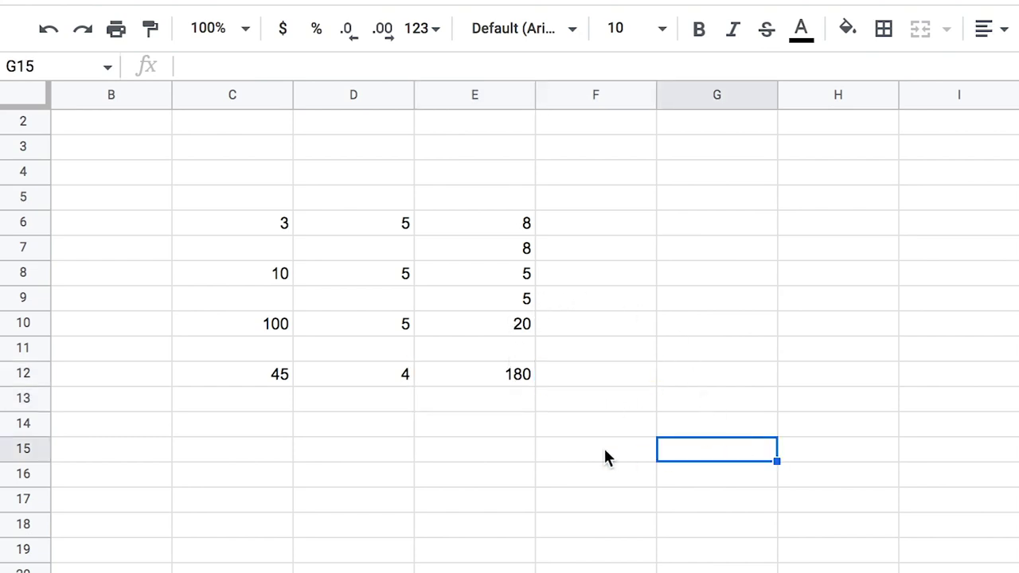
{"action": "left_click", "coordinate": [865, 428]}
{"action": "left_click", "coordinate": [752, 230]}
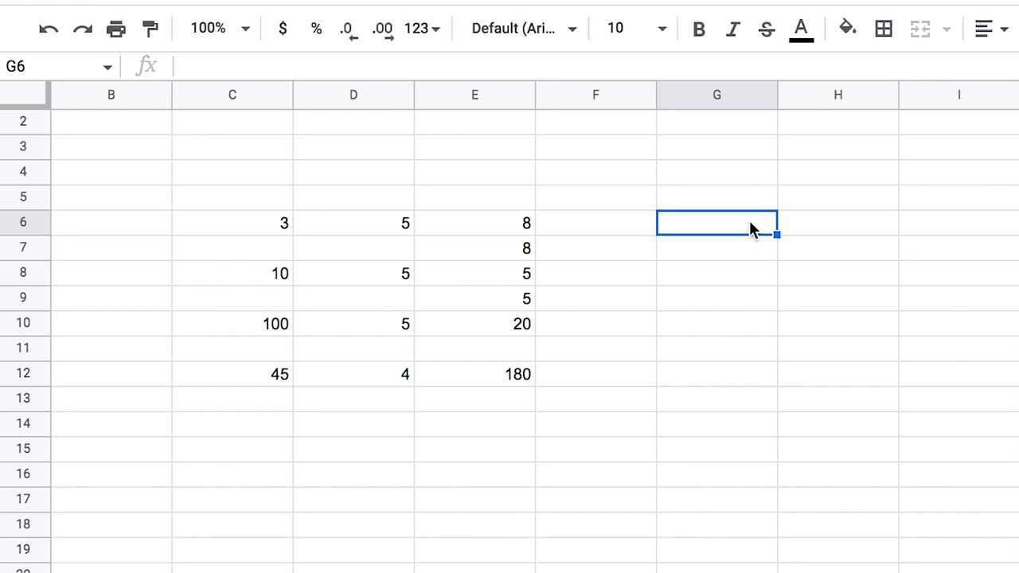
{"action": "left_click", "coordinate": [510, 398]}
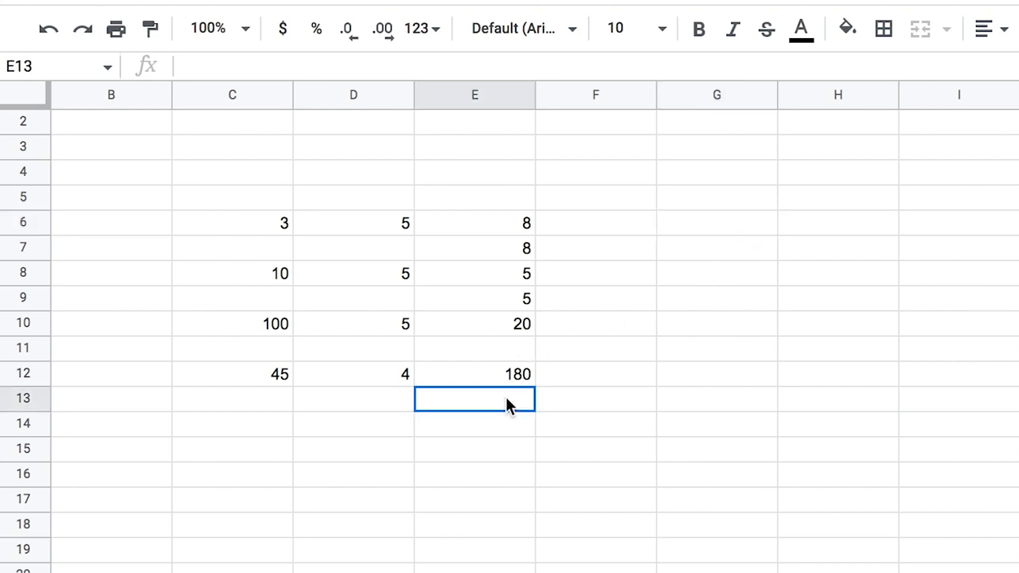
{"action": "left_click_drag", "start_coordinate": [523, 223], "coordinate": [518, 384]}
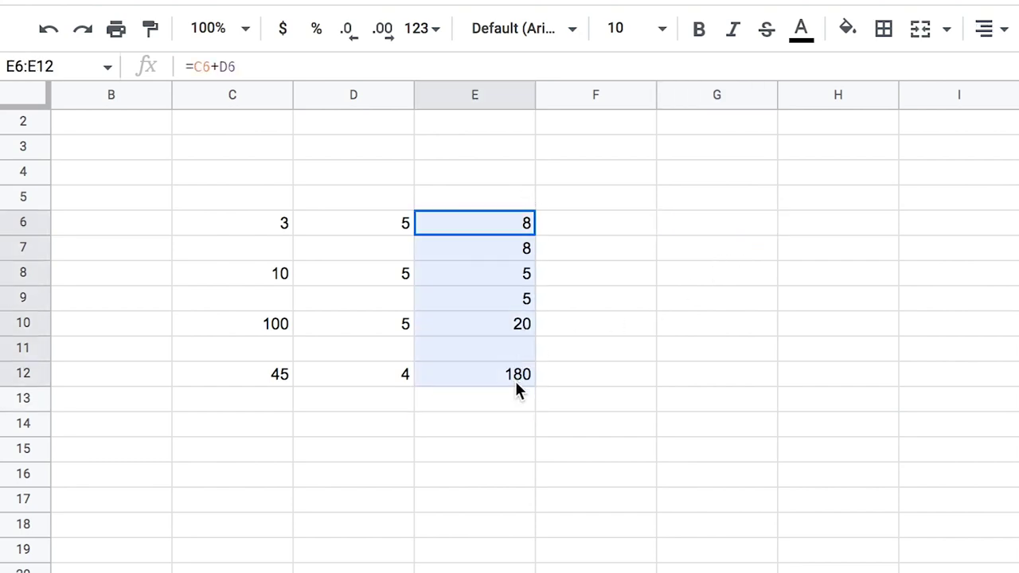
{"action": "left_click", "coordinate": [656, 478]}
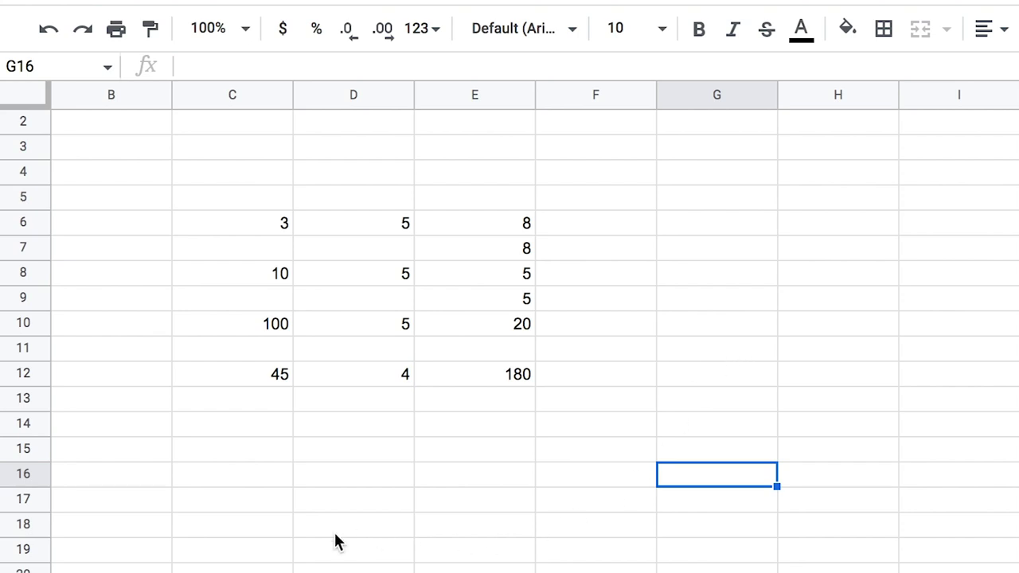
{"action": "left_click", "coordinate": [390, 497]}
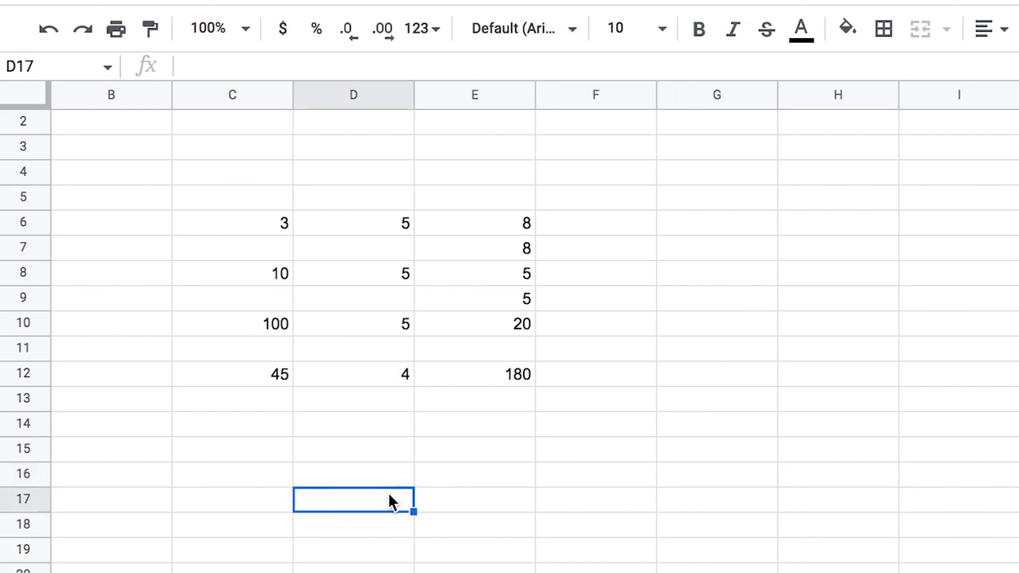
Step: Enter 23, 3, 5, 7, 90 and 48 across D17:I17, then begin a formula in J17
{"action": "type", "text": "23"}
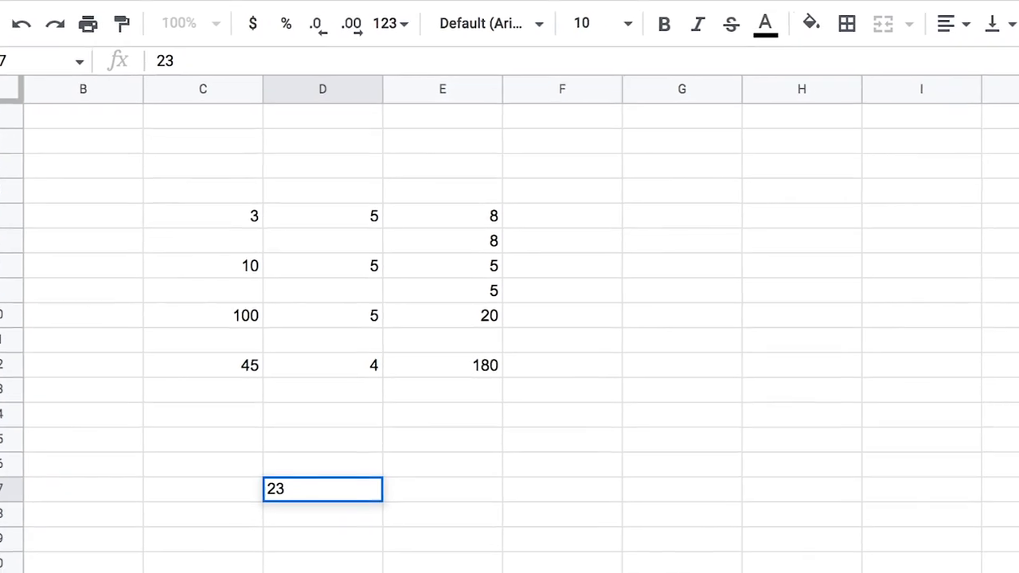
{"action": "key", "text": "Return"}
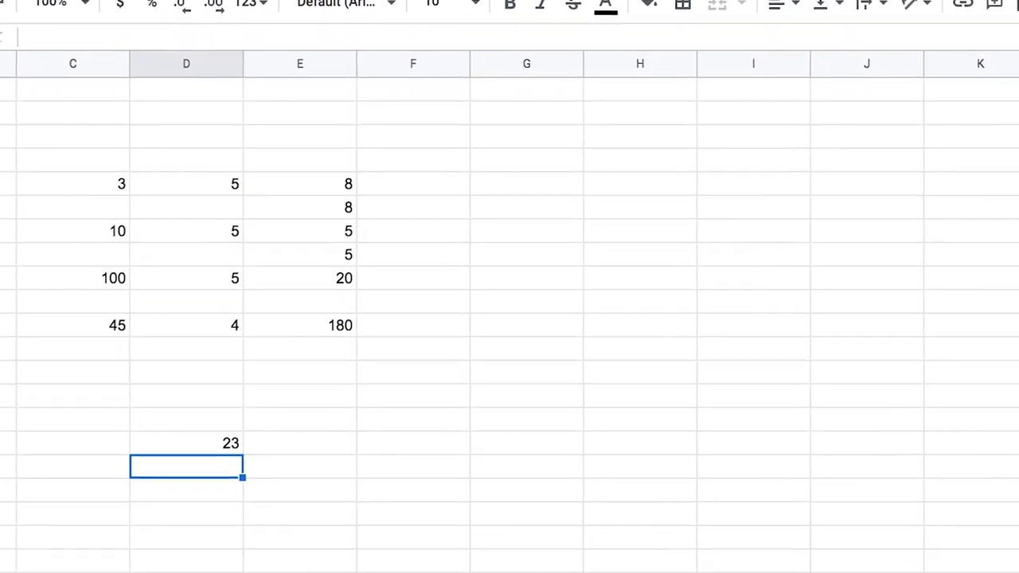
{"action": "left_click", "coordinate": [171, 404]}
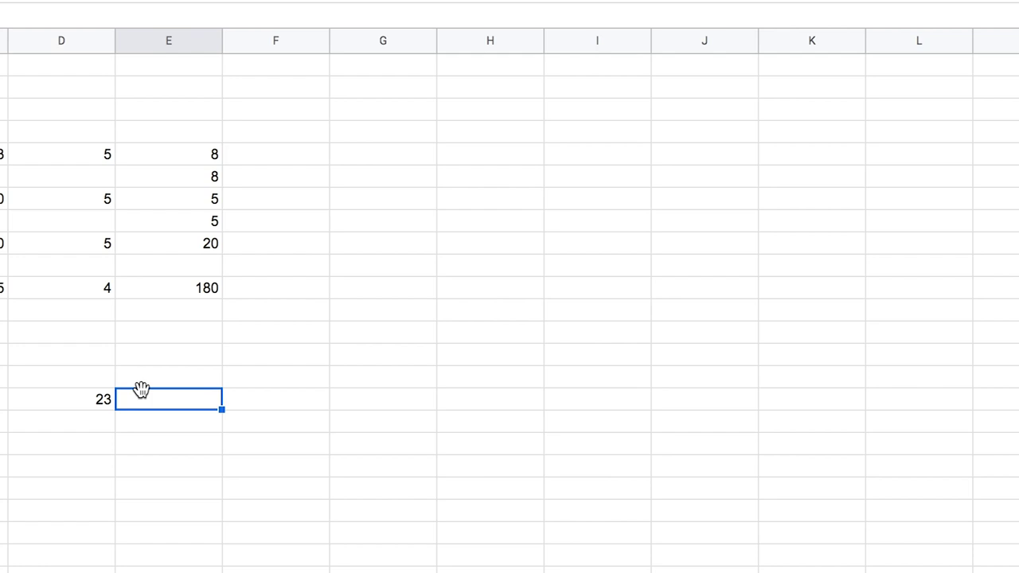
{"action": "type", "text": "3"}
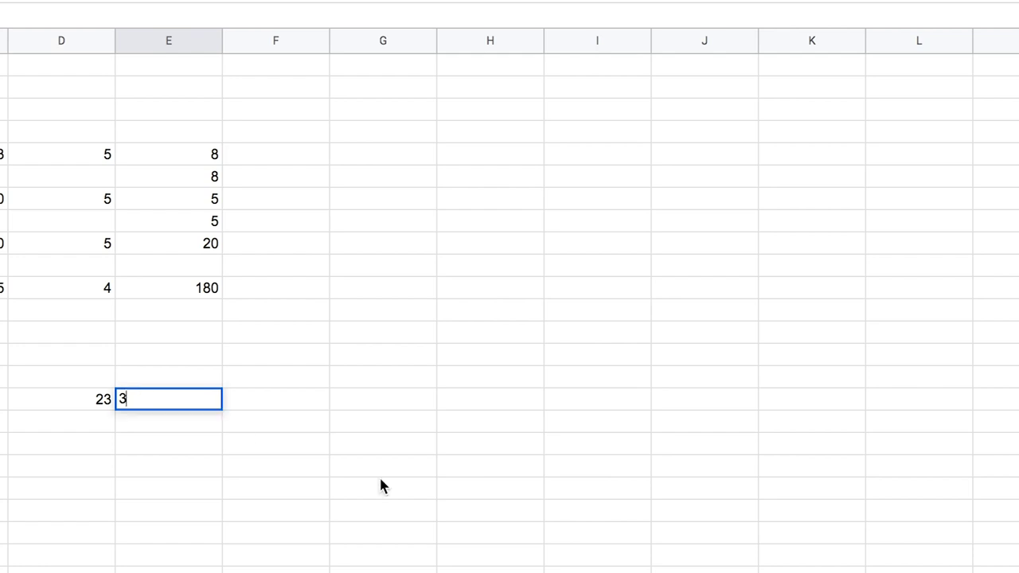
{"action": "left_click", "coordinate": [312, 403]}
{"action": "type", "text": "5"}
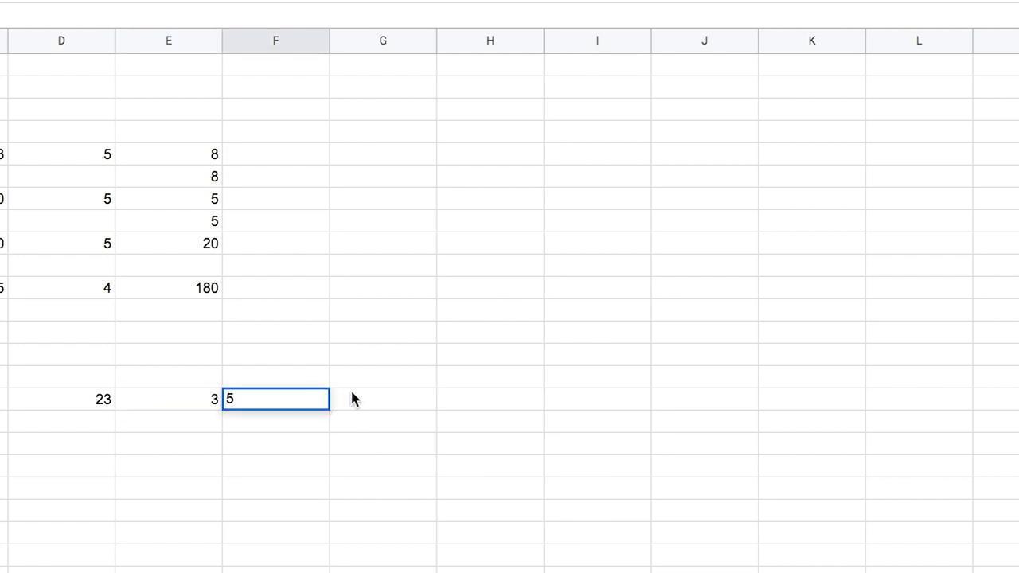
{"action": "left_click", "coordinate": [375, 399]}
{"action": "type", "text": "7"}
{"action": "left_click", "coordinate": [496, 403]}
{"action": "type", "text": "90"}
{"action": "left_click", "coordinate": [581, 401]}
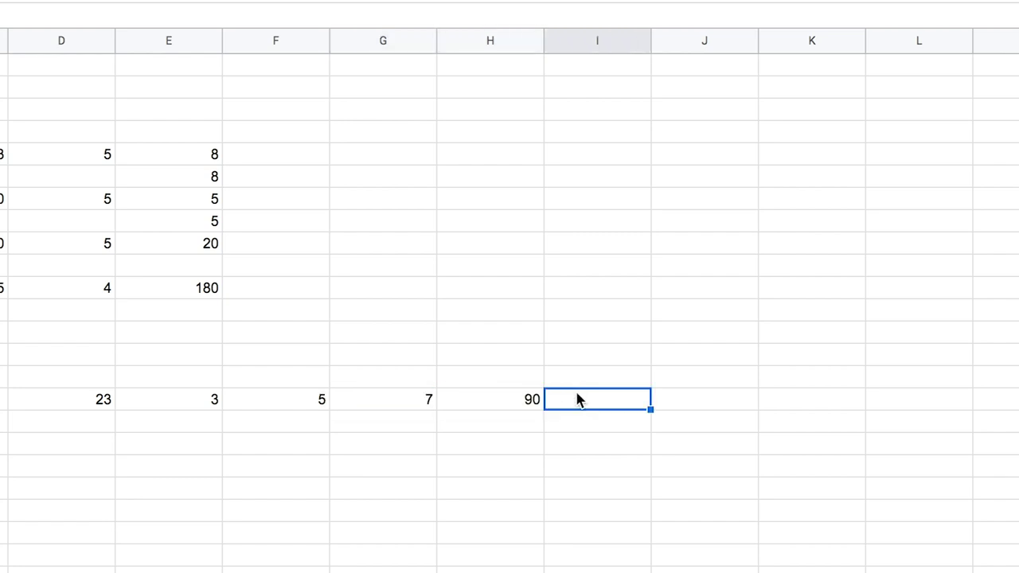
{"action": "type", "text": "48"}
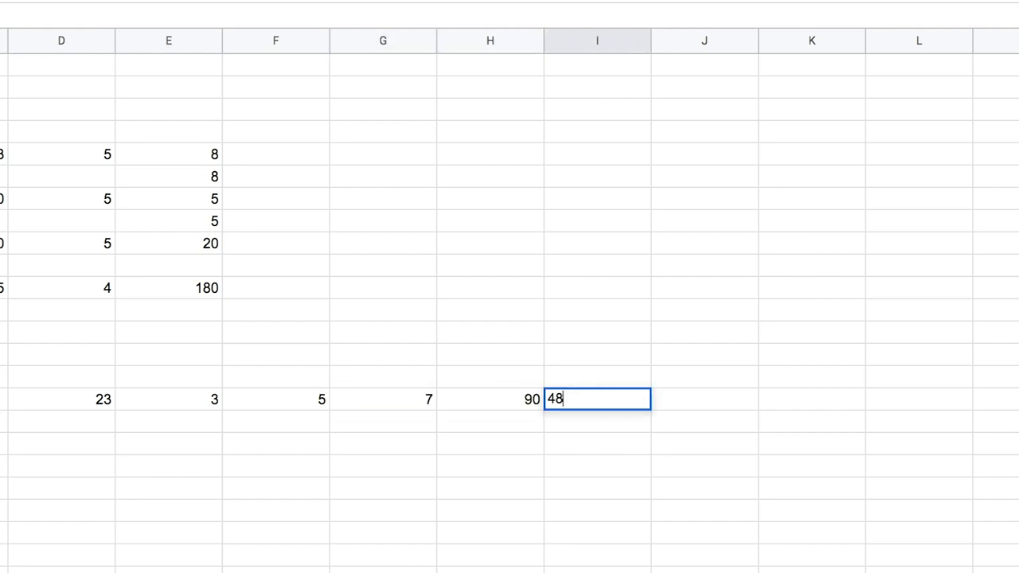
{"action": "left_click", "coordinate": [710, 401]}
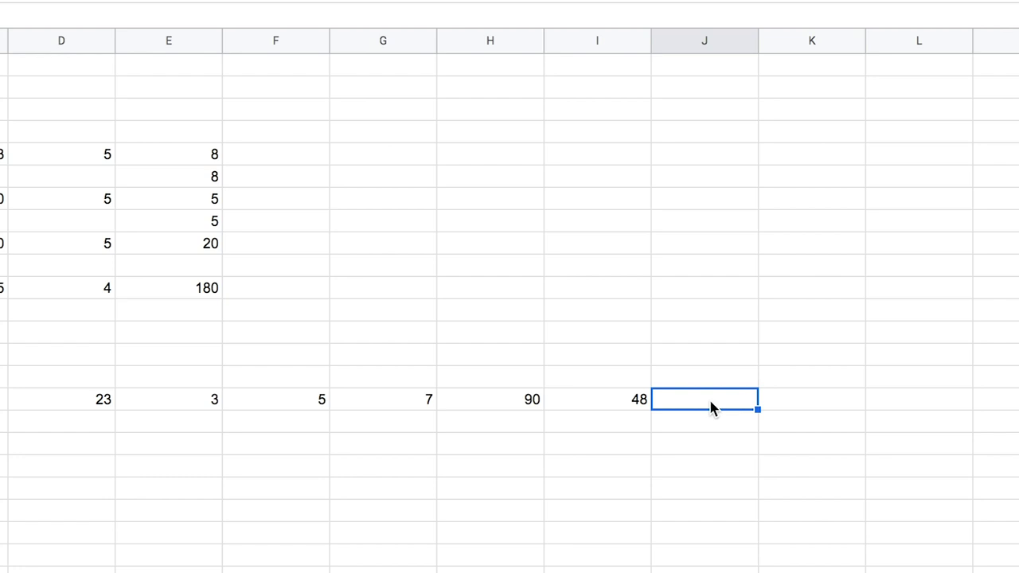
{"action": "type", "text": "="}
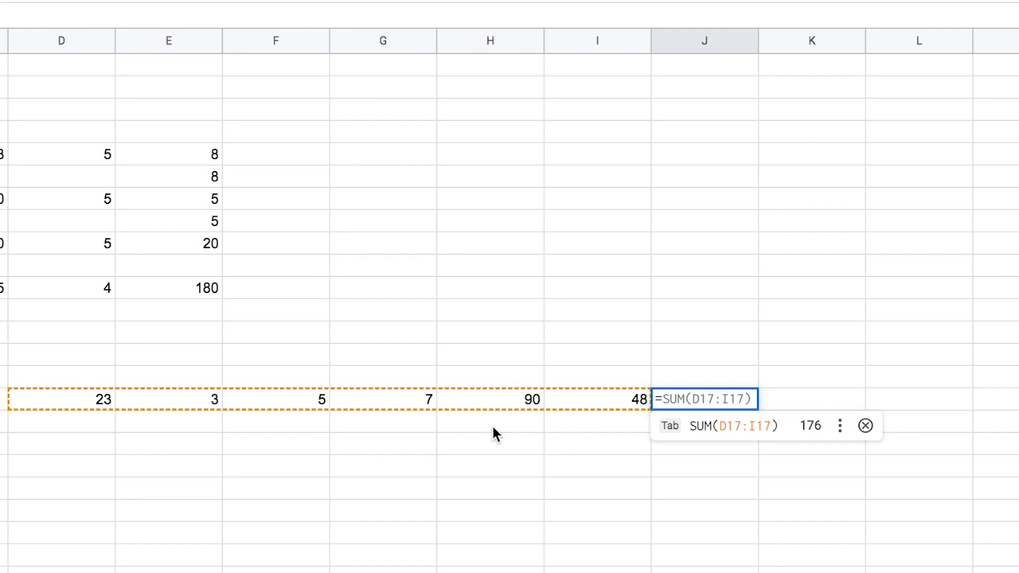
{"action": "type", "text": "sum"}
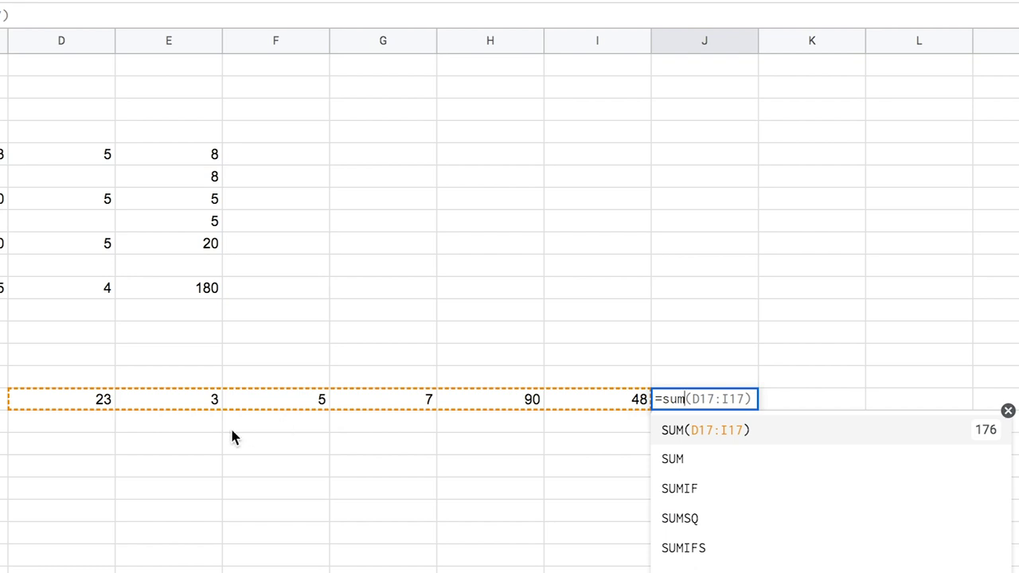
{"action": "left_click", "coordinate": [26, 402]}
{"action": "left_click_drag", "start_coordinate": [165, 400], "coordinate": [637, 403]}
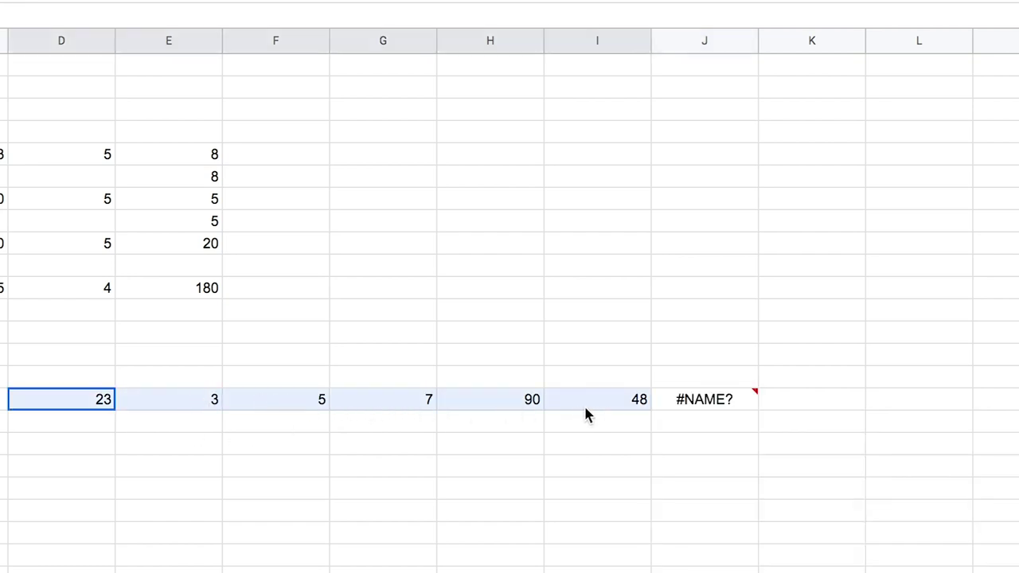
{"action": "double_click", "coordinate": [697, 402]}
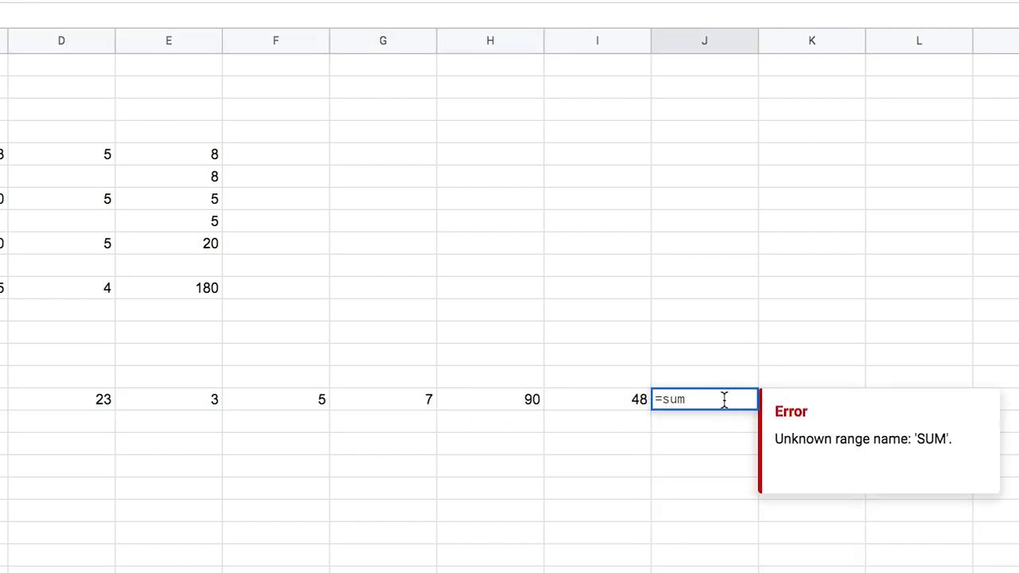
{"action": "type", "text": "("}
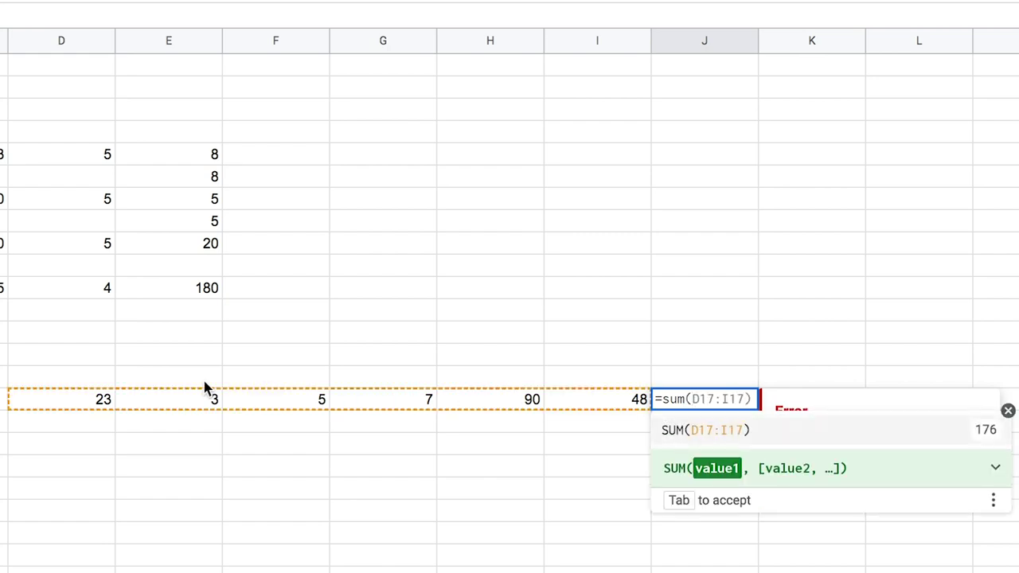
{"action": "left_click_drag", "start_coordinate": [56, 400], "coordinate": [625, 410]}
{"action": "type", "text": ")"}
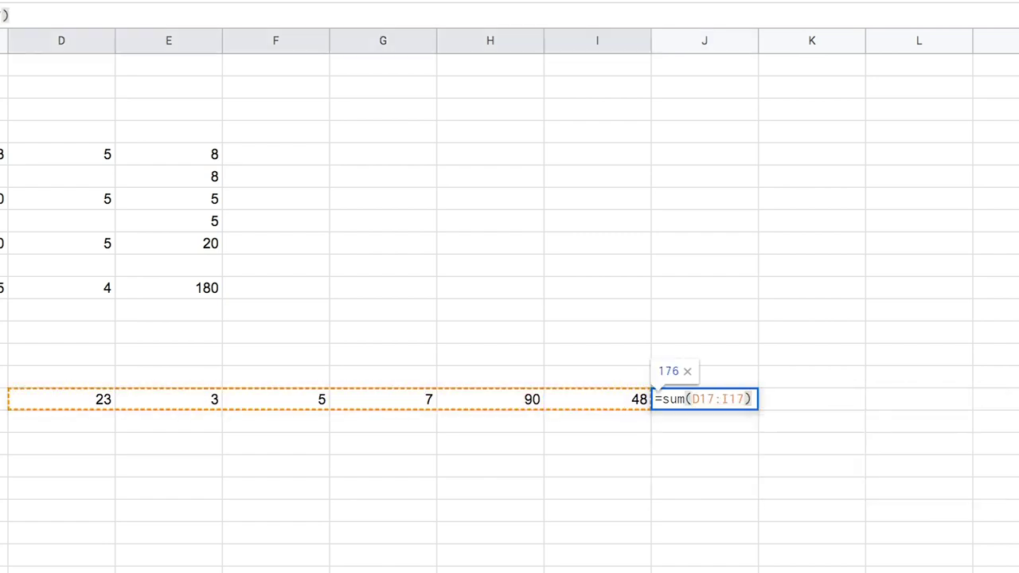
{"action": "key", "text": "Return"}
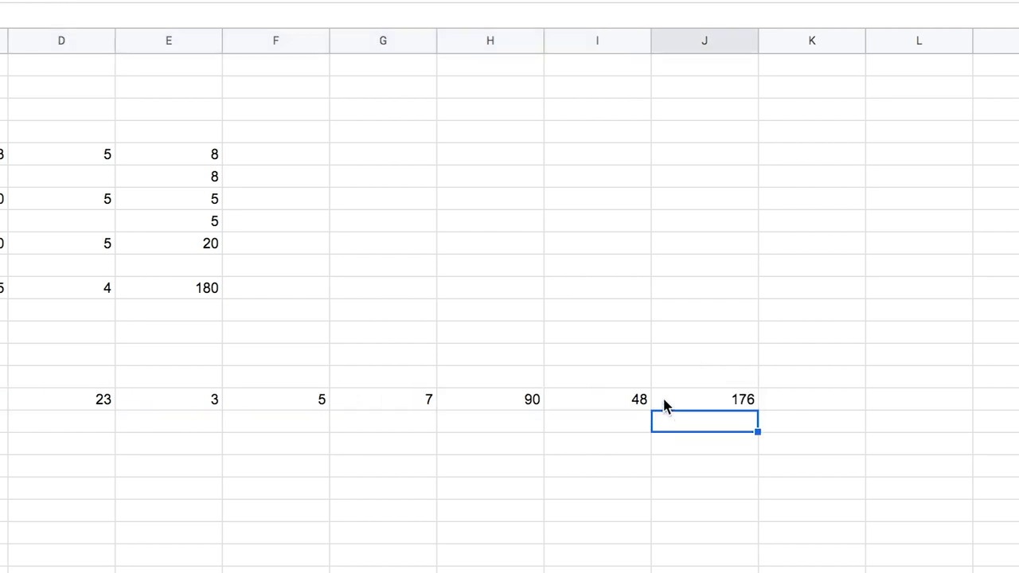
{"action": "left_click", "coordinate": [720, 402]}
{"action": "double_click", "coordinate": [720, 402]}
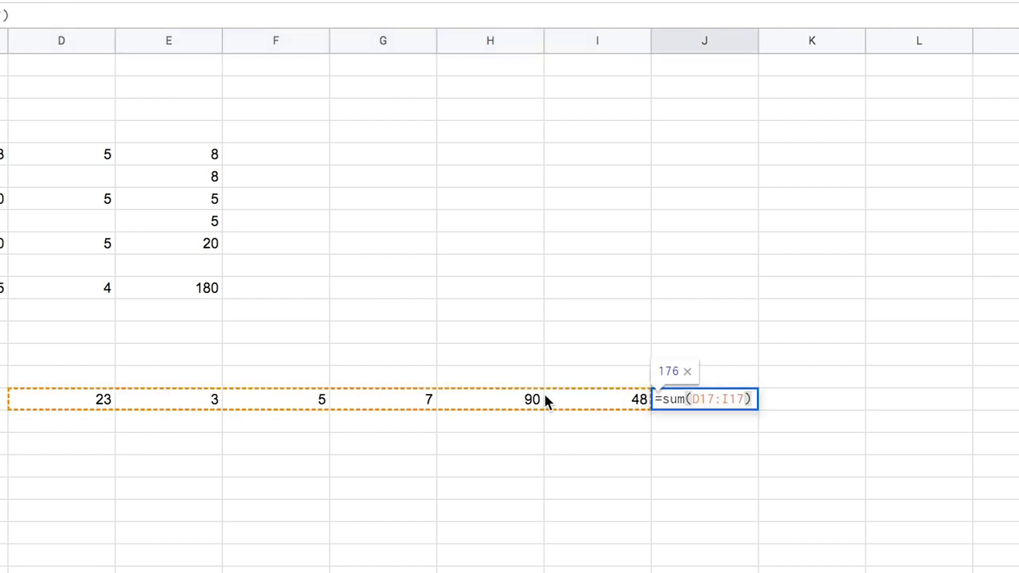
{"action": "left_click", "coordinate": [812, 412]}
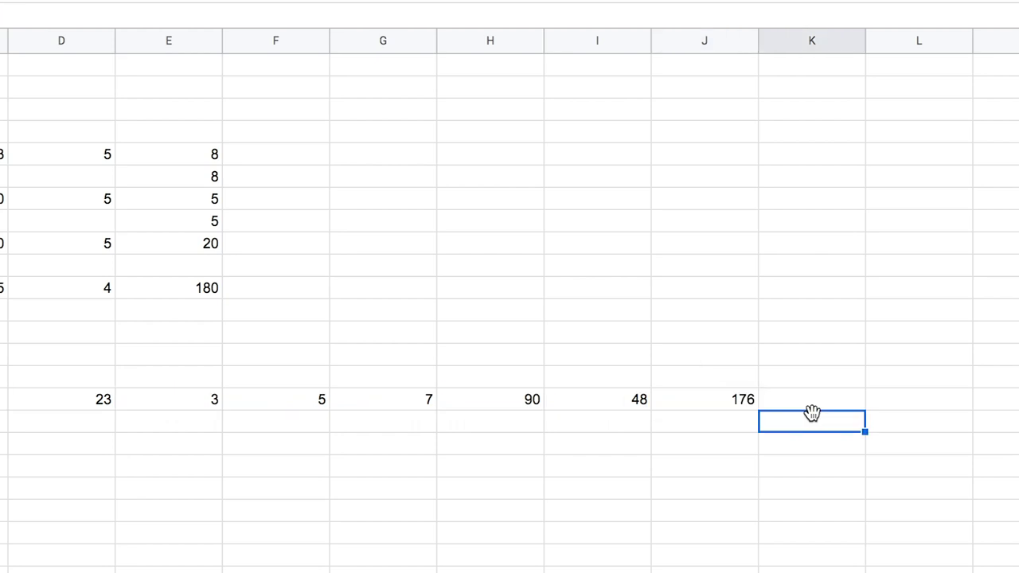
{"action": "left_click", "coordinate": [102, 401]}
{"action": "left_click", "coordinate": [689, 398]}
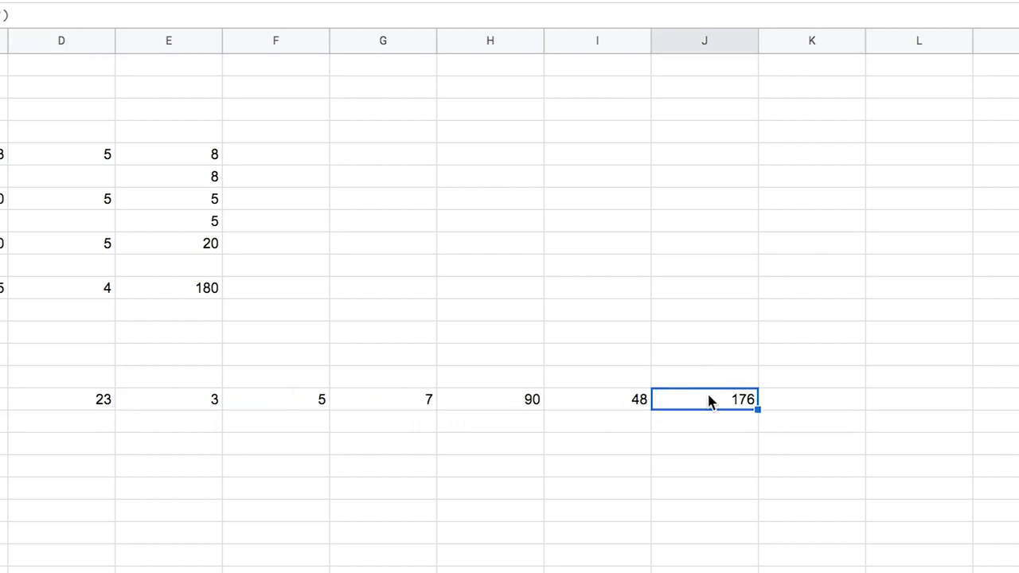
{"action": "left_click", "coordinate": [345, 406]}
{"action": "left_click", "coordinate": [289, 413]}
{"action": "left_click", "coordinate": [200, 410]}
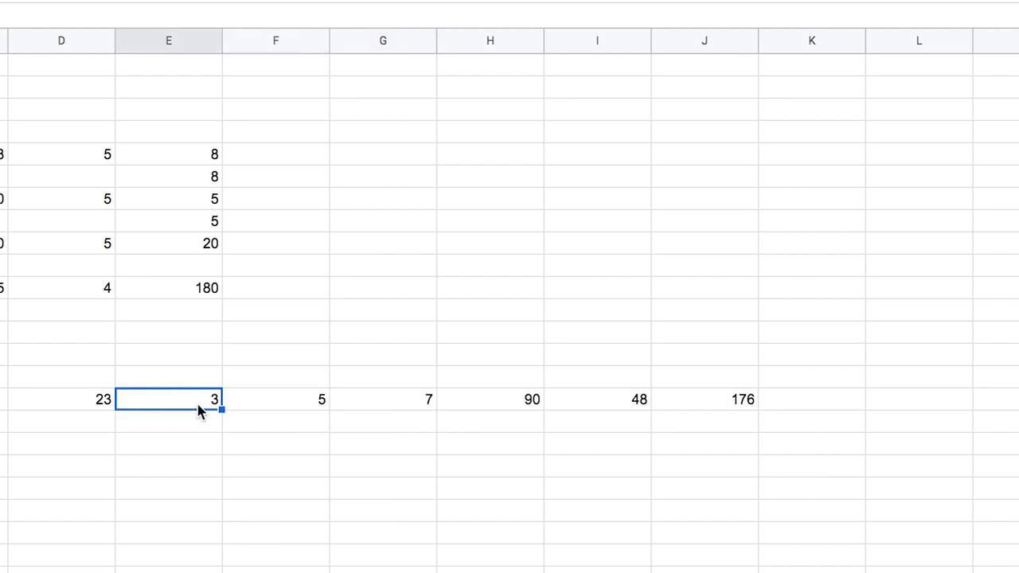
{"action": "left_click", "coordinate": [95, 408]}
{"action": "left_click", "coordinate": [647, 404]}
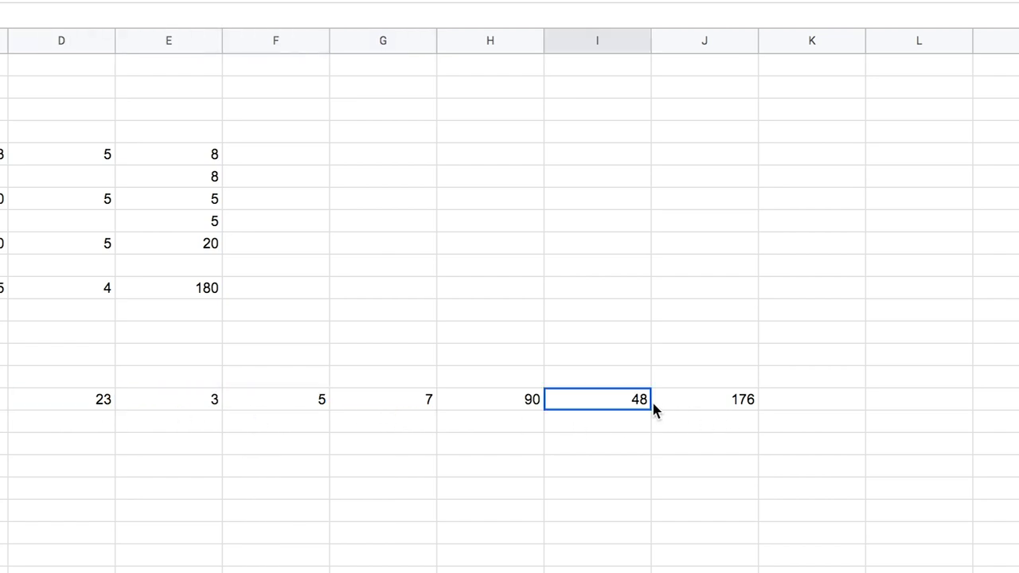
{"action": "left_click", "coordinate": [471, 406]}
{"action": "scroll", "coordinate": [799, 482], "scroll_direction": "up", "scroll_amount": 1}
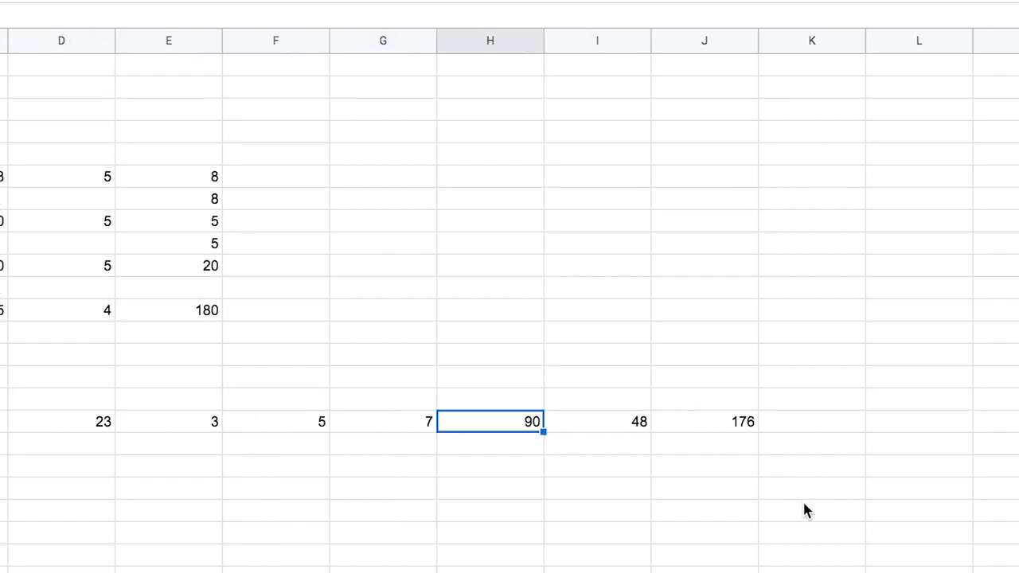
{"action": "left_click", "coordinate": [747, 419]}
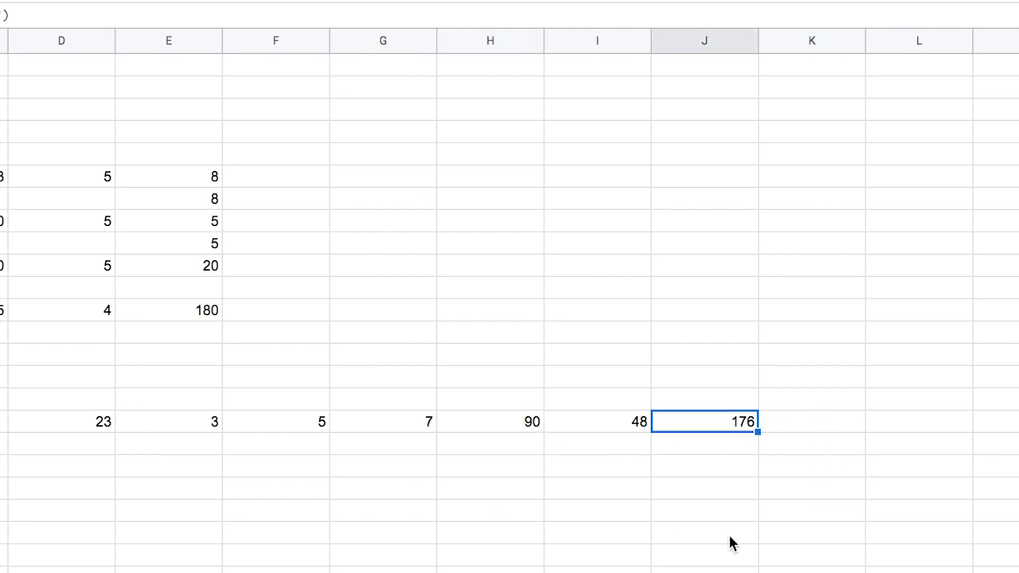
{"action": "left_click", "coordinate": [678, 536]}
{"action": "left_click", "coordinate": [540, 403]}
{"action": "left_click", "coordinate": [510, 422]}
{"action": "left_click", "coordinate": [743, 430]}
{"action": "left_click", "coordinate": [765, 451]}
{"action": "left_click", "coordinate": [534, 402]}
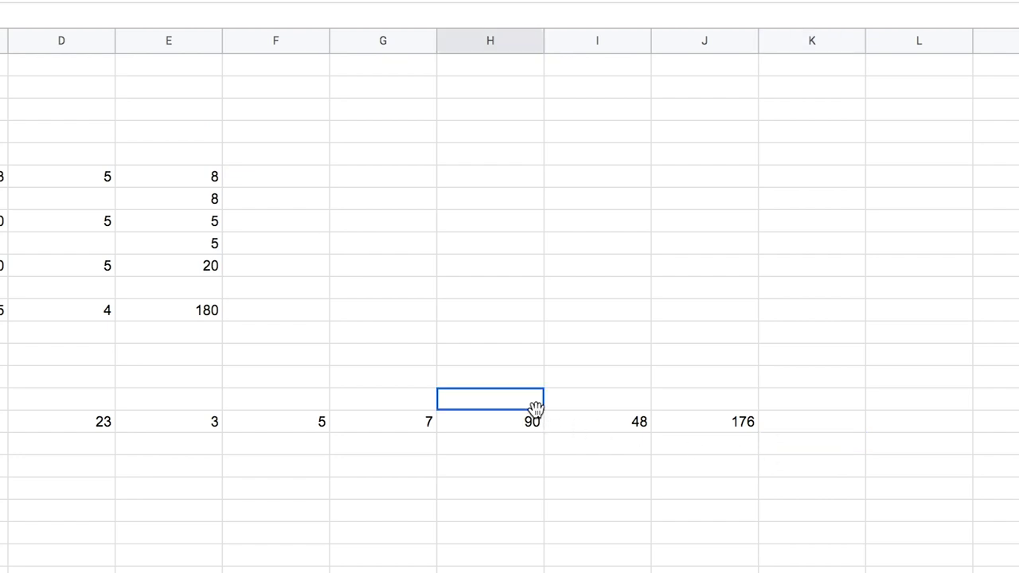
{"action": "left_click", "coordinate": [526, 426]}
{"action": "left_click", "coordinate": [390, 426]}
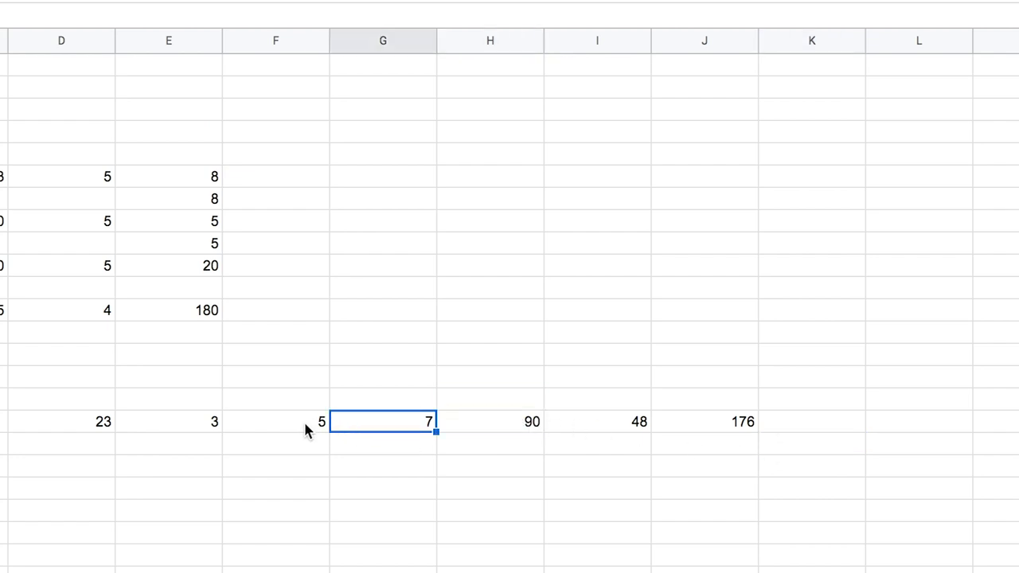
{"action": "left_click", "coordinate": [305, 430]}
{"action": "left_click", "coordinate": [220, 426]}
{"action": "left_click", "coordinate": [420, 423]}
{"action": "left_click", "coordinate": [501, 420]}
{"action": "left_click", "coordinate": [644, 423]}
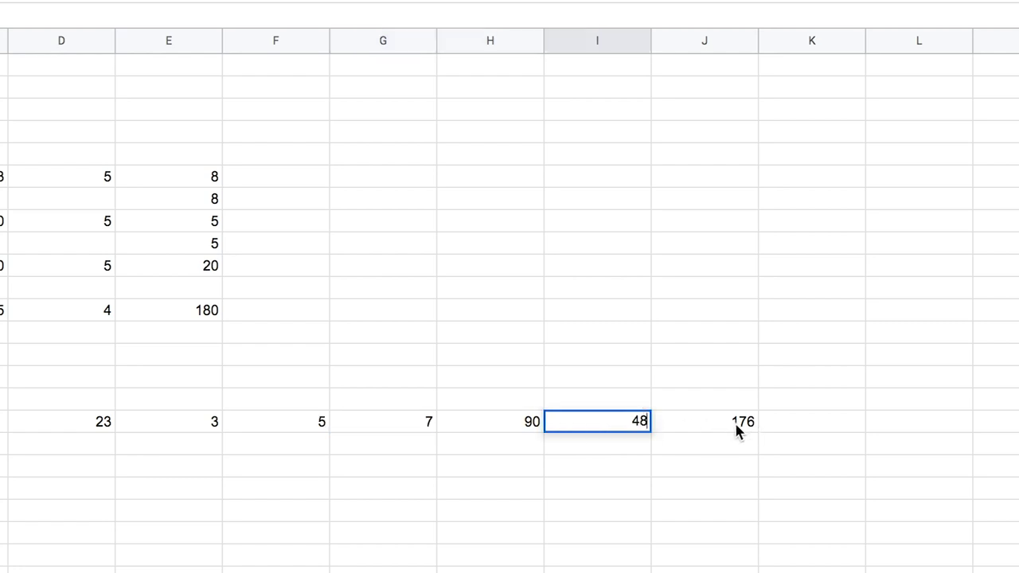
{"action": "left_click", "coordinate": [199, 203]}
{"action": "left_click", "coordinate": [212, 175]}
{"action": "left_click", "coordinate": [66, 252]}
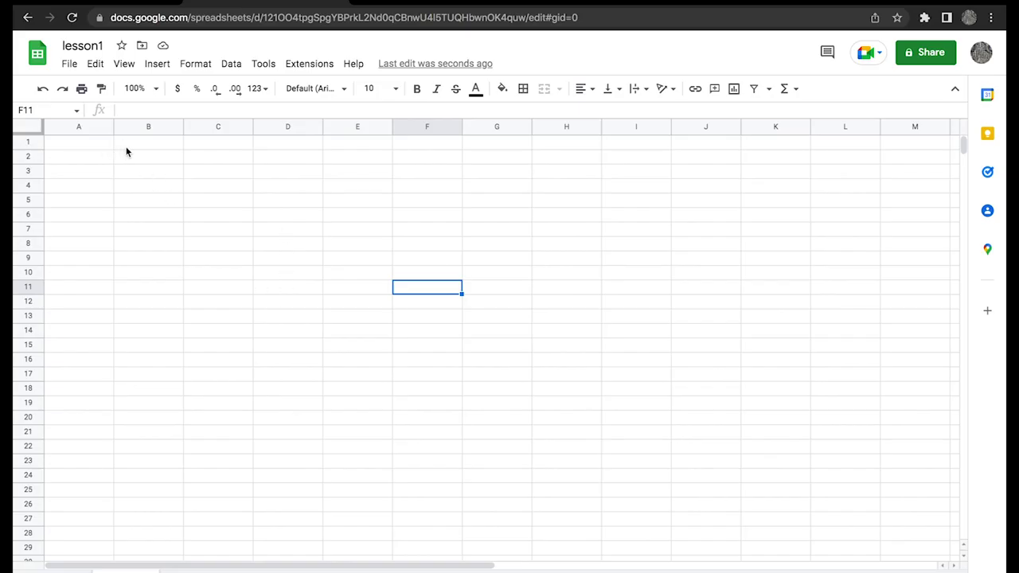
Step: Type the Khmer title បញ្ជីឈ្មោះ into B1, fixing mistyped characters, and commit it
{"action": "left_click", "coordinate": [159, 144]}
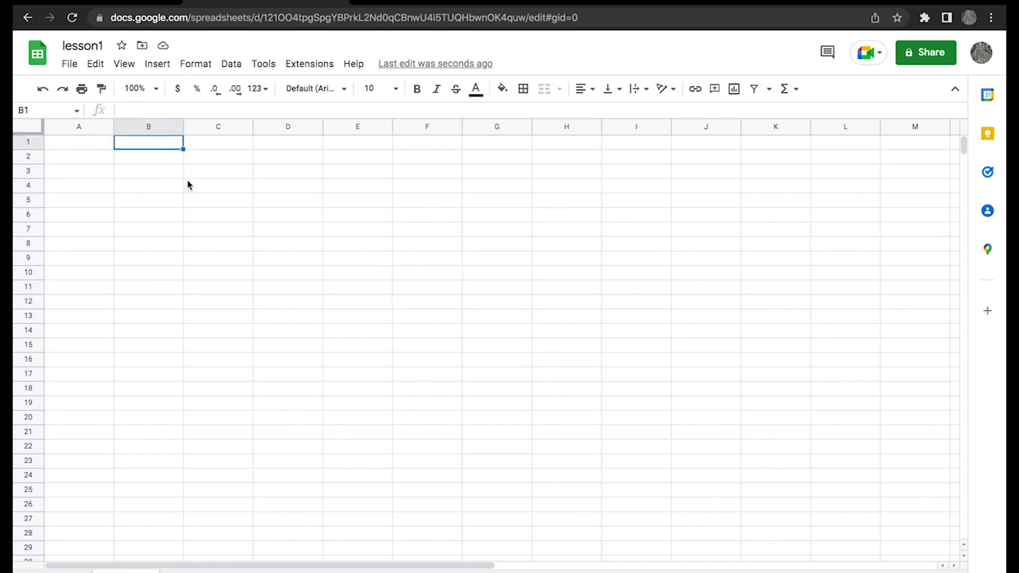
{"action": "type", "text": "an"}
{"action": "key", "text": "BackSpace"}
{"action": "key", "text": "BackSpace"}
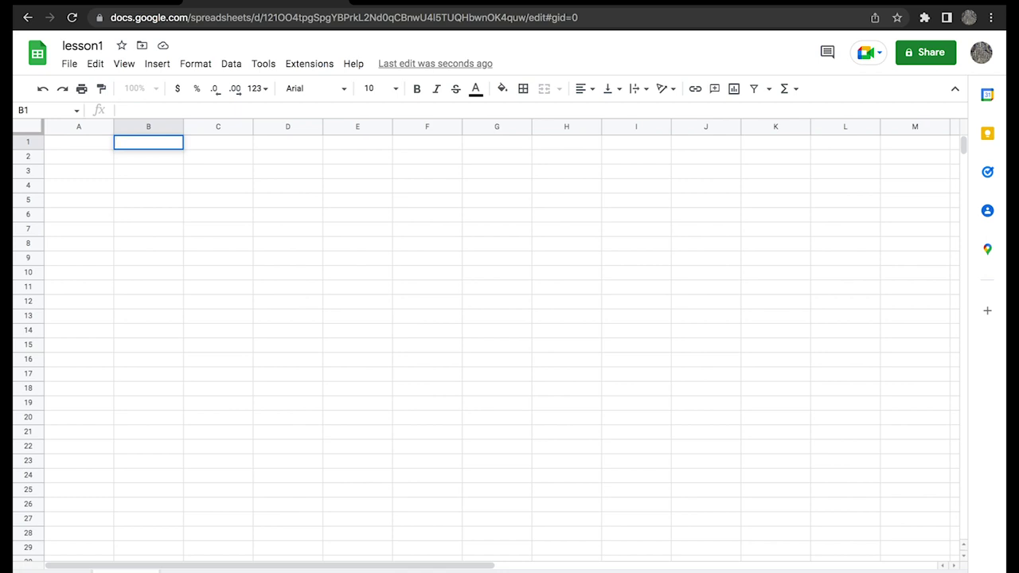
{"action": "type", "text": "បញ្ចប"}
{"action": "key", "text": "BackSpace"}
{"action": "key", "text": "BackSpace"}
{"action": "type", "text": "ជ"}
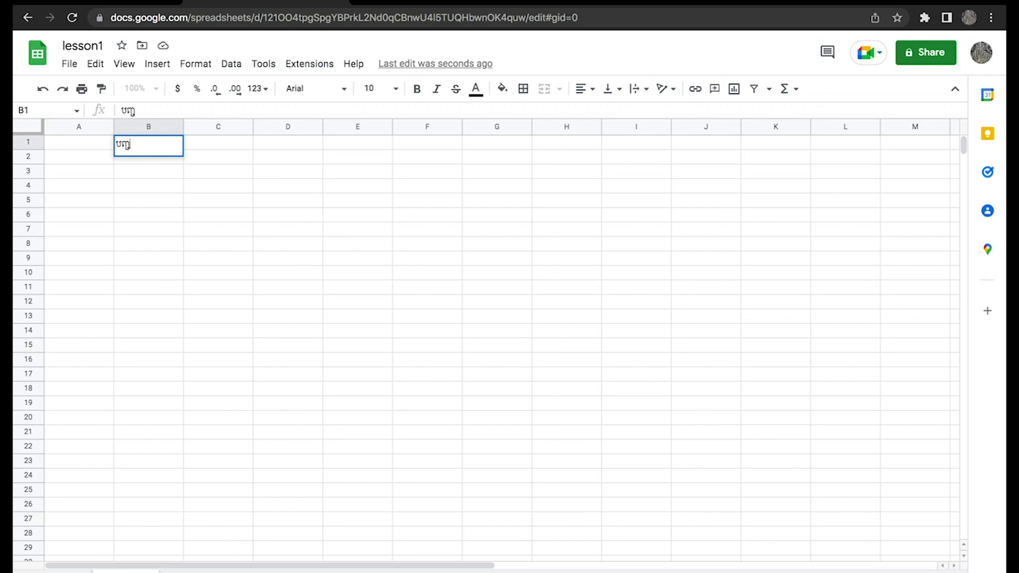
{"action": "type", "text": "ីឈ្មោះ"}
{"action": "left_click", "coordinate": [278, 200]}
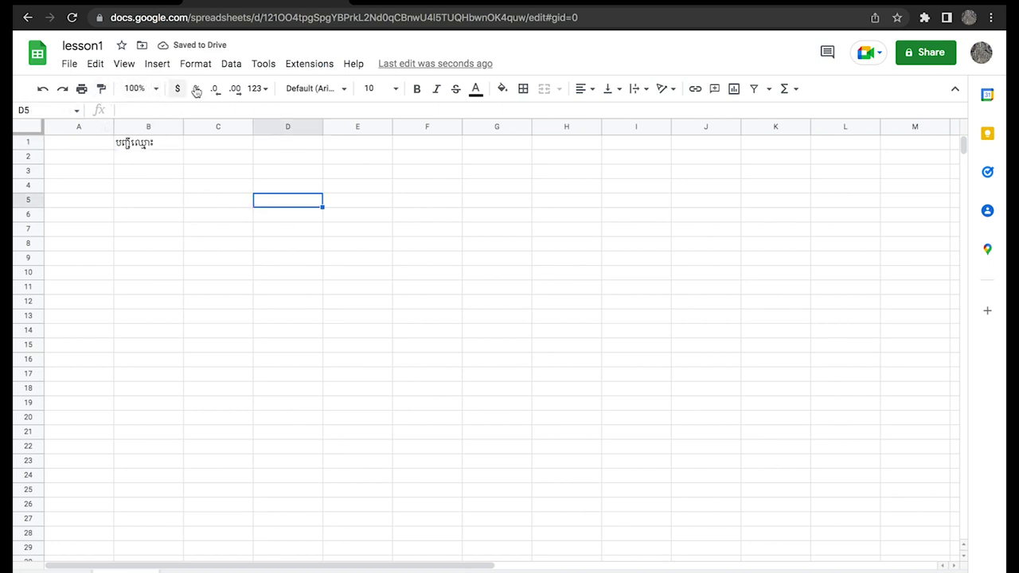
Step: Format the B1 title in the Khmer font at size 24, then select A3
{"action": "left_click", "coordinate": [133, 142]}
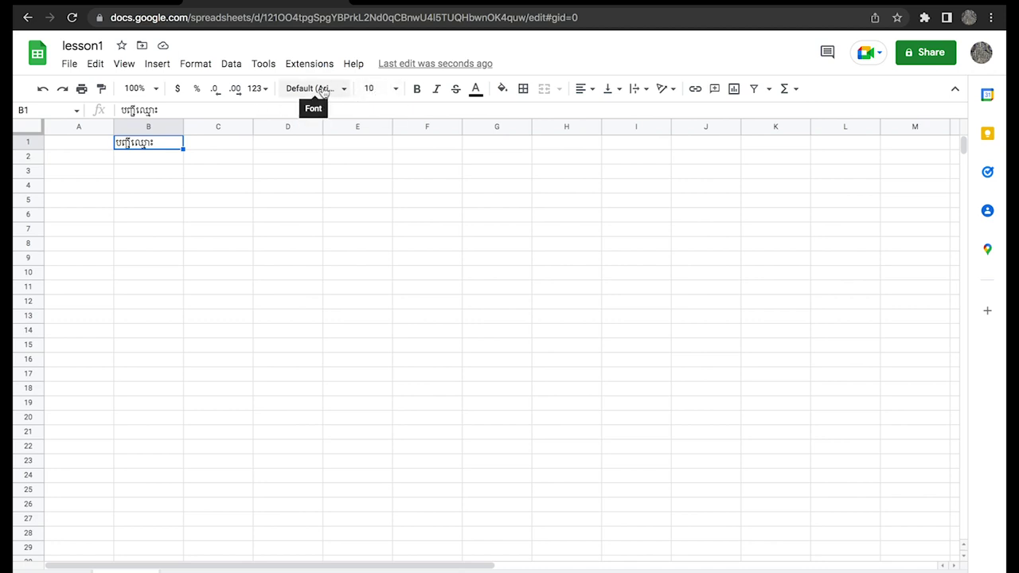
{"action": "left_click", "coordinate": [323, 91]}
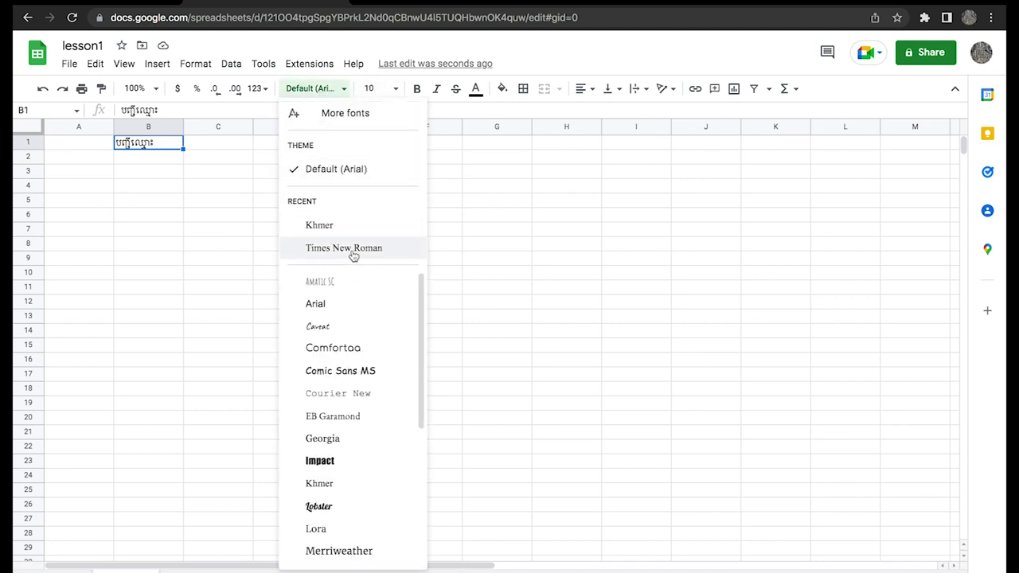
{"action": "left_click", "coordinate": [345, 227]}
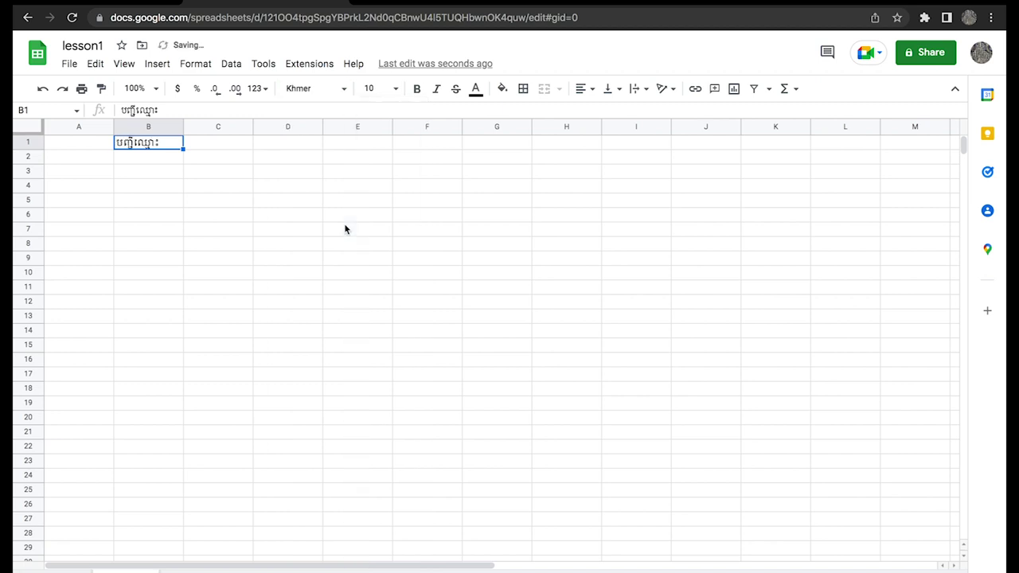
{"action": "left_click", "coordinate": [373, 90]}
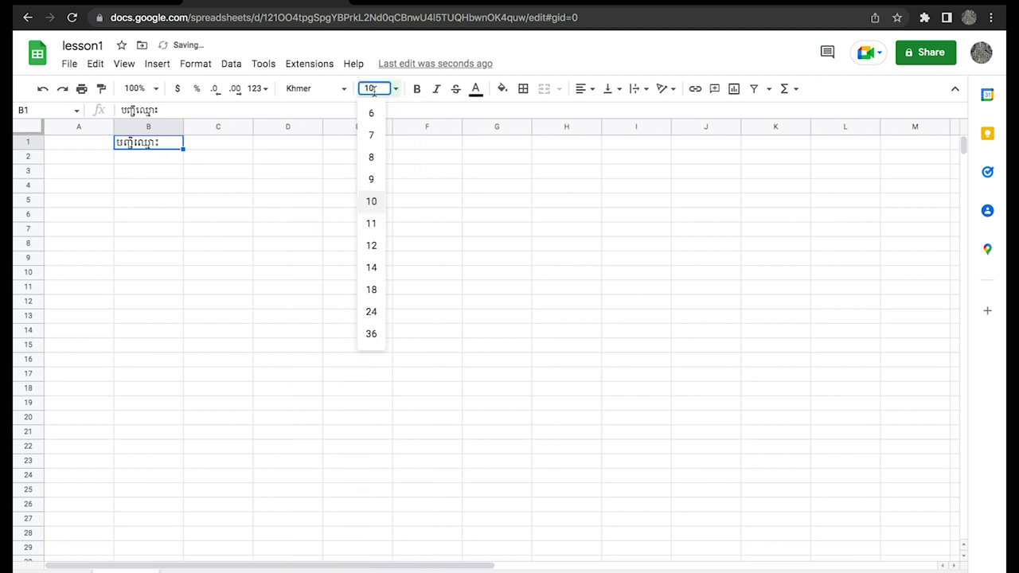
{"action": "left_click", "coordinate": [371, 311]}
{"action": "left_click", "coordinate": [271, 241]}
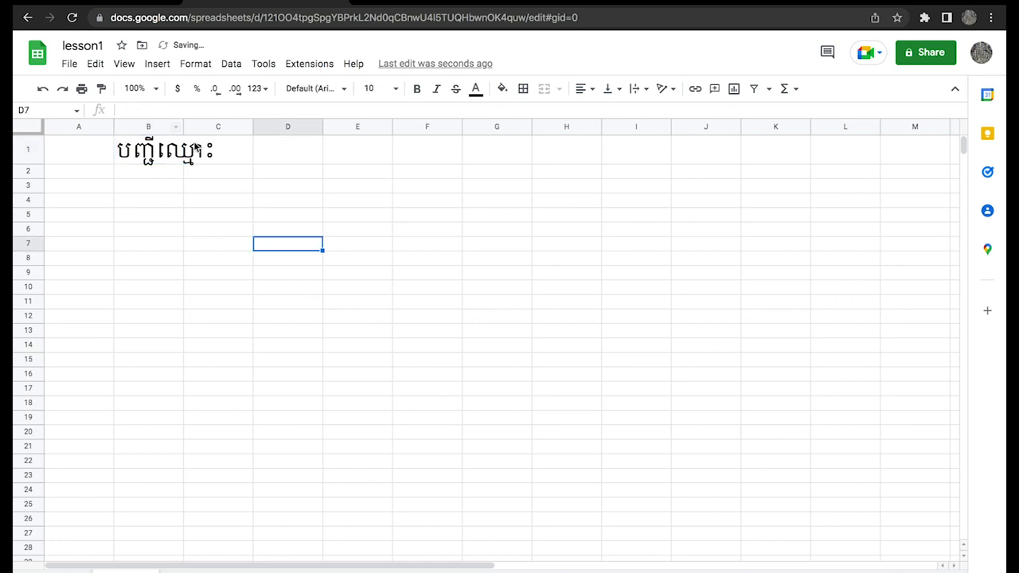
{"action": "left_click", "coordinate": [216, 152]}
{"action": "left_click", "coordinate": [243, 230]}
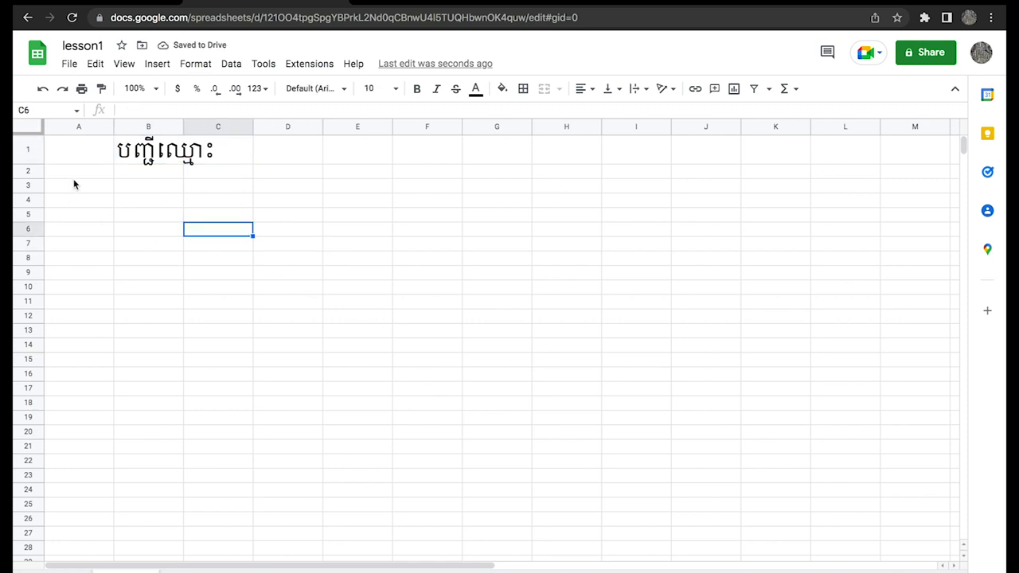
{"action": "left_click", "coordinate": [74, 184]}
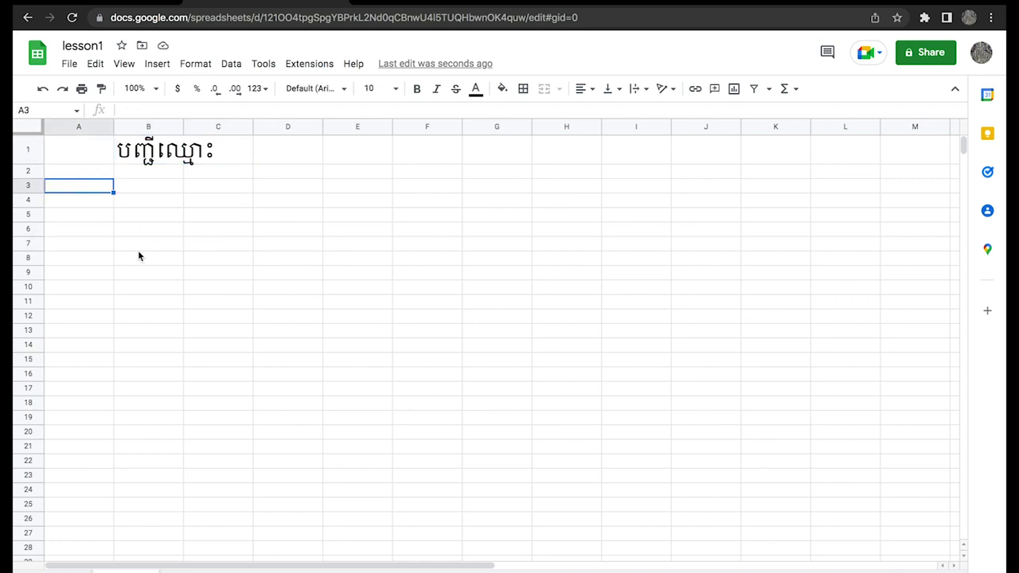
Step: Type the headers លរ, ឈ្មោះ and ភេទ into A3, B3 and C3
{"action": "type", "text": "ល"}
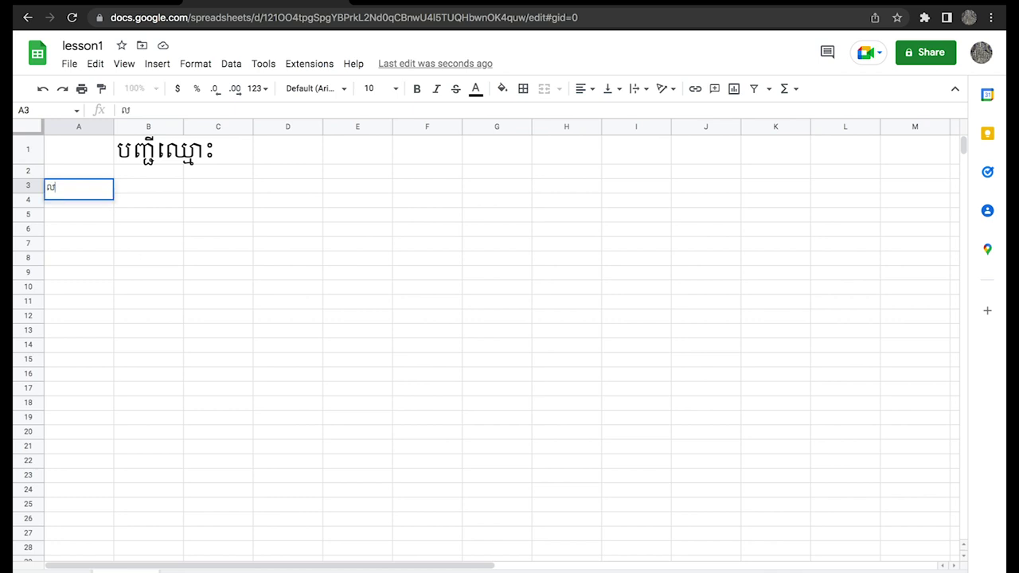
{"action": "type", "text": "ខ"}
{"action": "key", "text": "BackSpace"}
{"action": "key", "text": "BackSpace"}
{"action": "type", "text": "ល"}
{"action": "type", "text": "ា"}
{"action": "key", "text": "Tab"}
{"action": "type", "text": "ឈ្មោ"}
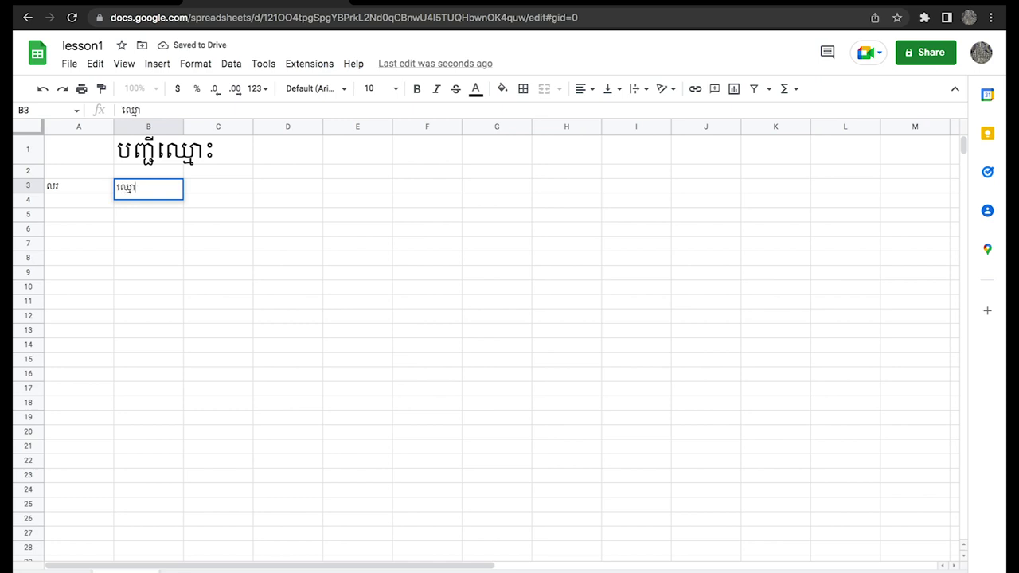
{"action": "type", "text": "ះ"}
{"action": "key", "text": "Tab"}
{"action": "type", "text": "គ"}
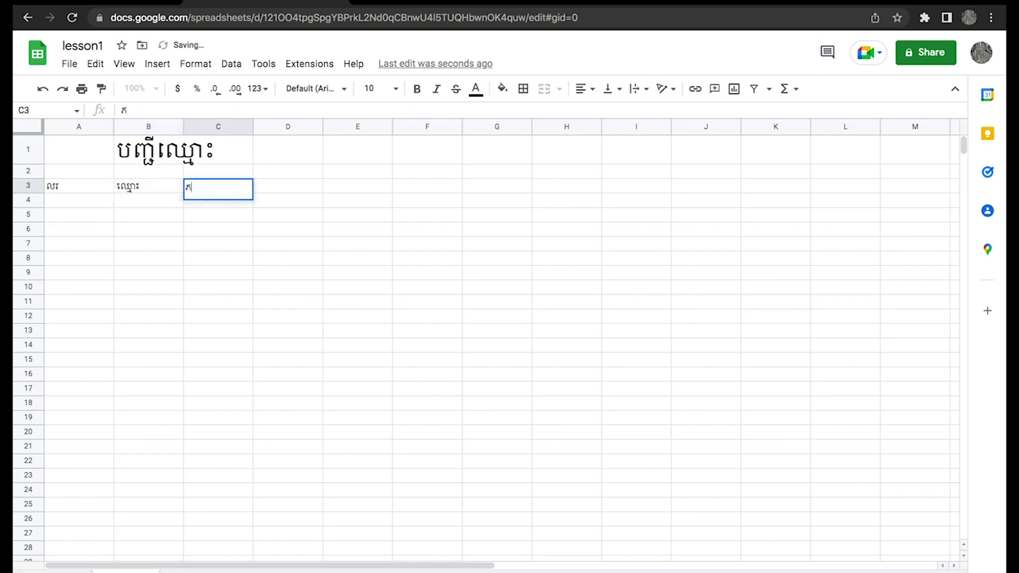
{"action": "type", "text": "ទ"}
{"action": "key", "text": "Tab"}
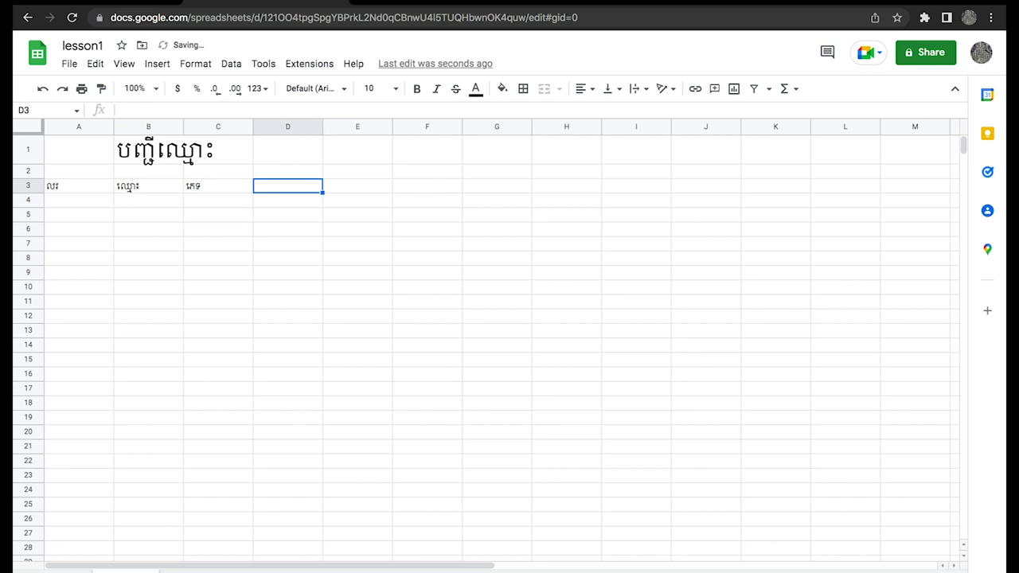
Step: Enter the birth-date header ថ្ងៃខែឆ្នាំកំណើត in D3, correcting typos along the way
{"action": "type", "text": "អាហ"}
{"action": "key", "text": "BackSpace"}
{"action": "key", "text": "BackSpace"}
{"action": "key", "text": "BackSpace"}
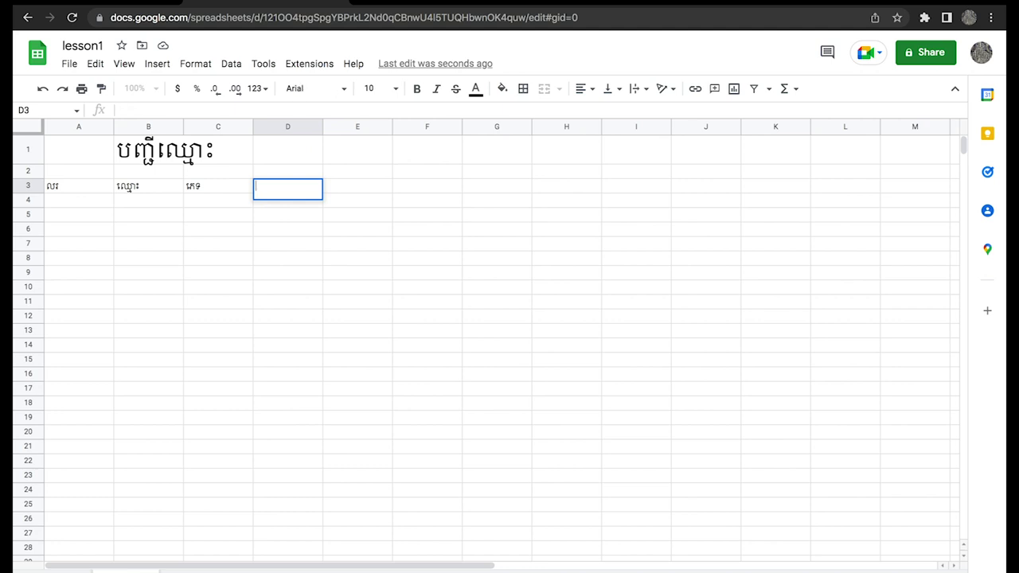
{"action": "type", "text": "ថង្"}
{"action": "key", "text": "BackSpace"}
{"action": "key", "text": "BackSpace"}
{"action": "type", "text": "្ងៃខ"}
{"action": "type", "text": "ែឆ្នាំ"}
{"action": "type", "text": "កំណើត"}
{"action": "key", "text": "Return"}
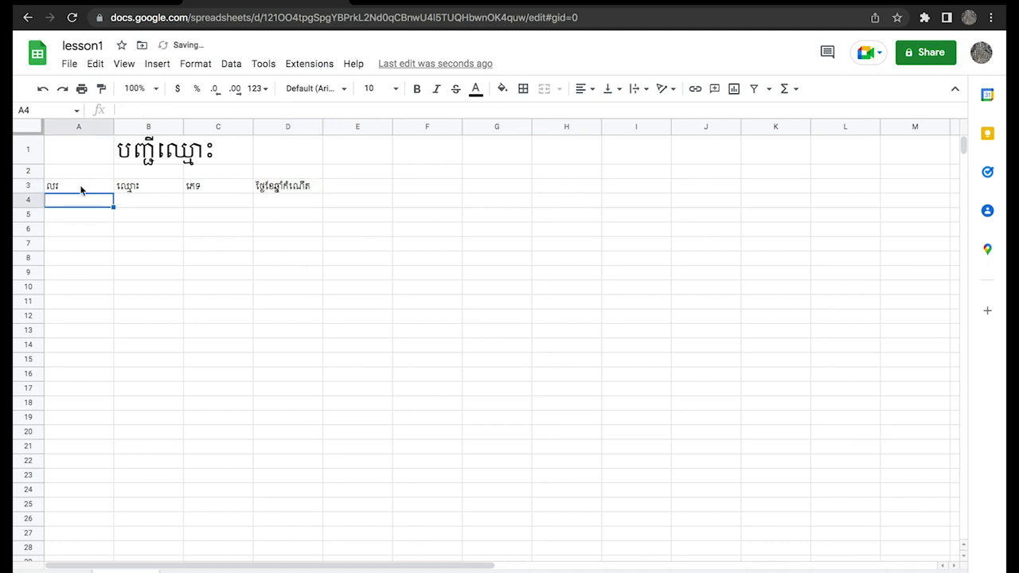
Step: Narrow columns A and C, widen column B, then select the table range A3:D29
{"action": "left_click", "coordinate": [83, 191]}
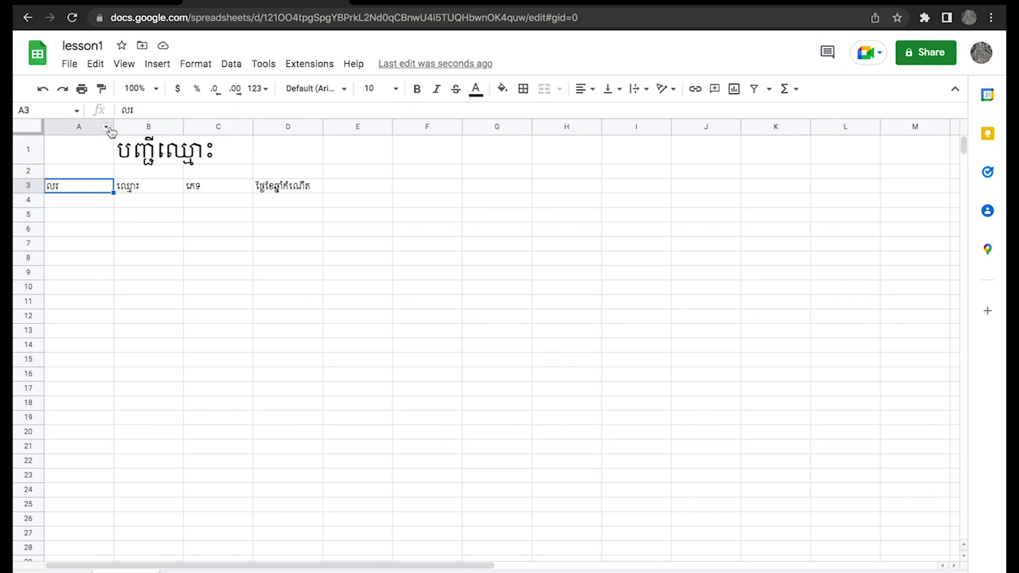
{"action": "left_click_drag", "start_coordinate": [112, 126], "coordinate": [80, 127]}
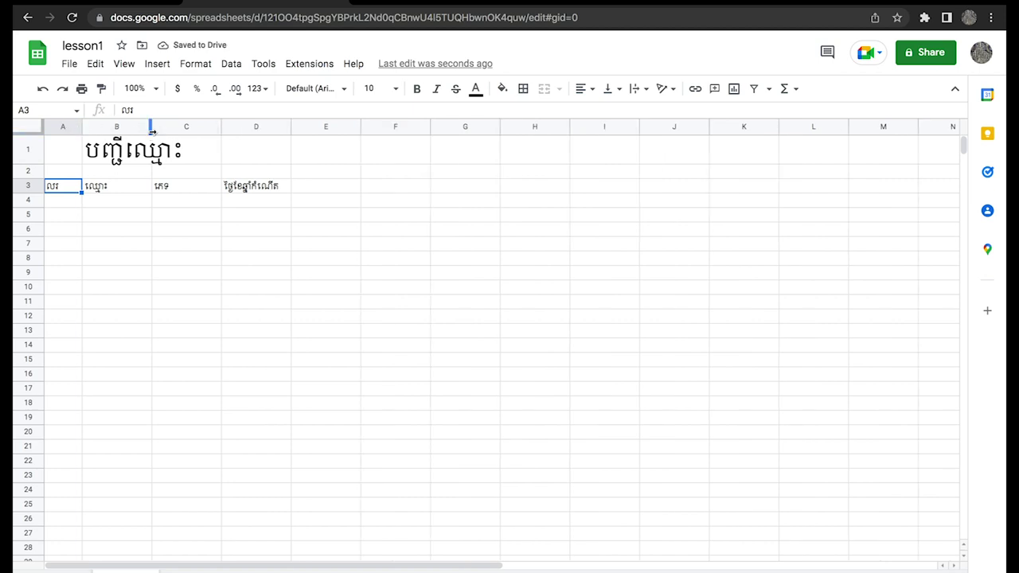
{"action": "left_click_drag", "start_coordinate": [151, 128], "coordinate": [226, 127]}
{"action": "left_click_drag", "start_coordinate": [295, 127], "coordinate": [265, 127]}
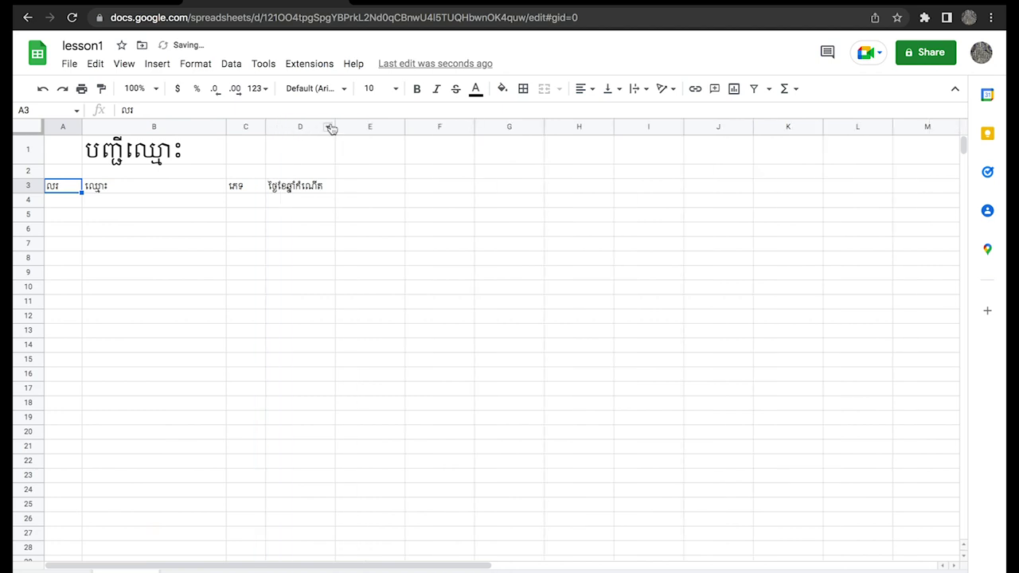
{"action": "left_click", "coordinate": [262, 241]}
{"action": "left_click", "coordinate": [67, 188]}
{"action": "mouse_move", "coordinate": [75, 186]}
{"action": "left_mouse_down"}
{"action": "mouse_move", "coordinate": [318, 215]}
{"action": "mouse_move", "coordinate": [300, 563]}
{"action": "left_mouse_up"}
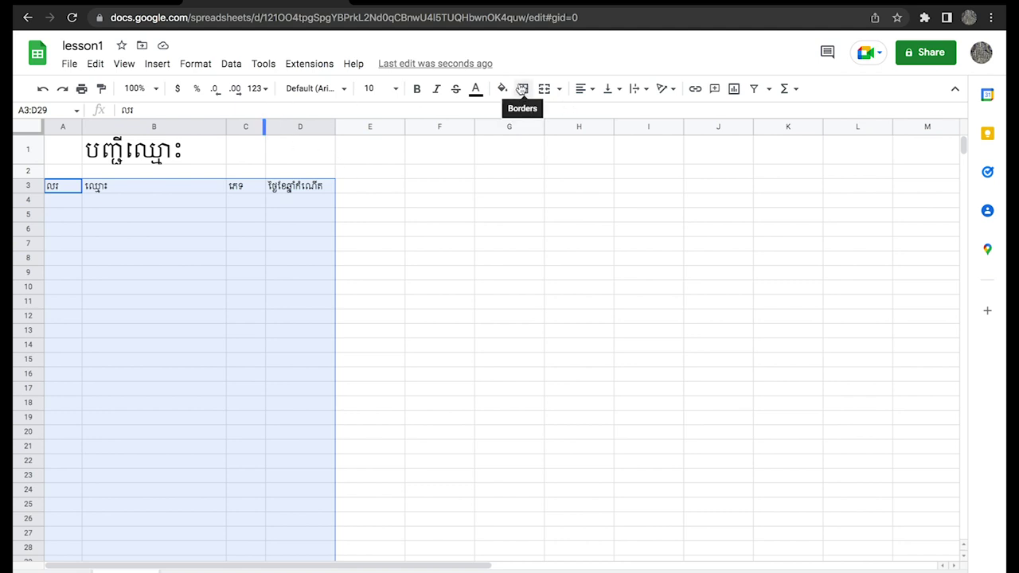
Step: Apply all borders to every cell of the selected table range A3:D29
{"action": "left_click", "coordinate": [157, 67]}
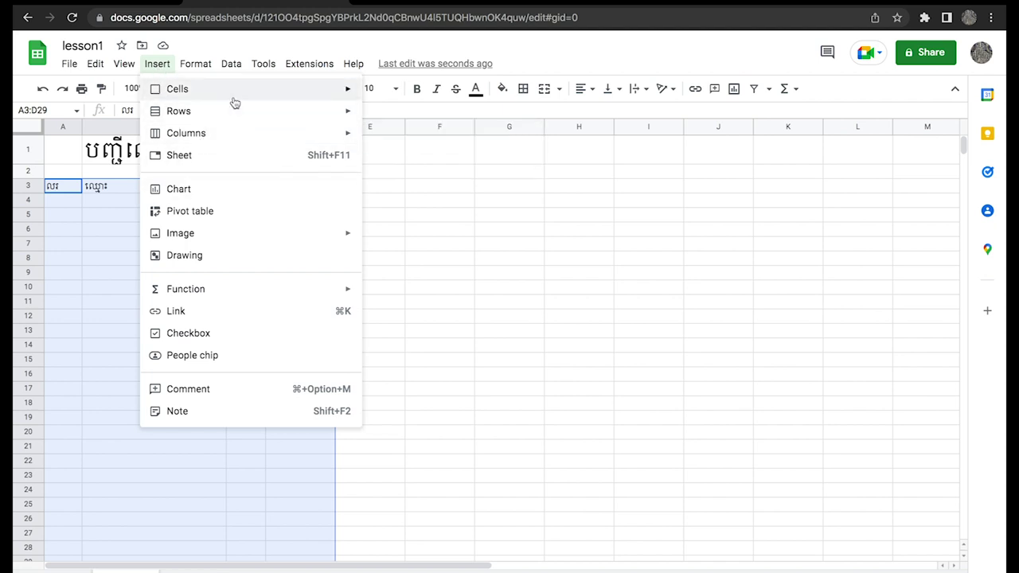
{"action": "mouse_move", "coordinate": [180, 233]}
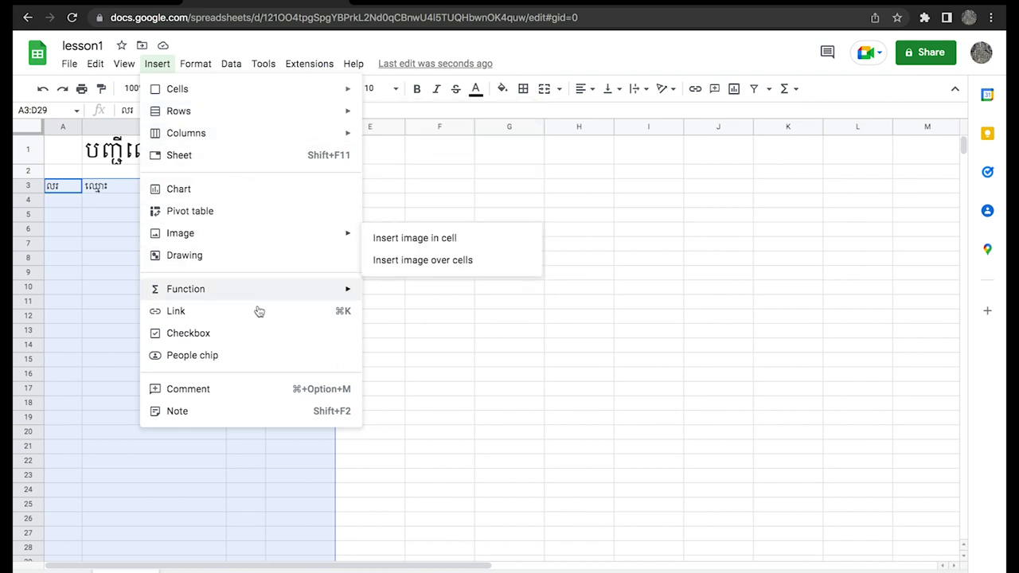
{"action": "left_click", "coordinate": [559, 49]}
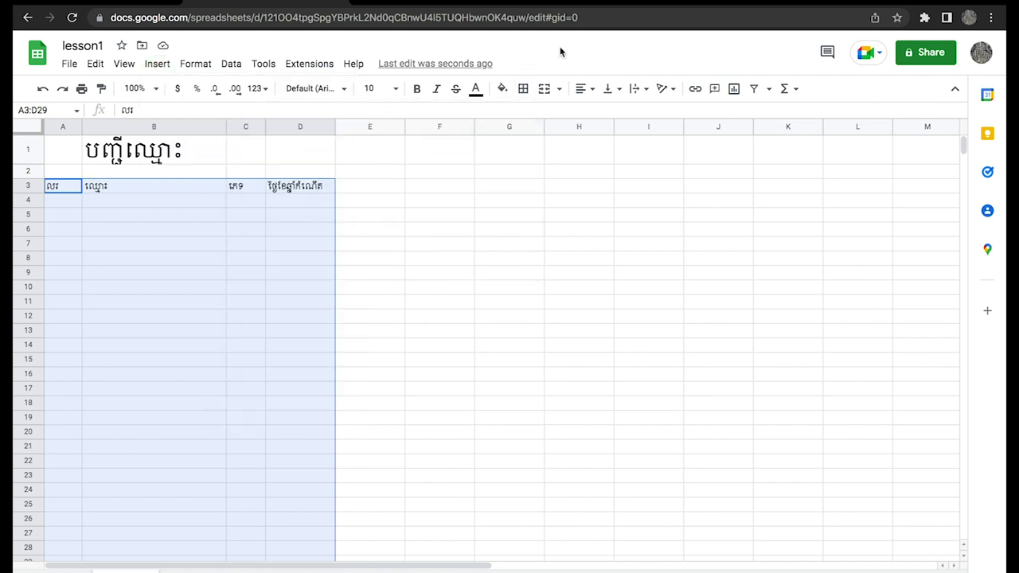
{"action": "left_click", "coordinate": [522, 89]}
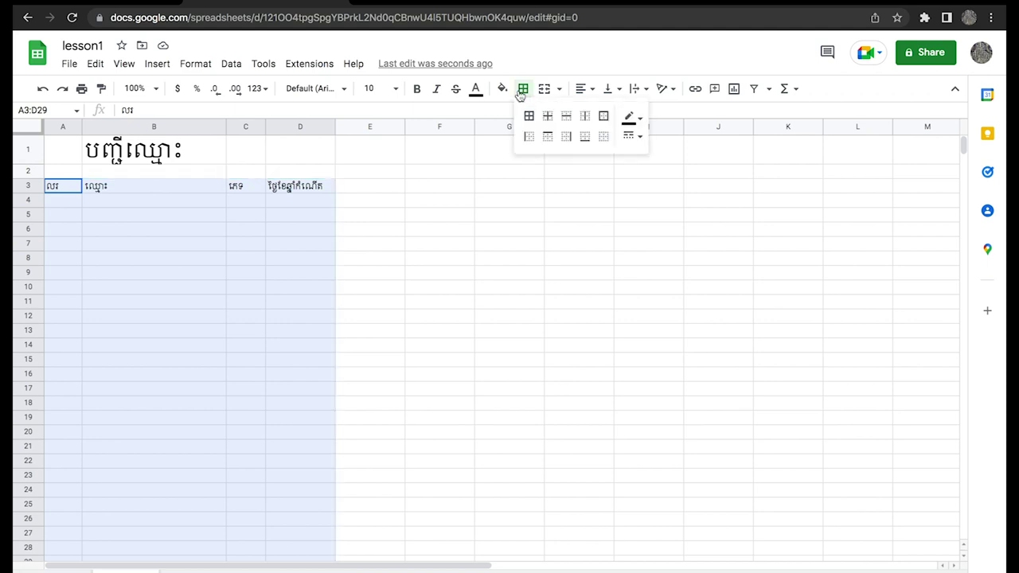
{"action": "left_click", "coordinate": [529, 116]}
{"action": "left_click", "coordinate": [511, 304]}
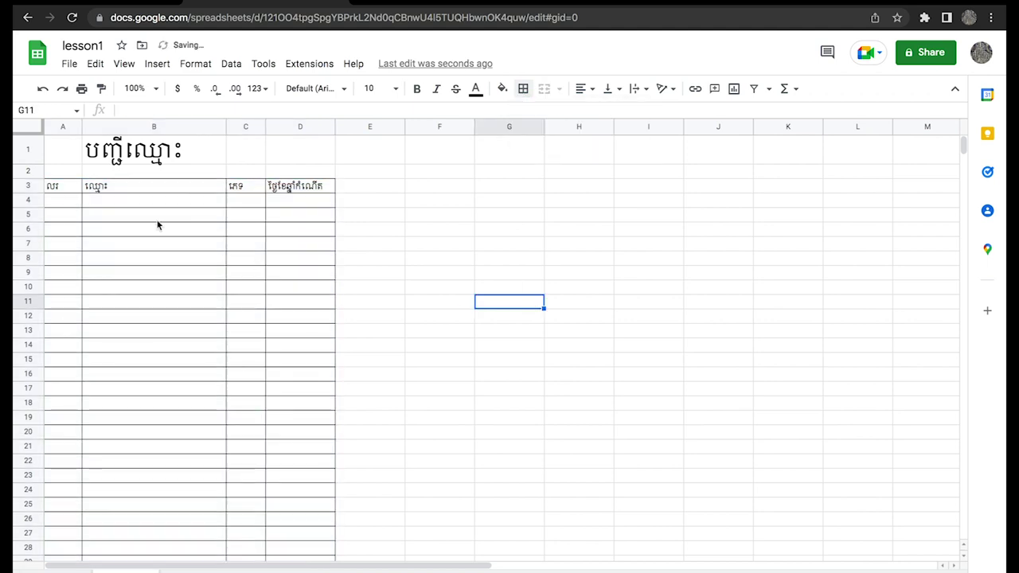
Step: Select the header row A3:D3
{"action": "left_click", "coordinate": [141, 201]}
{"action": "left_click", "coordinate": [145, 191]}
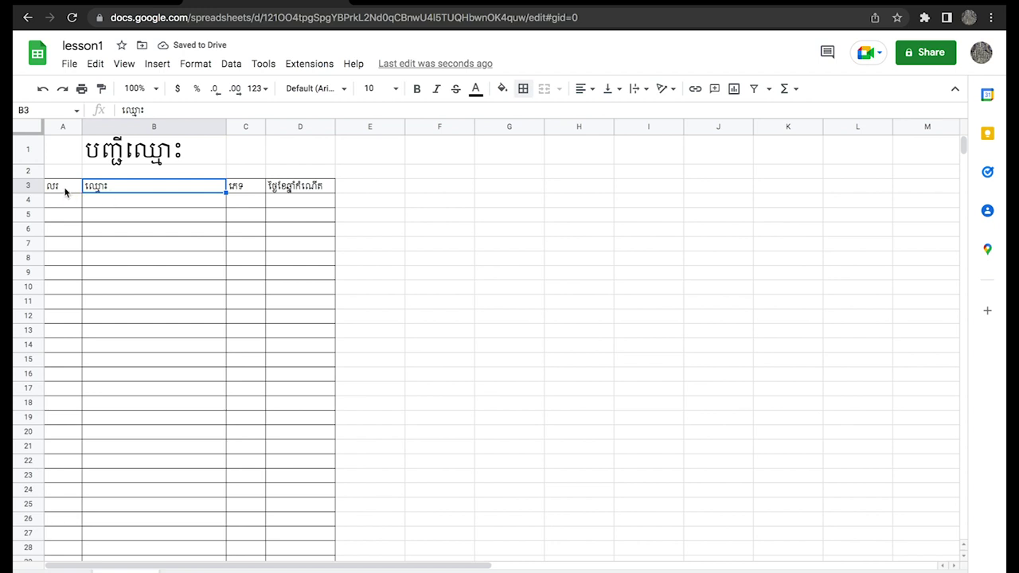
{"action": "left_click_drag", "start_coordinate": [65, 189], "coordinate": [287, 189]}
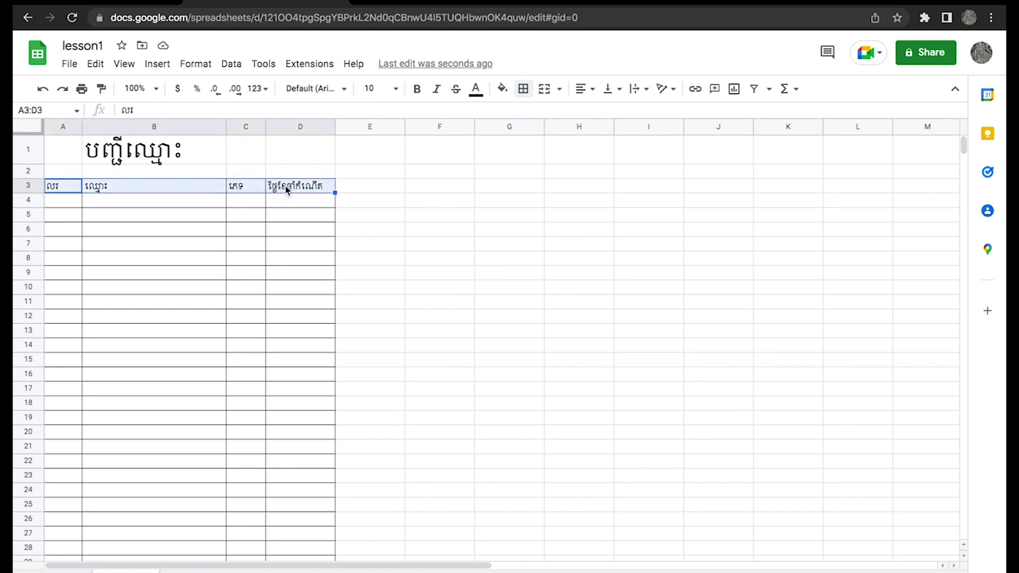
Step: Set the A3:D3 header labels to 14 pt after briefly trying 24
{"action": "left_click", "coordinate": [378, 87]}
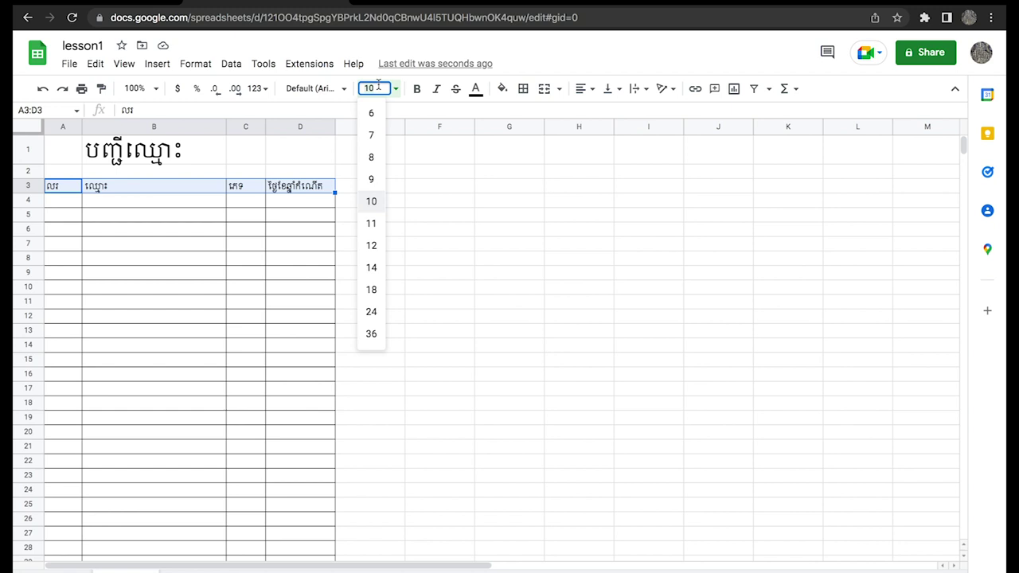
{"action": "type", "text": "១"}
{"action": "key", "text": "BackSpace"}
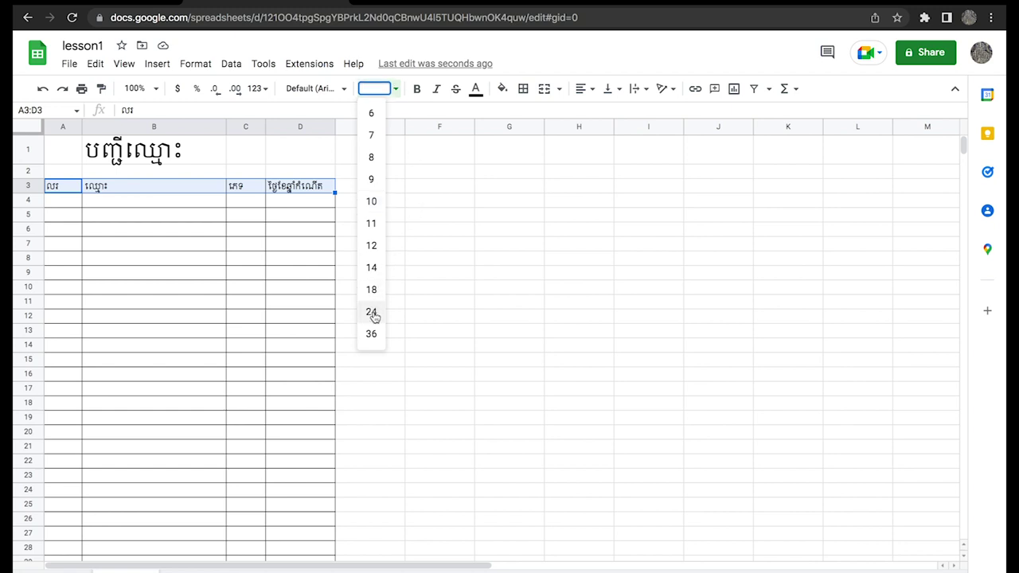
{"action": "left_click", "coordinate": [372, 312]}
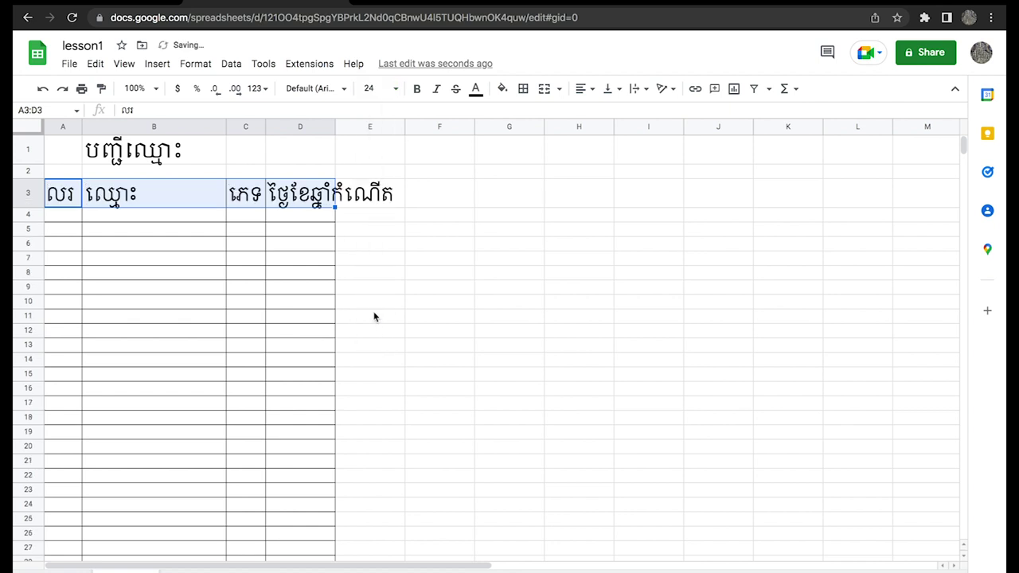
{"action": "left_click", "coordinate": [396, 89]}
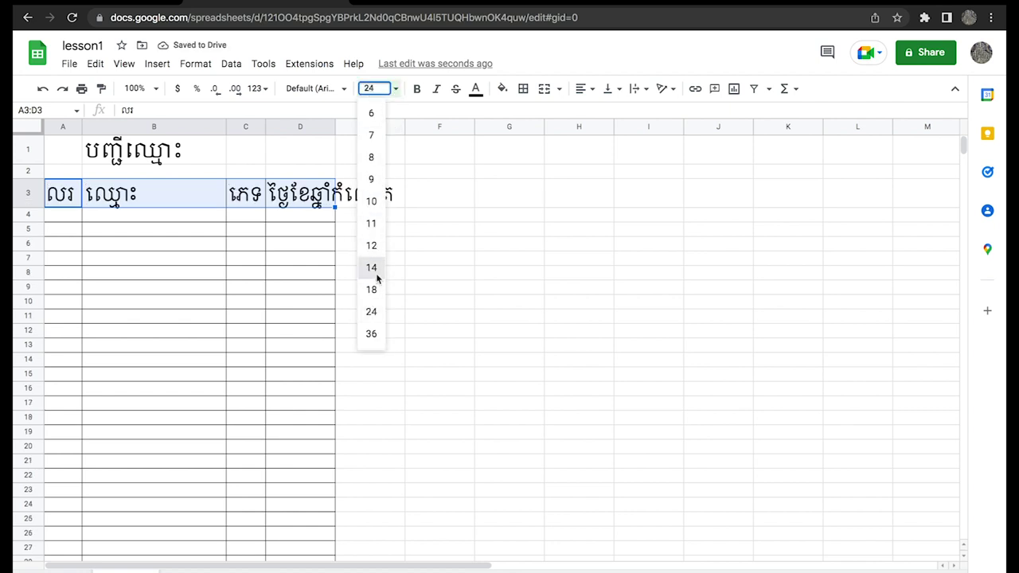
{"action": "left_click", "coordinate": [377, 279]}
{"action": "left_click", "coordinate": [553, 263]}
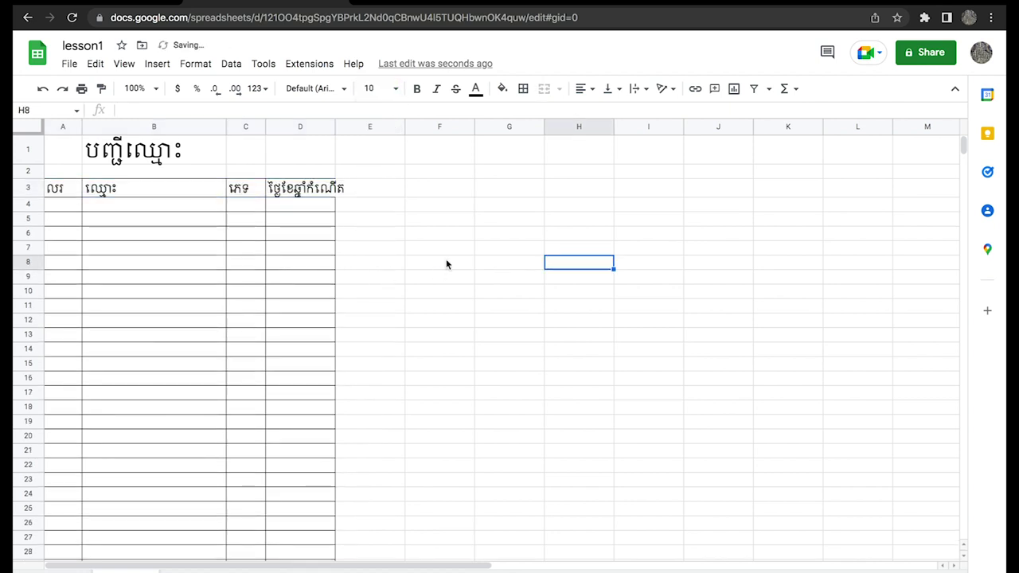
Step: Type a Khmer digit in A4, then clear it and return to A4
{"action": "left_click", "coordinate": [63, 207]}
{"action": "type", "text": "១"}
{"action": "key", "text": "BackSpace"}
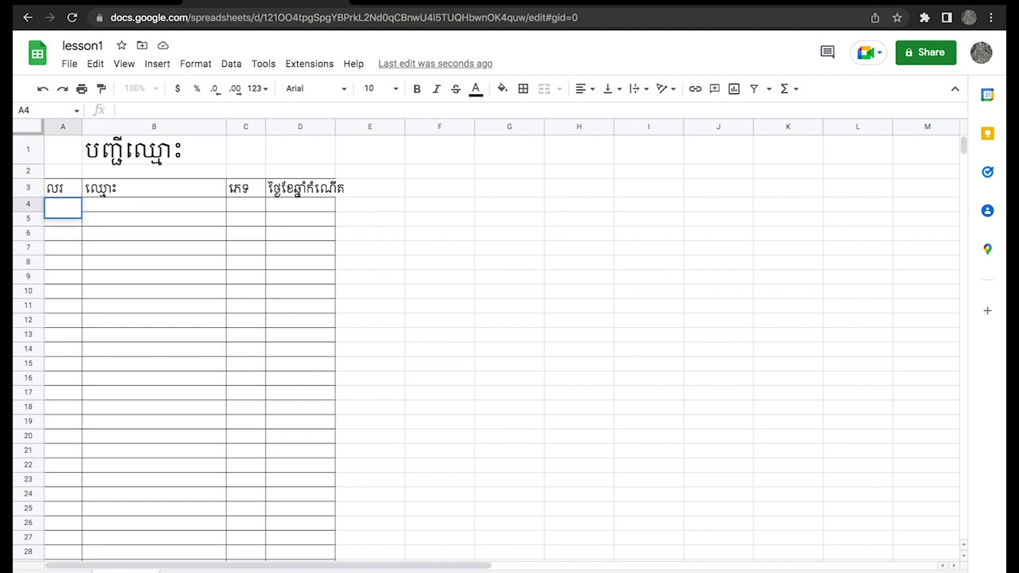
{"action": "key", "text": "Return"}
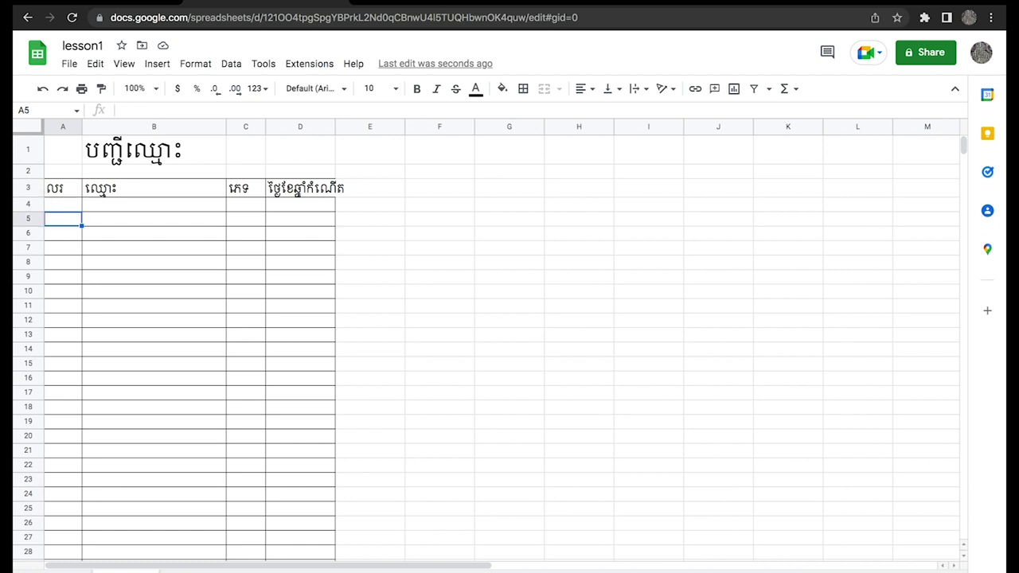
{"action": "left_click", "coordinate": [73, 207]}
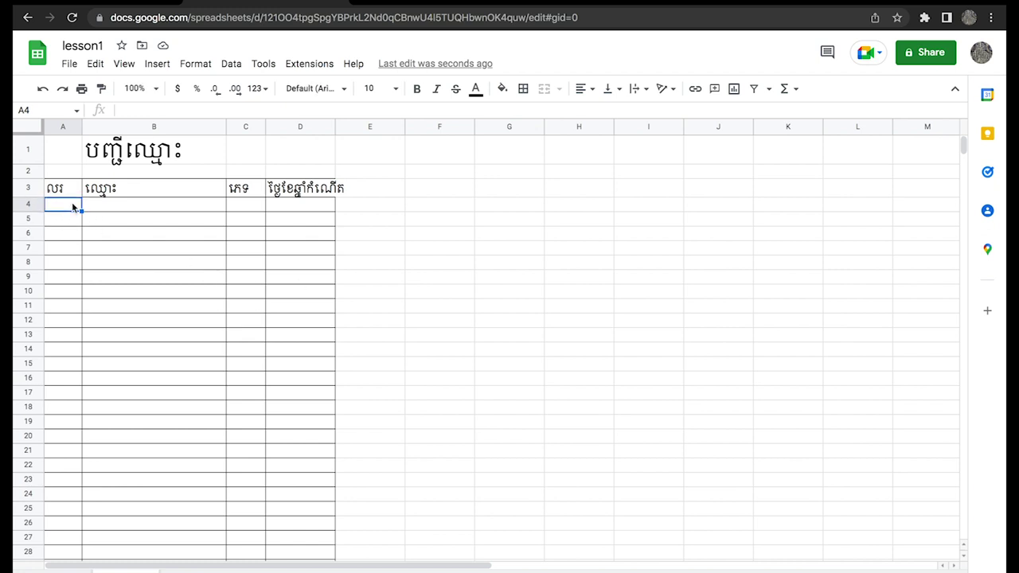
Step: Enter 1 in cell A4
{"action": "type", "text": "1"}
{"action": "key", "text": "Return"}
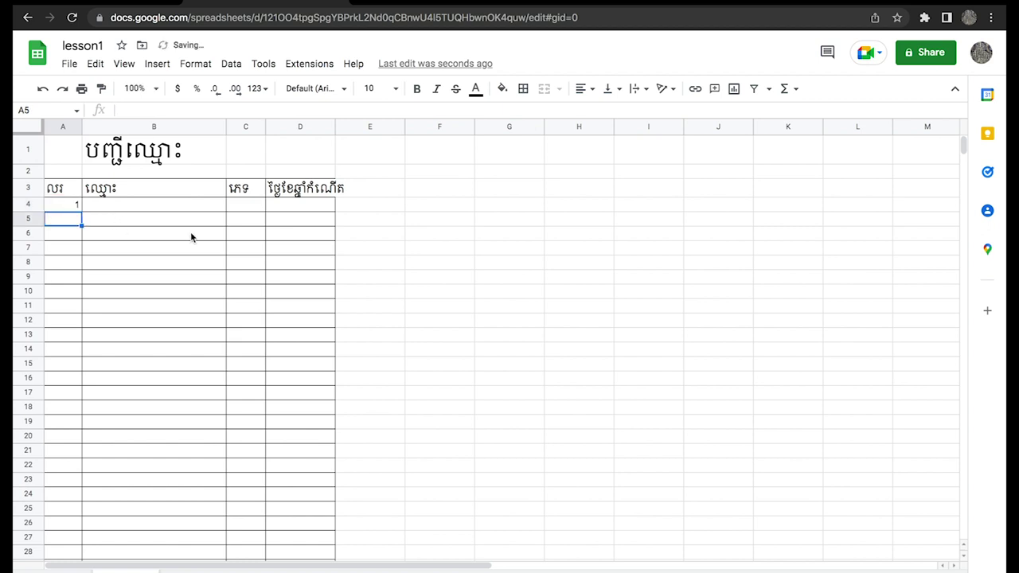
{"action": "left_click", "coordinate": [67, 208]}
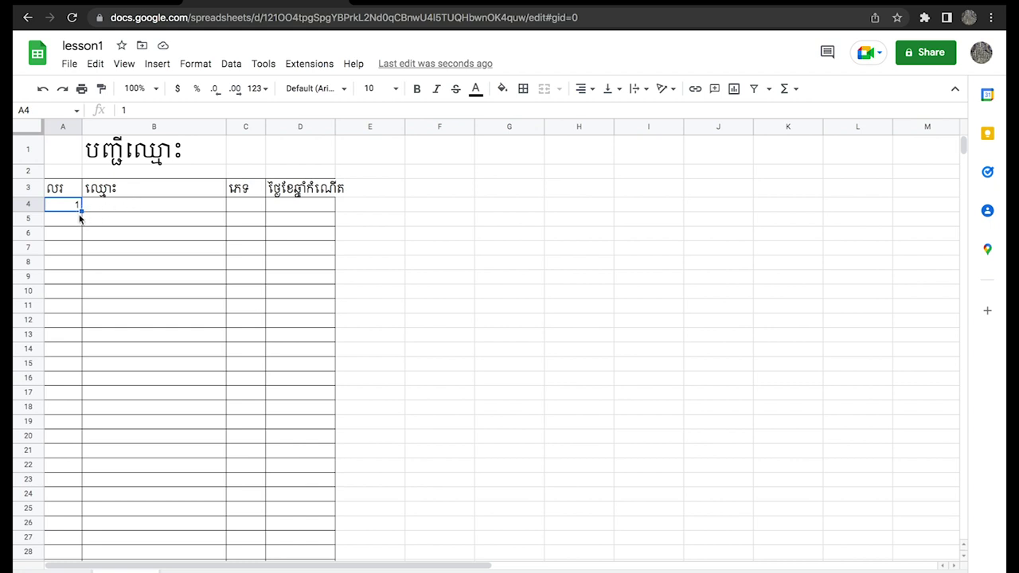
Step: Type 2 in A5 and clear it, then copy the 1 down column A to A28
{"action": "left_click", "coordinate": [78, 224]}
{"action": "type", "text": "2"}
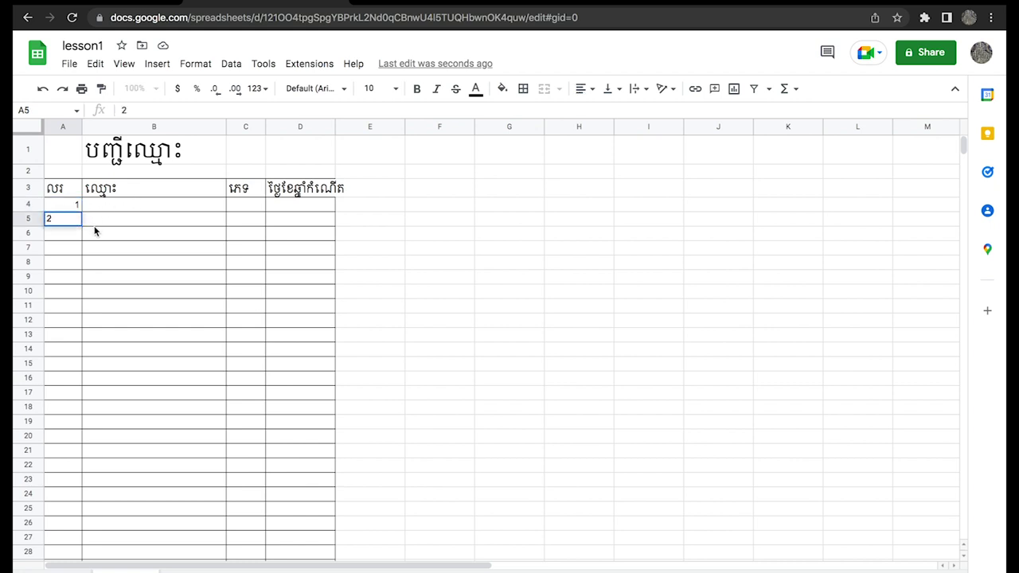
{"action": "key", "text": "Return"}
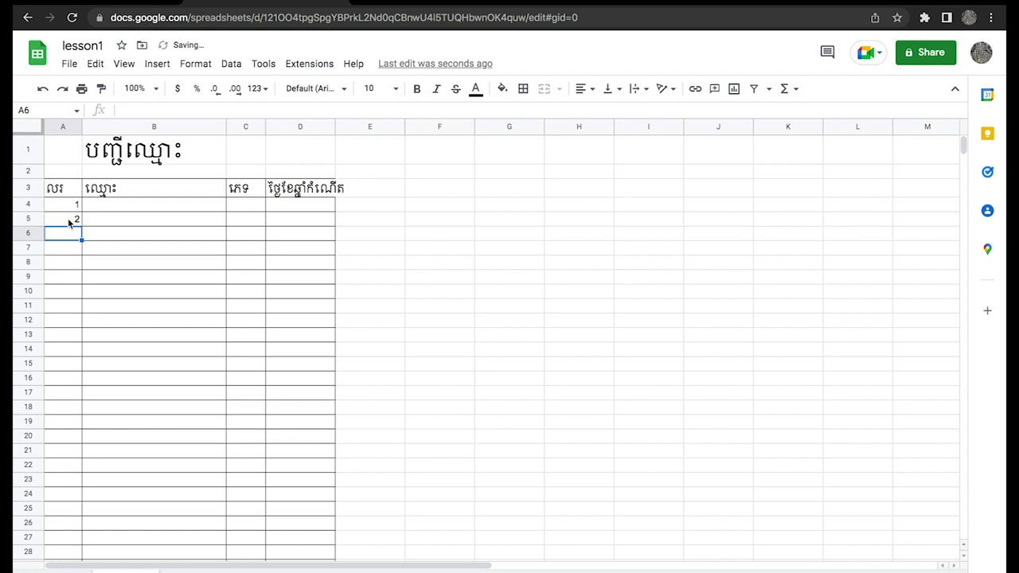
{"action": "left_click", "coordinate": [70, 223]}
{"action": "key", "text": "Delete"}
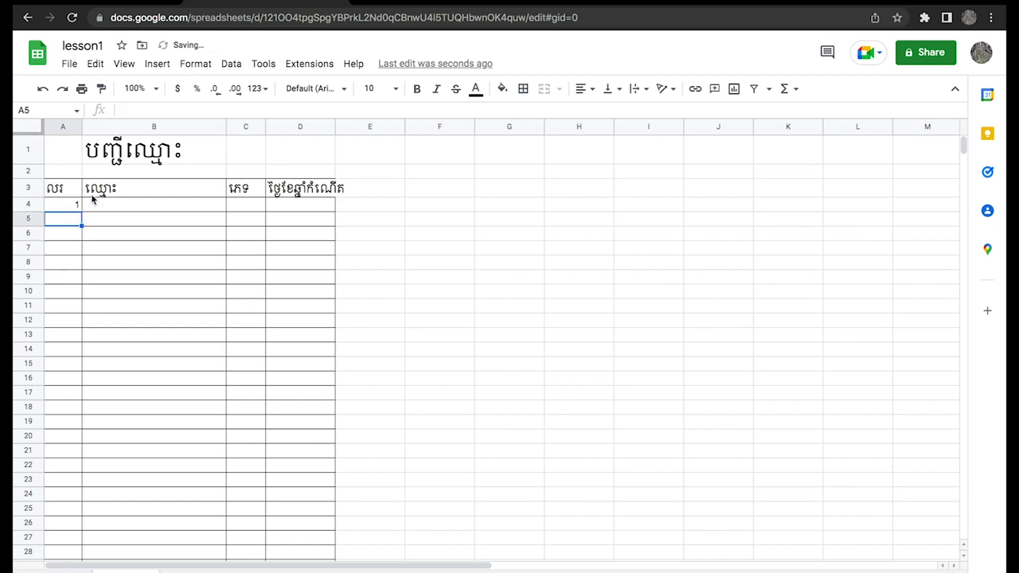
{"action": "left_click", "coordinate": [72, 206]}
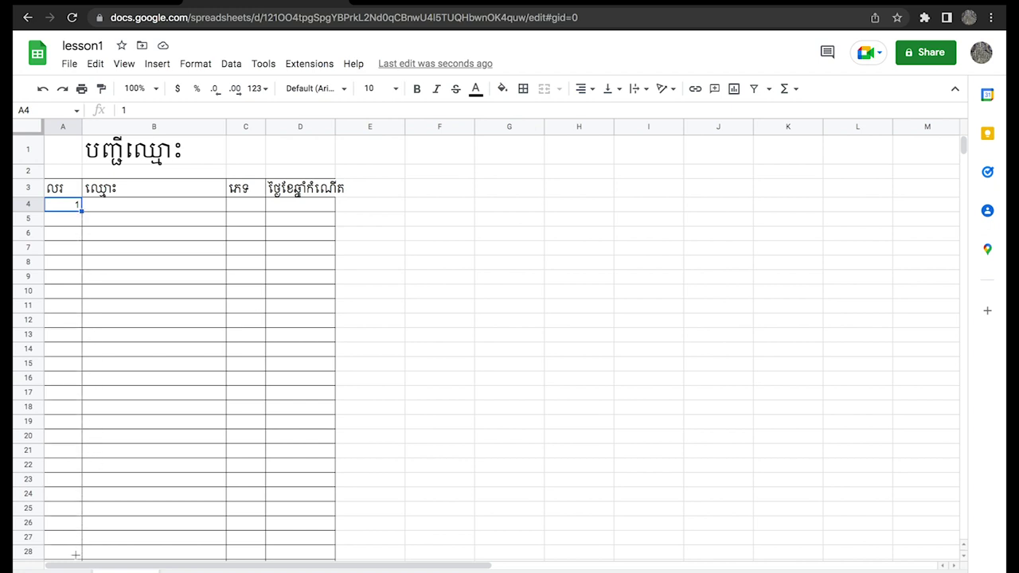
{"action": "left_click_drag", "start_coordinate": [76, 555], "coordinate": [76, 555]}
Step: Undo the copied 1s and the trial 1–8 and 1–23 series, keeping only 1 in A4
{"action": "scroll", "coordinate": [76, 558], "scroll_direction": "down", "scroll_amount": 3}
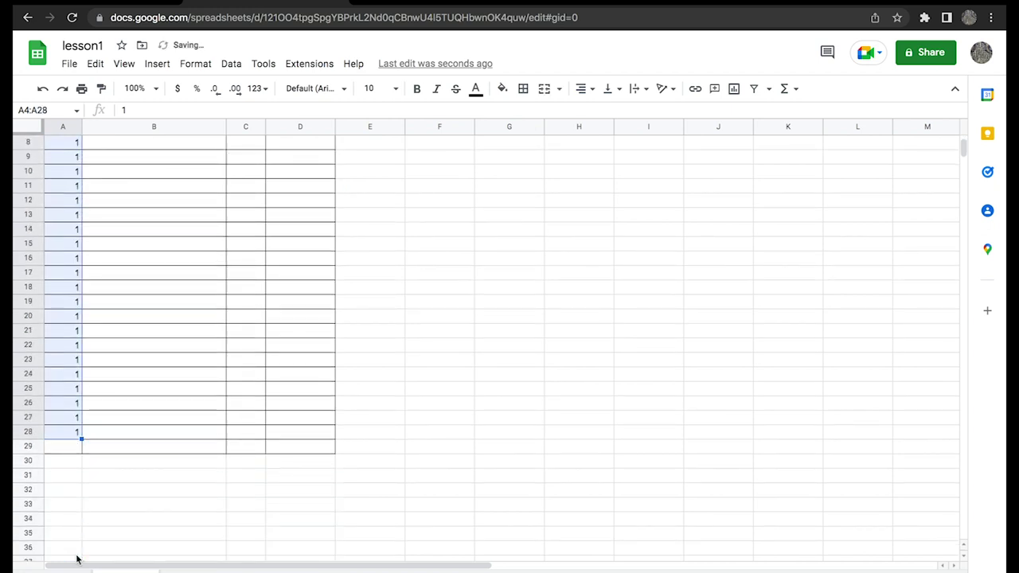
{"action": "key", "text": "ctrl+z"}
{"action": "scroll", "coordinate": [76, 557], "scroll_direction": "up", "scroll_amount": 3}
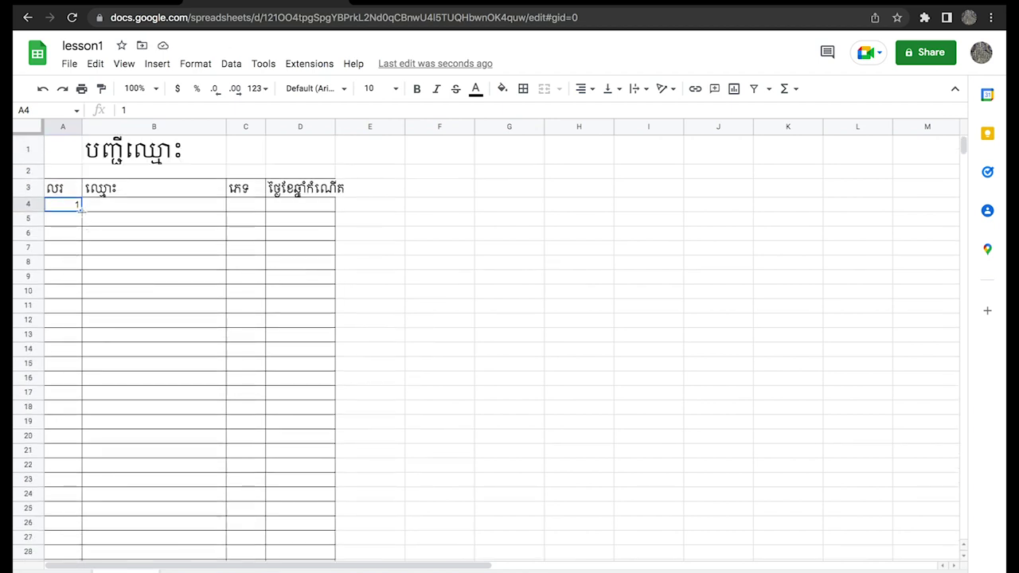
{"action": "left_click_drag", "start_coordinate": [81, 210], "coordinate": [63, 312]}
{"action": "key", "text": "ctrl+z"}
{"action": "left_click_drag", "start_coordinate": [81, 210], "coordinate": [65, 540]}
{"action": "scroll", "coordinate": [65, 540], "scroll_direction": "down", "scroll_amount": 3}
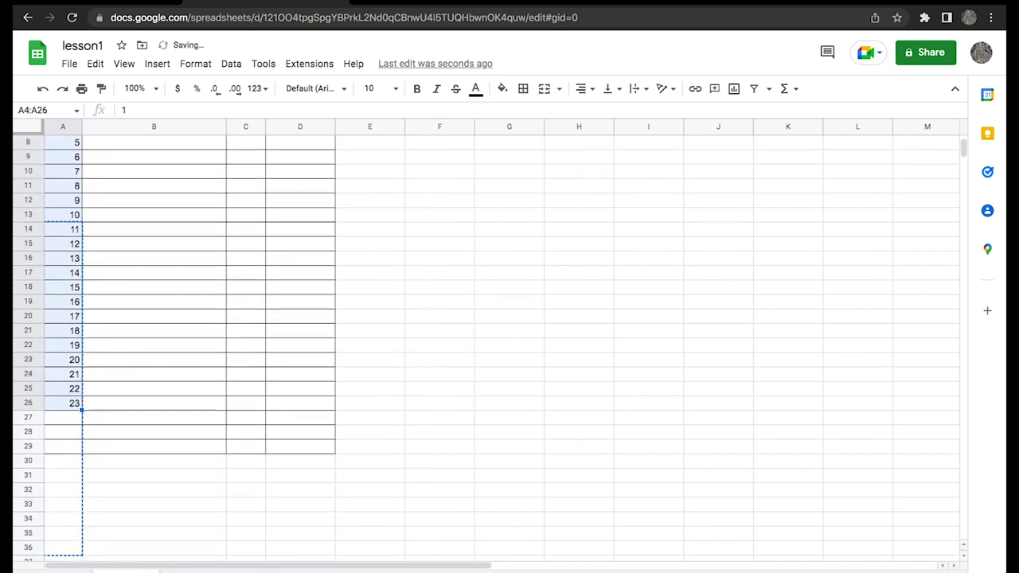
{"action": "key", "text": "ctrl+v"}
{"action": "key", "text": "ctrl+z"}
{"action": "scroll", "coordinate": [113, 285], "scroll_direction": "up", "scroll_amount": 2}
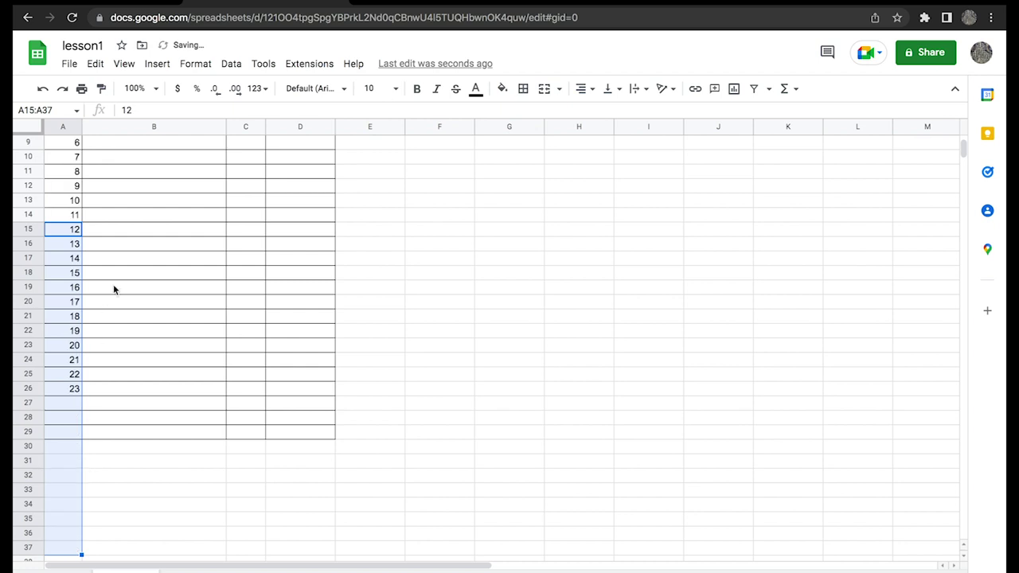
{"action": "left_click", "coordinate": [156, 360]}
{"action": "scroll", "coordinate": [155, 360], "scroll_direction": "up", "scroll_amount": 5}
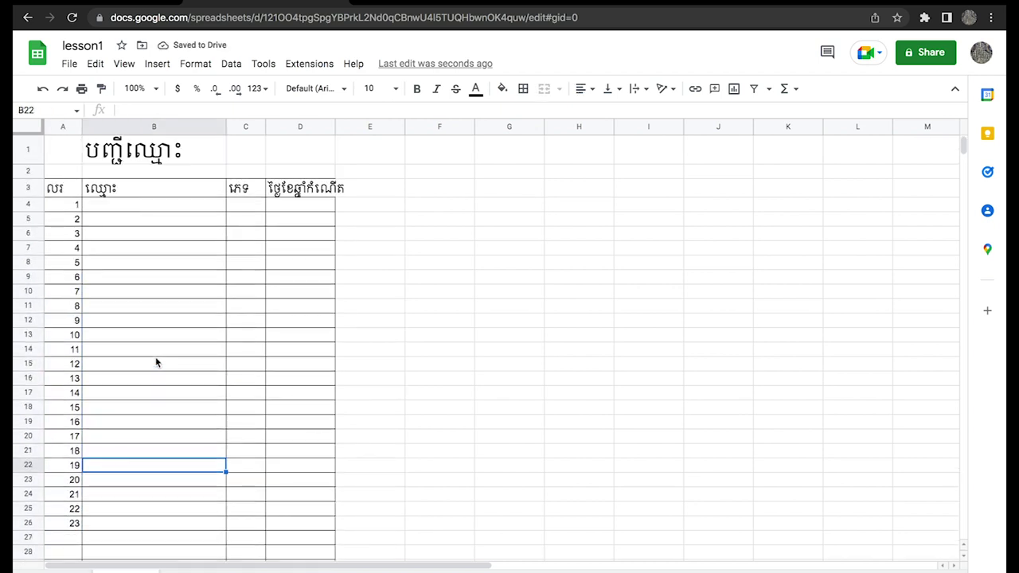
{"action": "key", "text": "ctrl+z"}
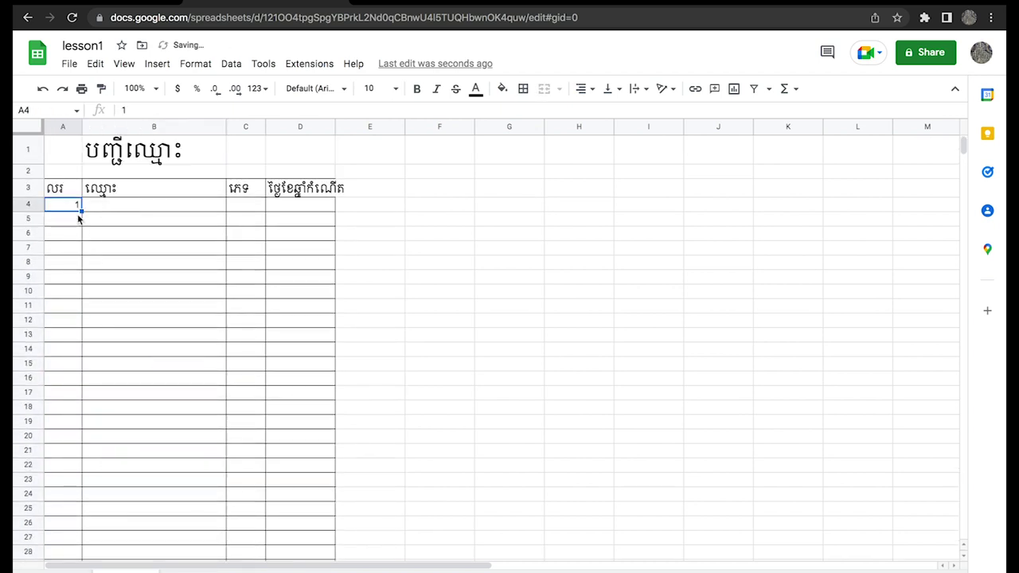
Step: Enter 2 in A5 and select A4 down to A29
{"action": "left_click", "coordinate": [77, 219]}
{"action": "type", "text": "2"}
{"action": "left_click", "coordinate": [133, 235]}
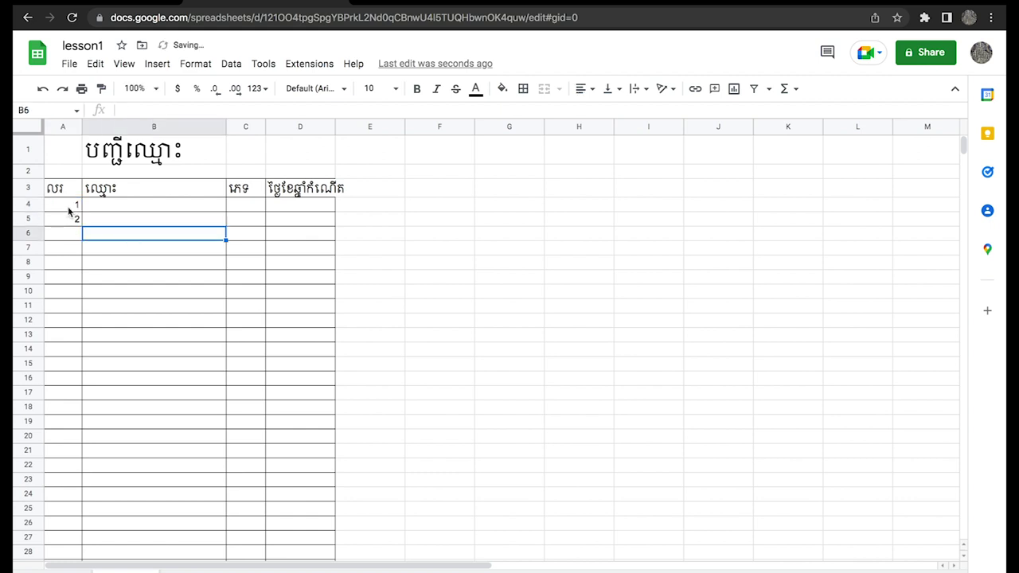
{"action": "left_click", "coordinate": [68, 206]}
{"action": "scroll", "coordinate": [78, 422], "scroll_direction": "down", "scroll_amount": 3}
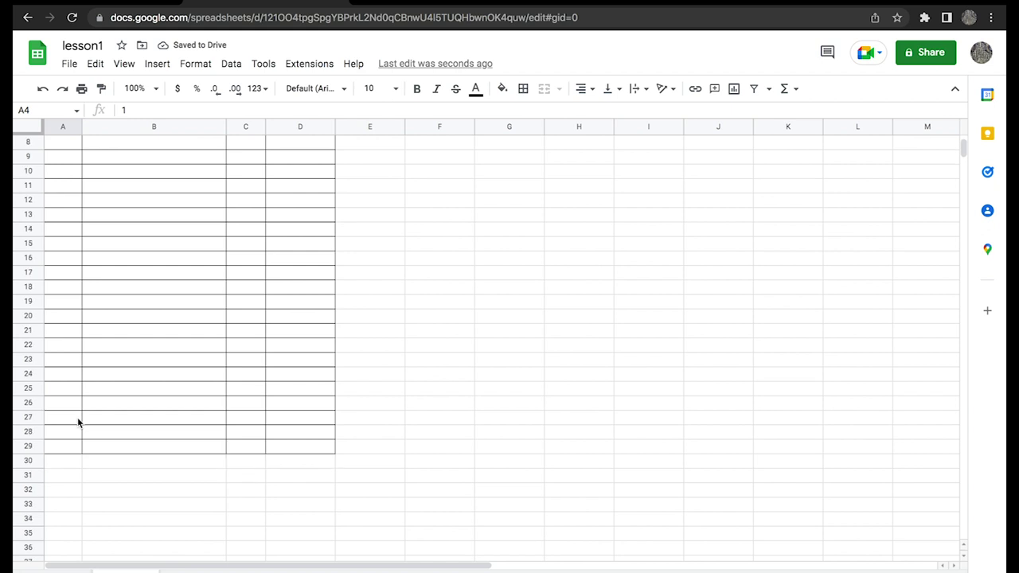
{"action": "left_click", "coordinate": [68, 453], "text": "shift"}
{"action": "scroll", "coordinate": [68, 454], "scroll_direction": "up", "scroll_amount": 3}
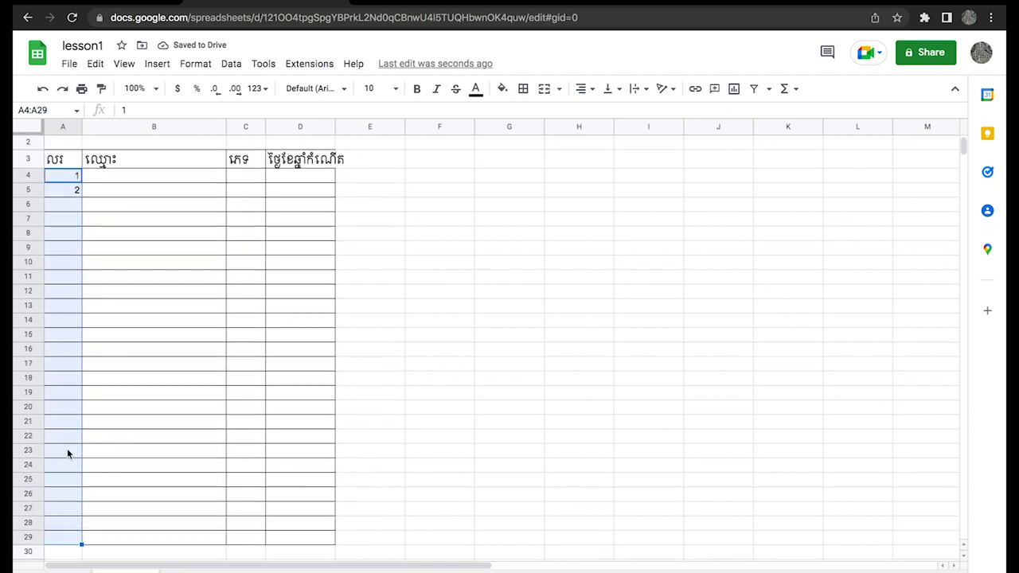
Step: Fill A5:A29 with 2 using Ctrl+D, undoing the fill both times
{"action": "right_click", "coordinate": [68, 341]}
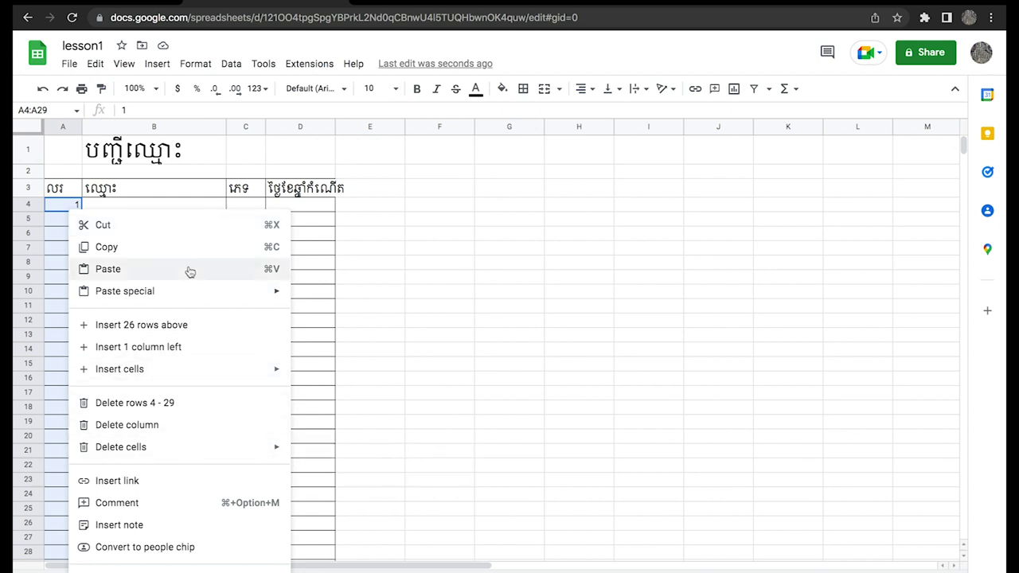
{"action": "left_click", "coordinate": [59, 221]}
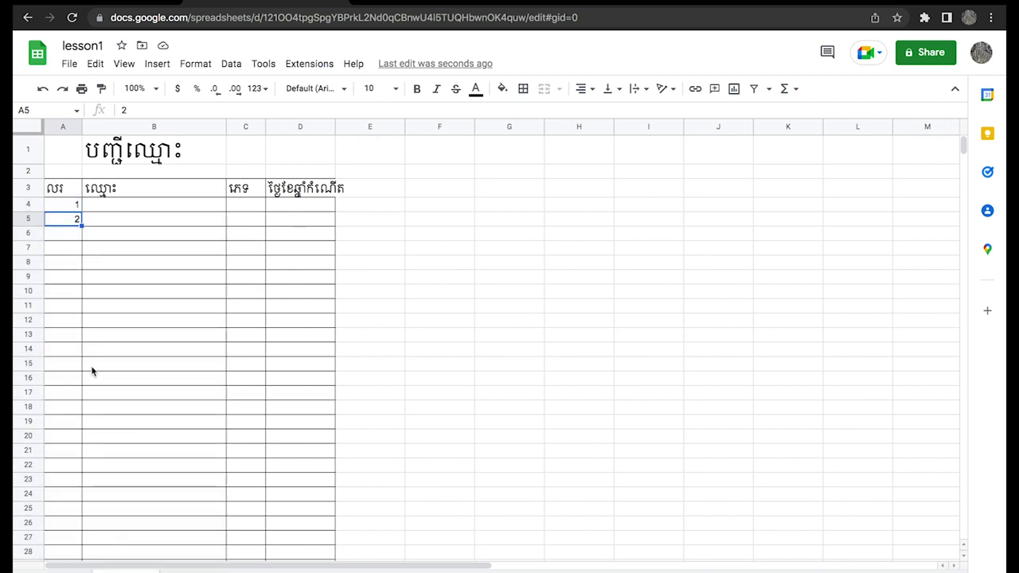
{"action": "scroll", "coordinate": [91, 368], "scroll_direction": "down", "scroll_amount": 2}
{"action": "left_click", "coordinate": [64, 476], "text": "shift"}
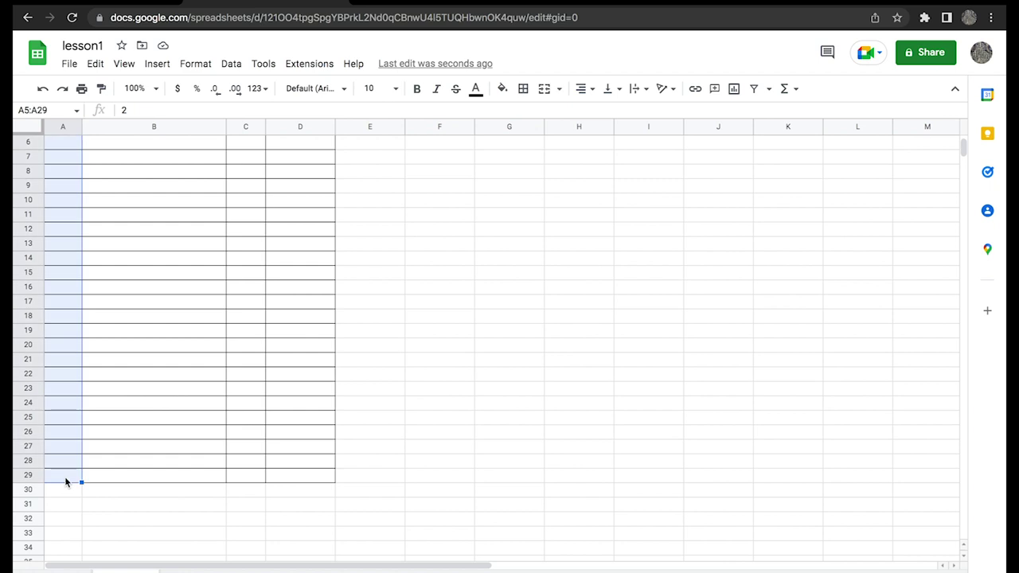
{"action": "scroll", "coordinate": [65, 476], "scroll_direction": "up", "scroll_amount": 2}
{"action": "key", "text": "ctrl+d"}
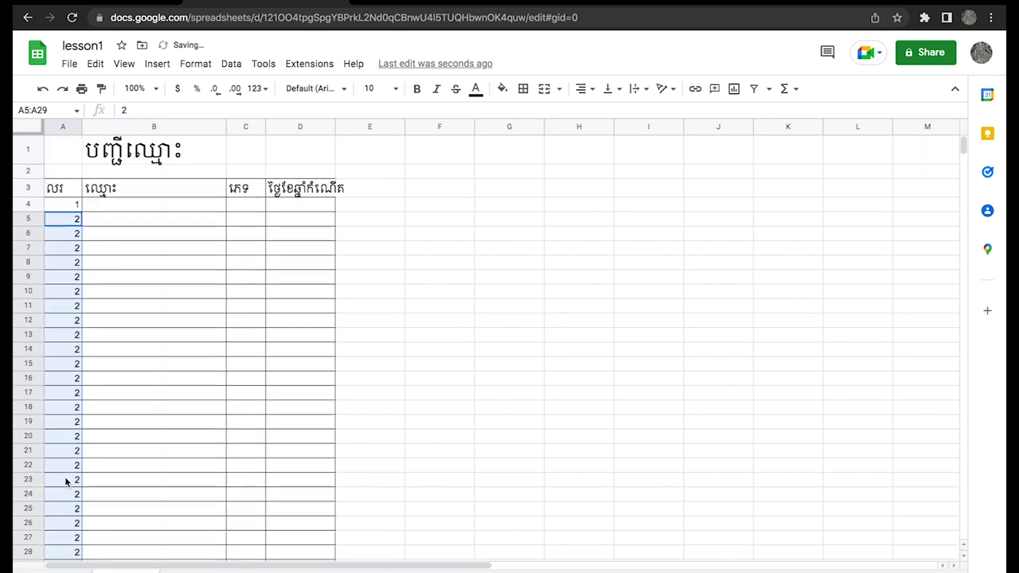
{"action": "key", "text": "ctrl+z"}
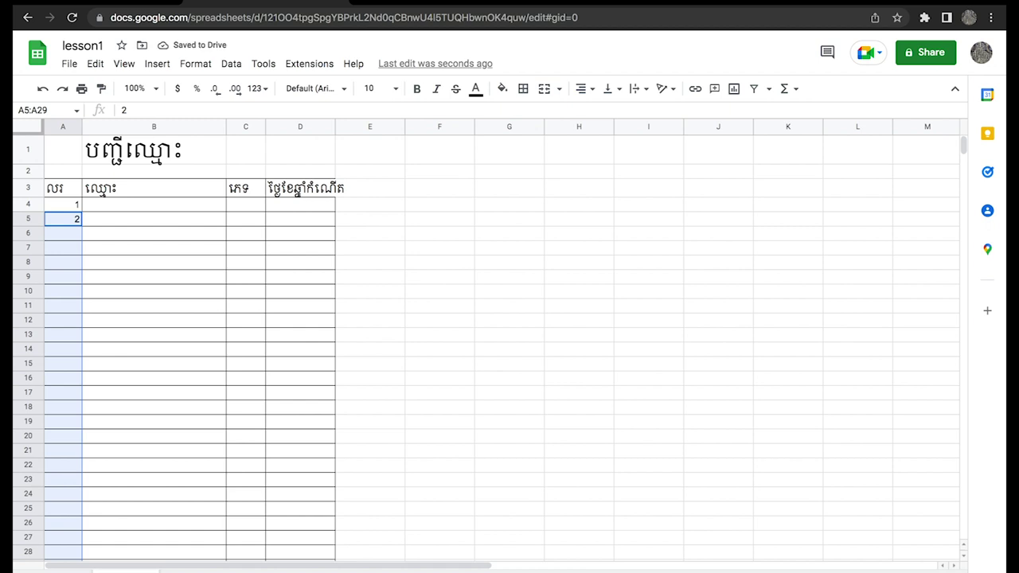
{"action": "key", "text": "ctrl+d"}
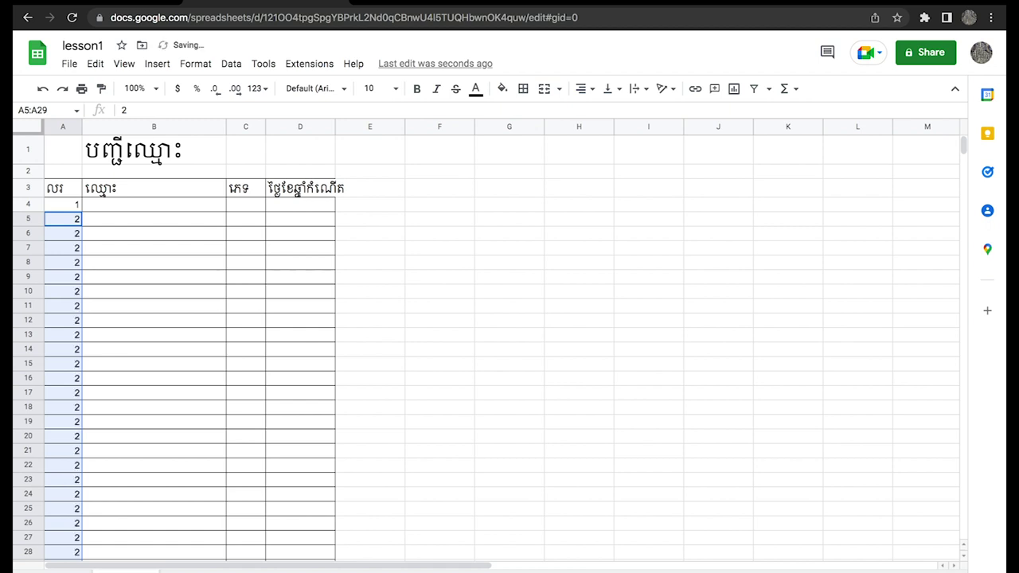
{"action": "key", "text": "ctrl+z"}
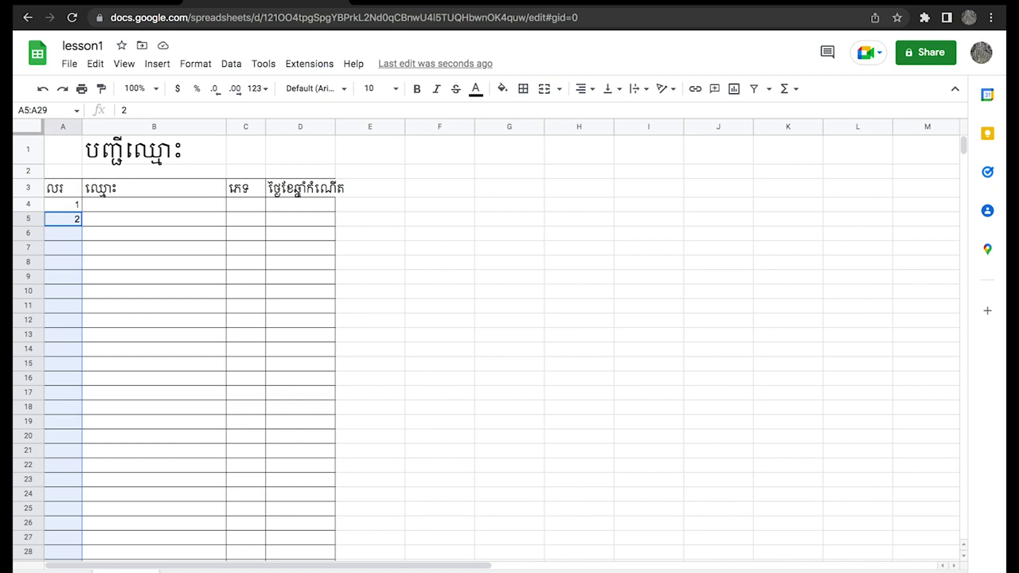
Step: Clear the 2 from A5 and select the 1 in A4
{"action": "key", "text": "shift+Return"}
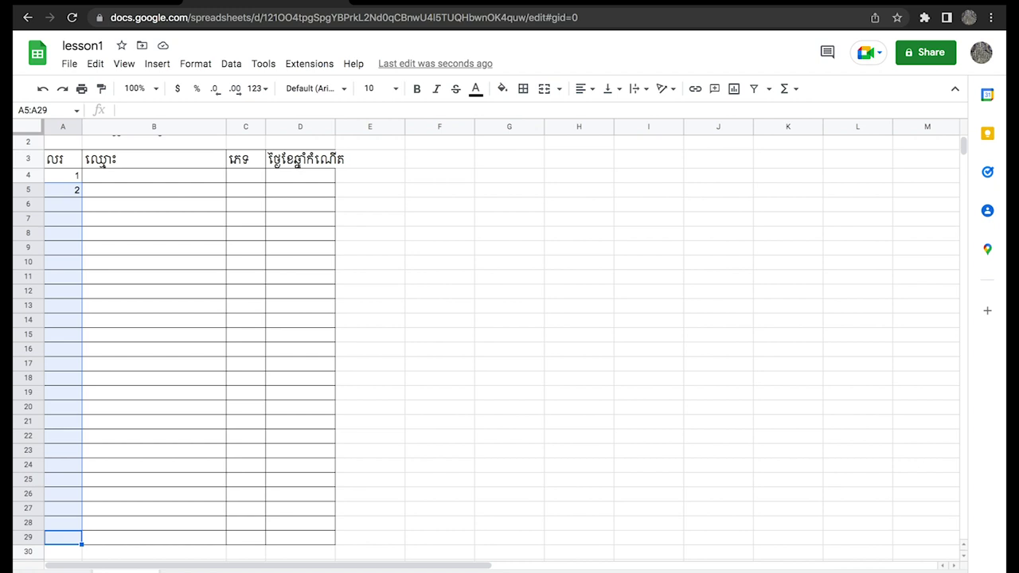
{"action": "key", "text": "ctrl+z"}
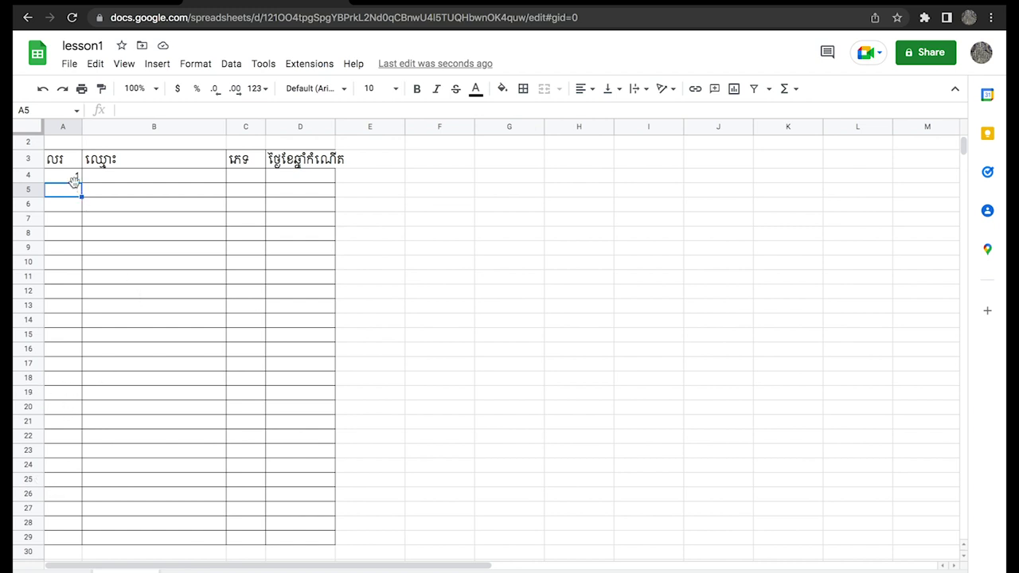
{"action": "left_click", "coordinate": [77, 179]}
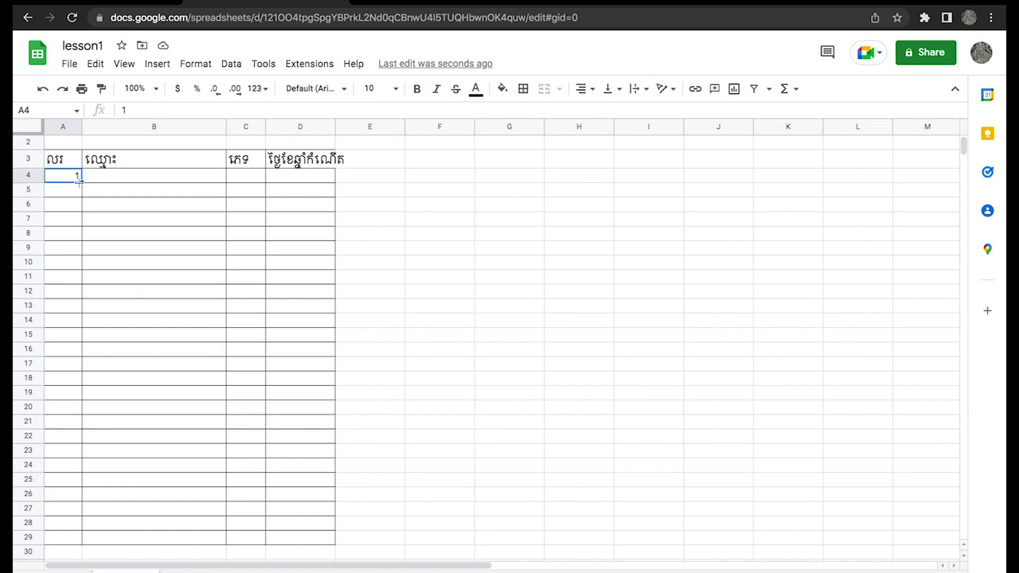
Step: Copy the 1 down column A to rows 11 and 26, undoing each wrong fill
{"action": "left_click_drag", "start_coordinate": [81, 182], "coordinate": [81, 283]}
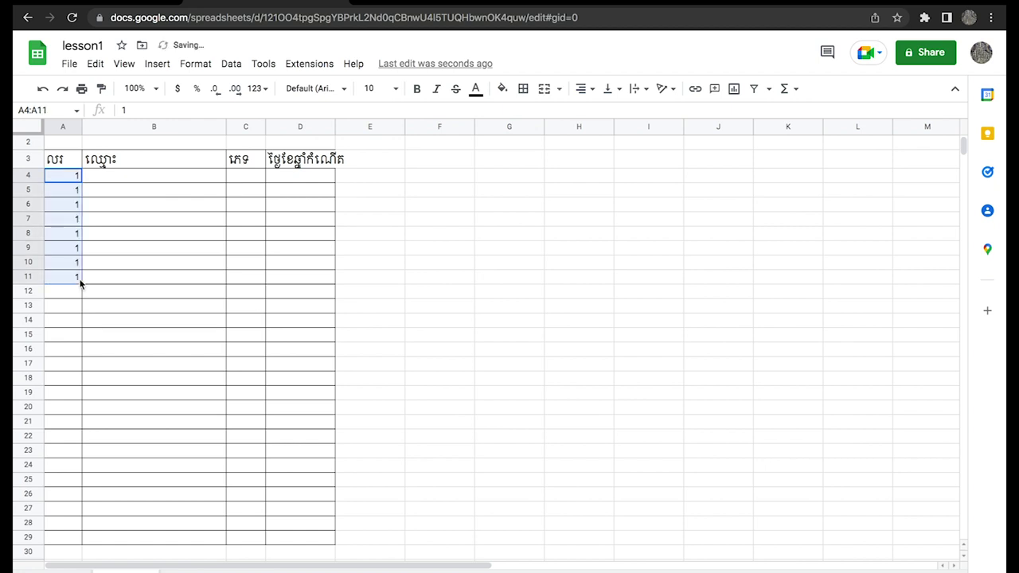
{"action": "key", "text": "ctrl+z"}
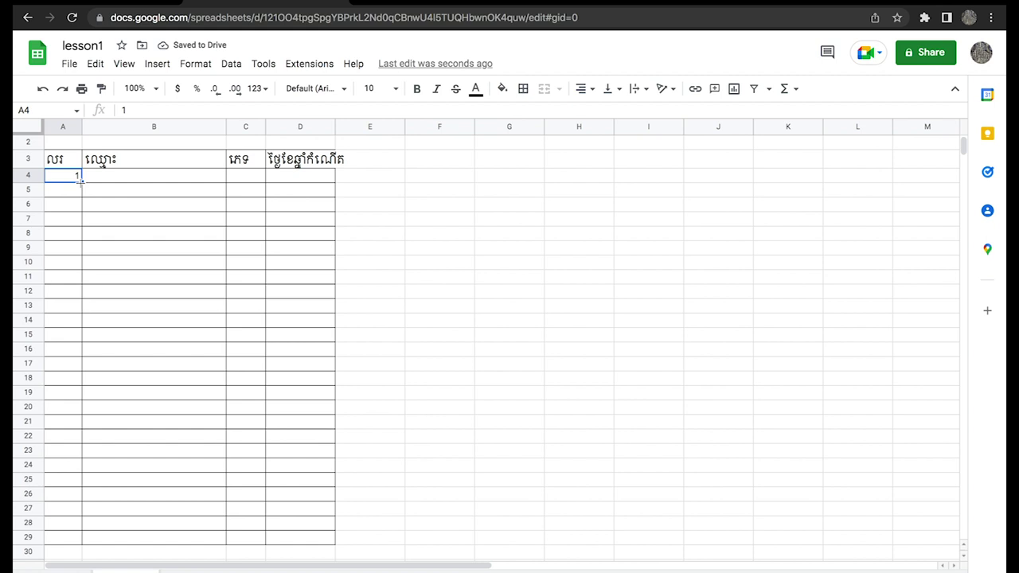
{"action": "left_click_drag", "start_coordinate": [80, 181], "coordinate": [43, 553]}
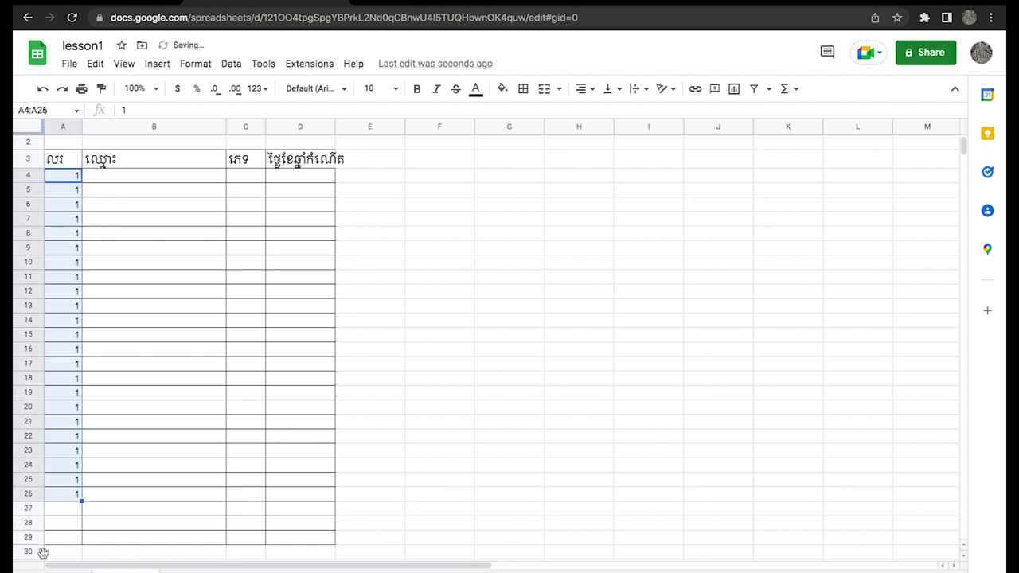
{"action": "scroll", "coordinate": [125, 506], "scroll_direction": "down", "scroll_amount": 1}
{"action": "key", "text": "ctrl+z"}
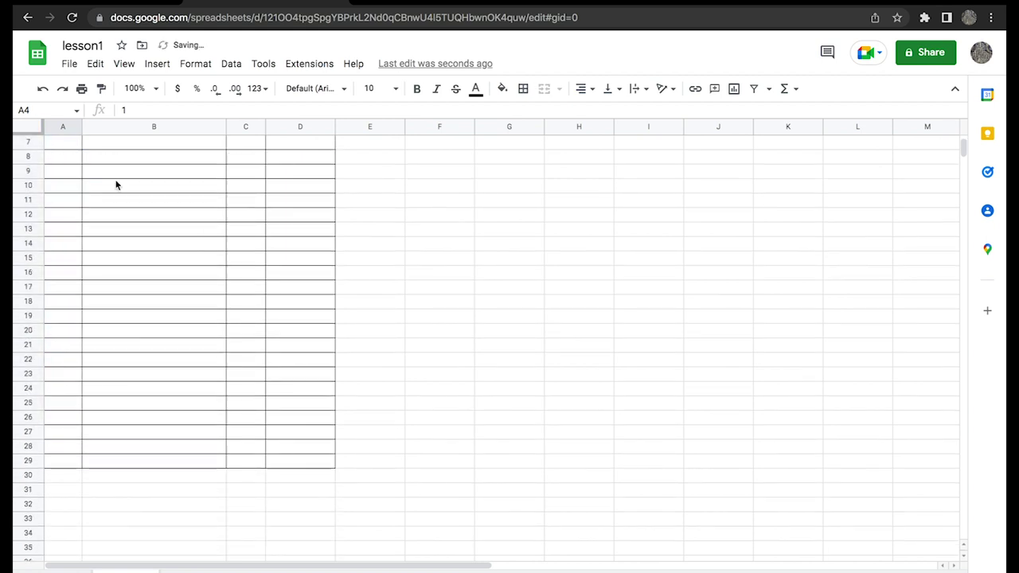
{"action": "scroll", "coordinate": [116, 185], "scroll_direction": "up", "scroll_amount": 2}
{"action": "scroll", "coordinate": [116, 183], "scroll_direction": "up", "scroll_amount": 1}
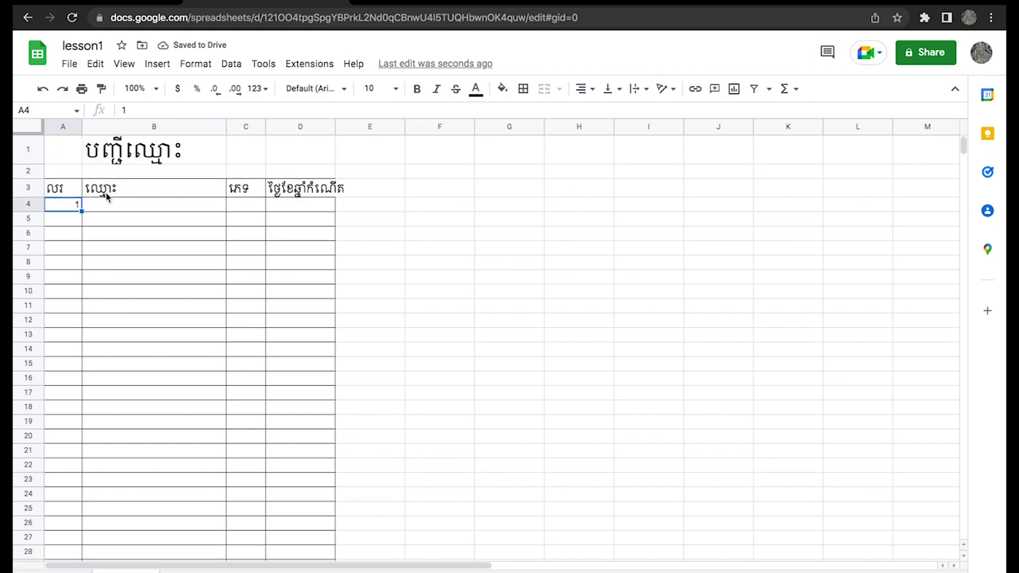
Step: Fill A4:A18 with the series 1–15, then select row 19 below it
{"action": "left_click_drag", "start_coordinate": [81, 209], "coordinate": [66, 407]}
{"action": "left_click", "coordinate": [66, 468]}
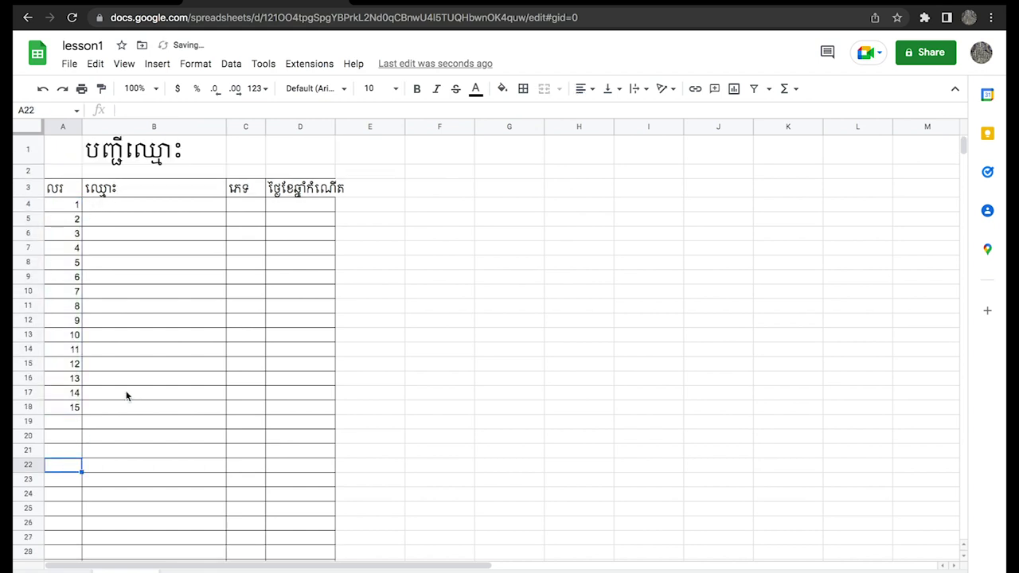
{"action": "scroll", "coordinate": [125, 396], "scroll_direction": "down", "scroll_amount": 1}
{"action": "left_click", "coordinate": [150, 335]}
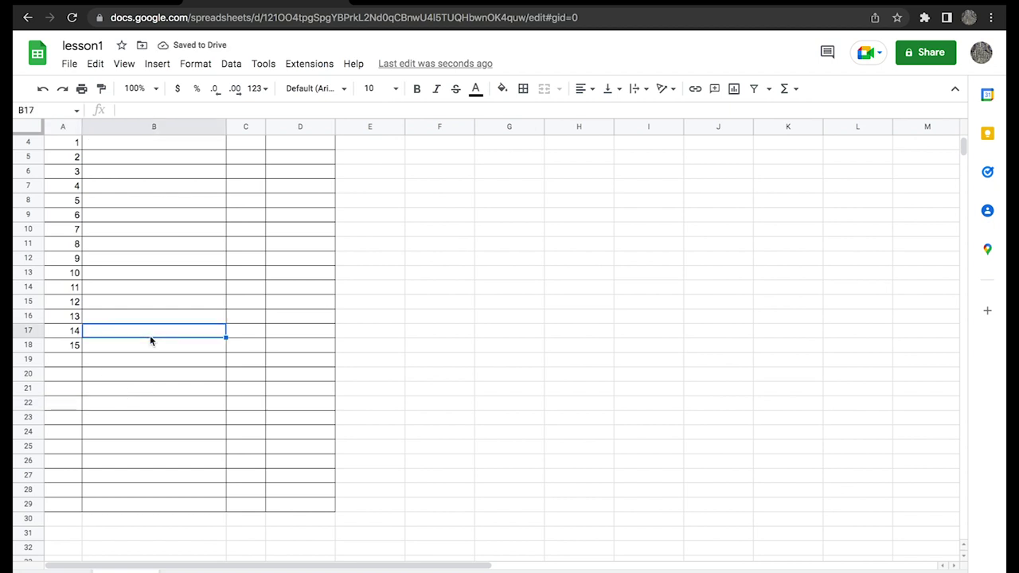
{"action": "left_click", "coordinate": [29, 358]}
{"action": "scroll", "coordinate": [125, 407], "scroll_direction": "down", "scroll_amount": 2}
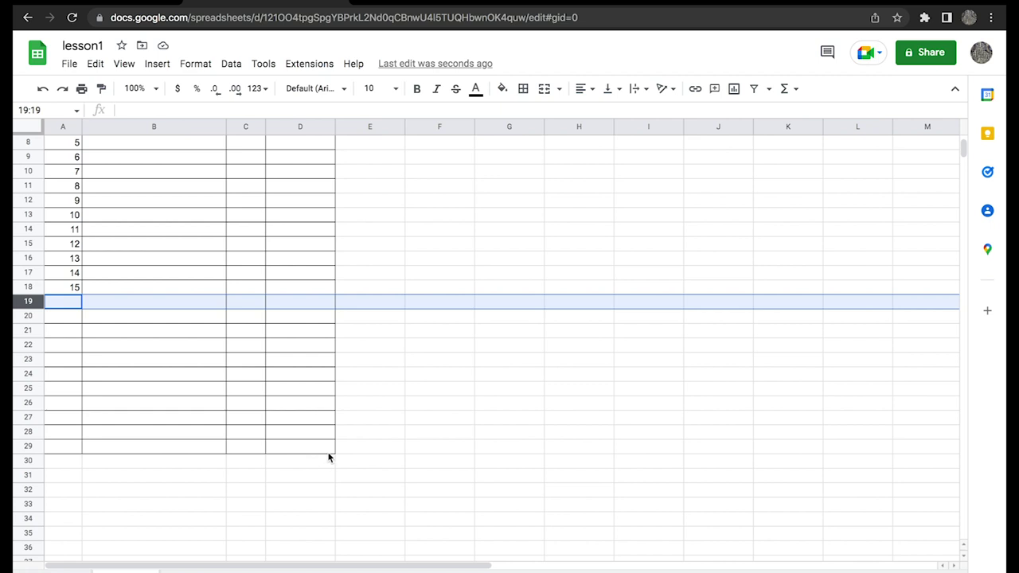
Step: Delete the leftover empty bordered rows 19 to 29
{"action": "left_click", "coordinate": [328, 452], "text": "shift"}
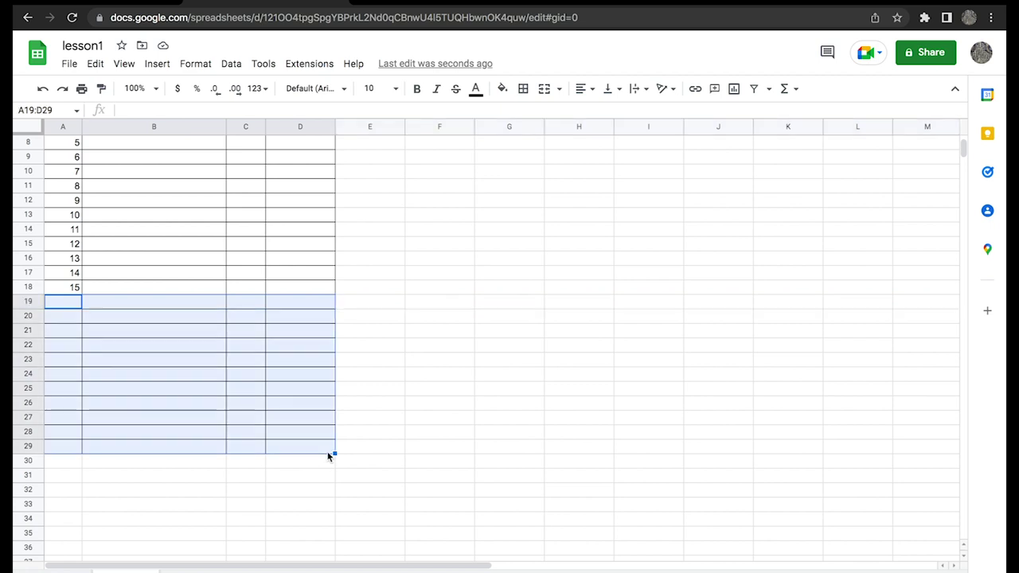
{"action": "right_click", "coordinate": [27, 350]}
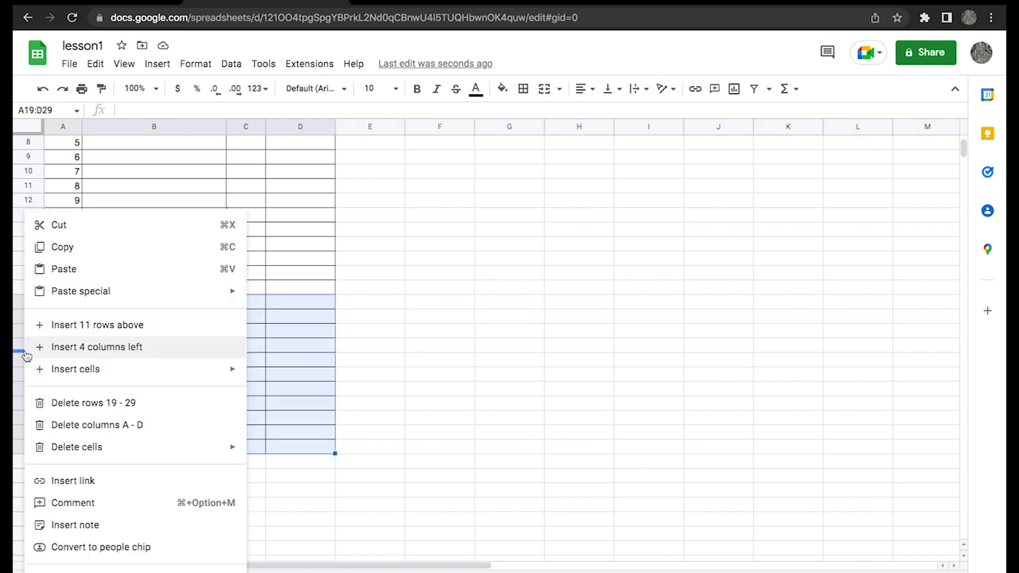
{"action": "left_click", "coordinate": [132, 403]}
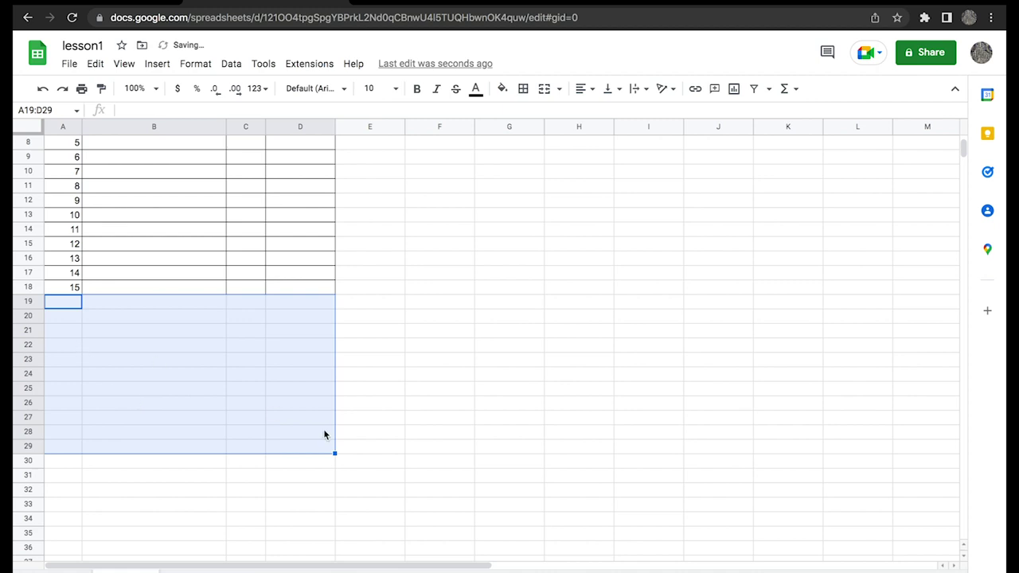
{"action": "left_click", "coordinate": [326, 432]}
{"action": "left_click", "coordinate": [526, 434]}
{"action": "scroll", "coordinate": [537, 446], "scroll_direction": "up", "scroll_amount": 3}
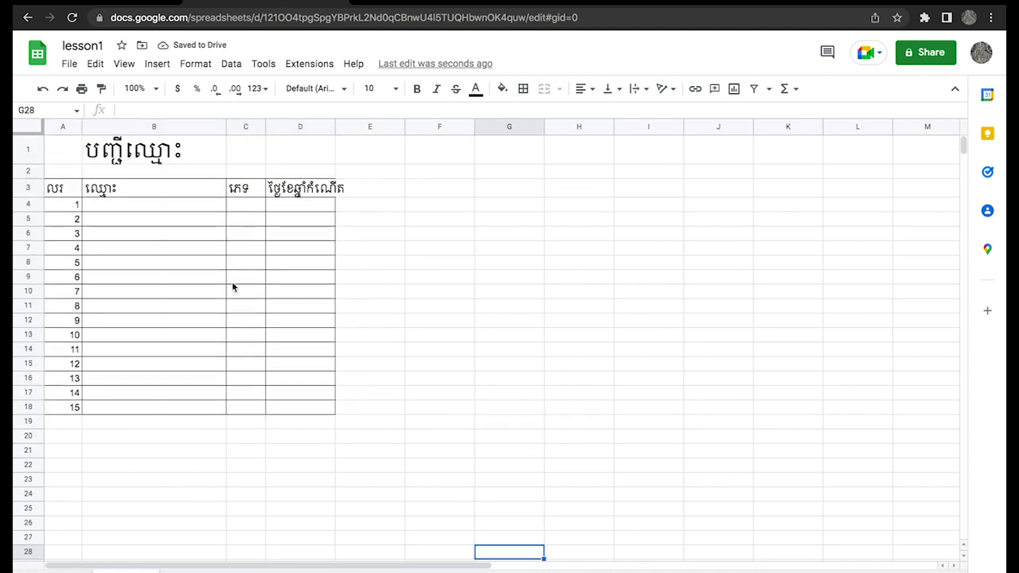
Step: Test entries in cells B4 and C4, then erase them
{"action": "left_click", "coordinate": [184, 210]}
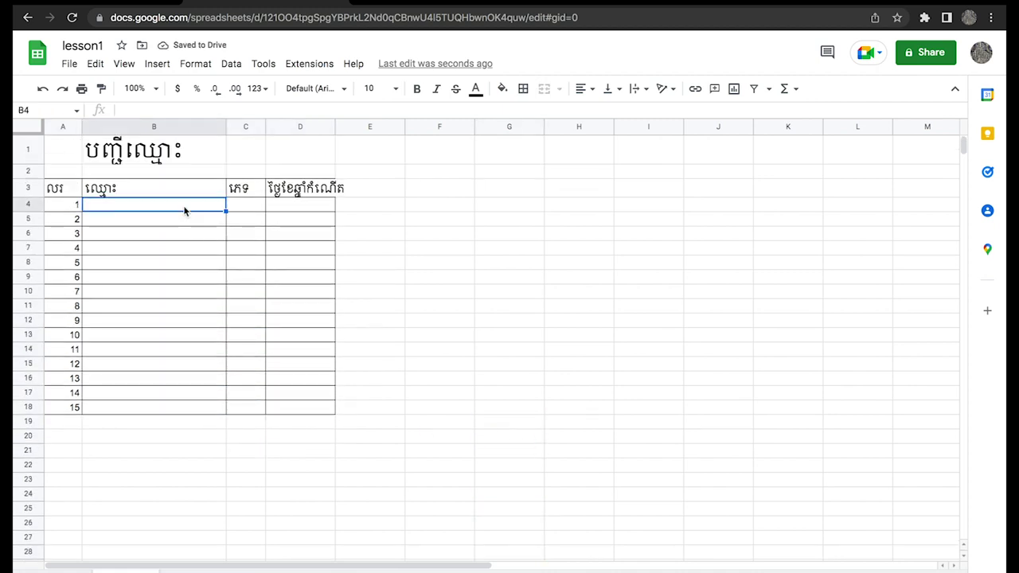
{"action": "type", "text": "sdfs"}
{"action": "key", "text": "BackSpace"}
{"action": "key", "text": "BackSpace"}
{"action": "key", "text": "BackSpace"}
{"action": "key", "text": "BackSpace"}
{"action": "left_click", "coordinate": [244, 204]}
{"action": "type", "text": "dfs"}
{"action": "key", "text": "BackSpace"}
{"action": "key", "text": "BackSpace"}
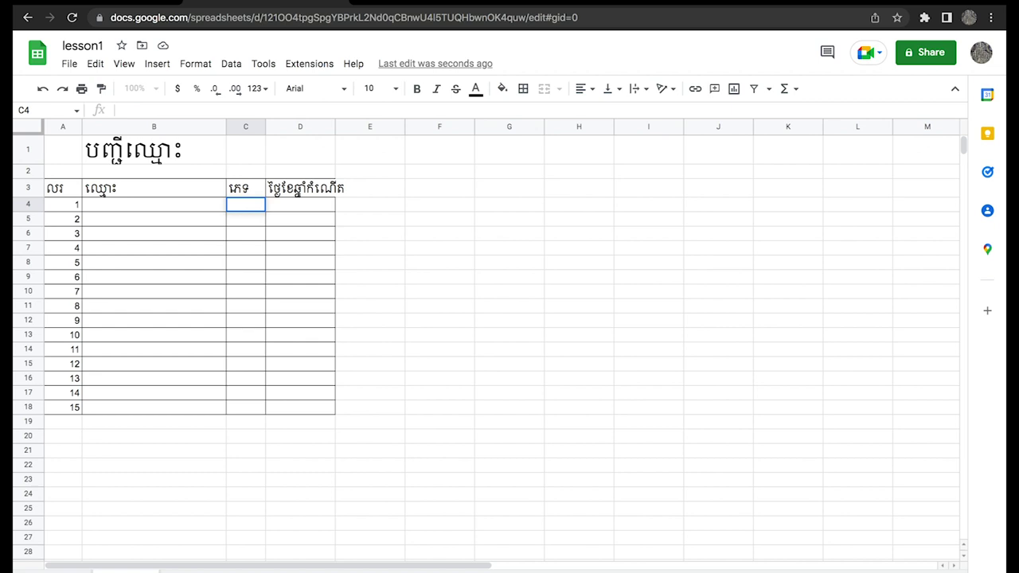
{"action": "left_click", "coordinate": [246, 311]}
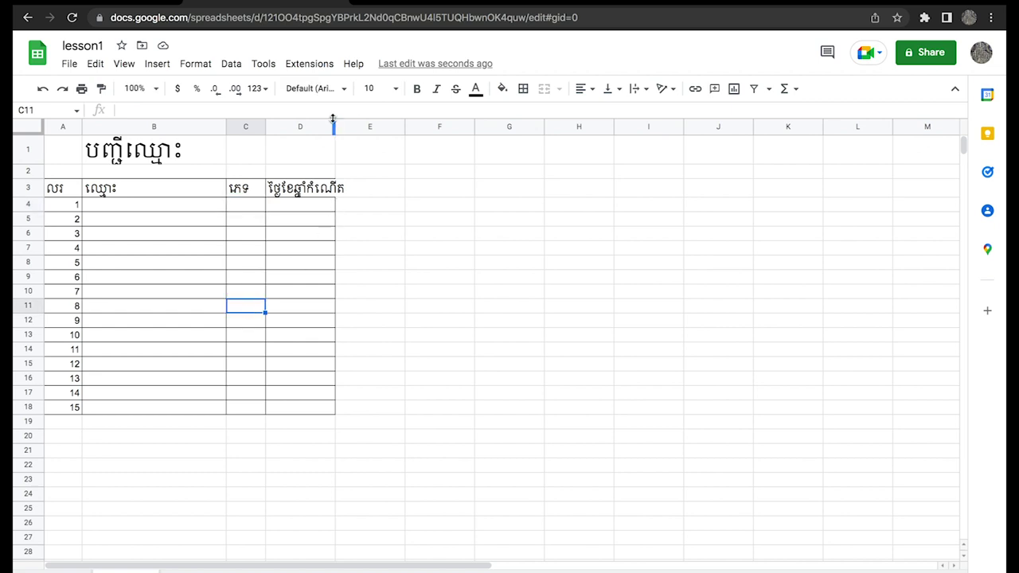
Step: Widen column D to fit its birth-date header
{"action": "left_click_drag", "start_coordinate": [334, 127], "coordinate": [364, 127]}
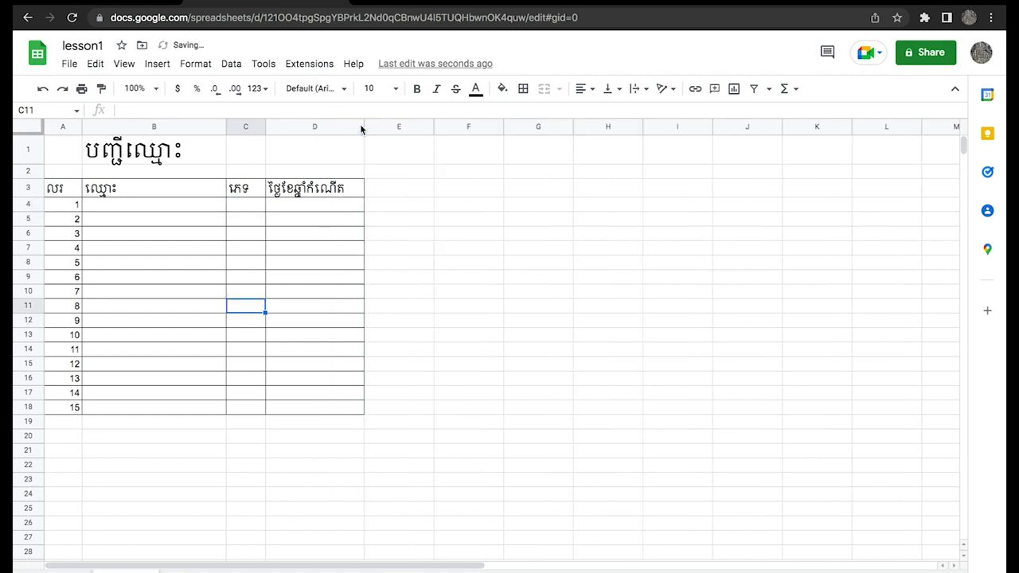
{"action": "left_click", "coordinate": [461, 205]}
{"action": "scroll", "coordinate": [394, 298], "scroll_direction": "right", "scroll_amount": 1}
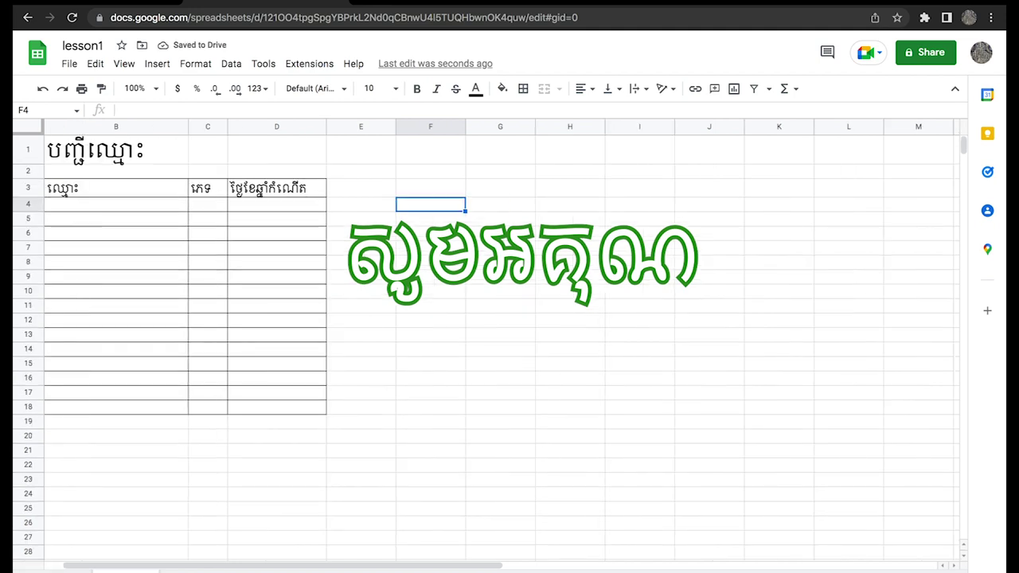